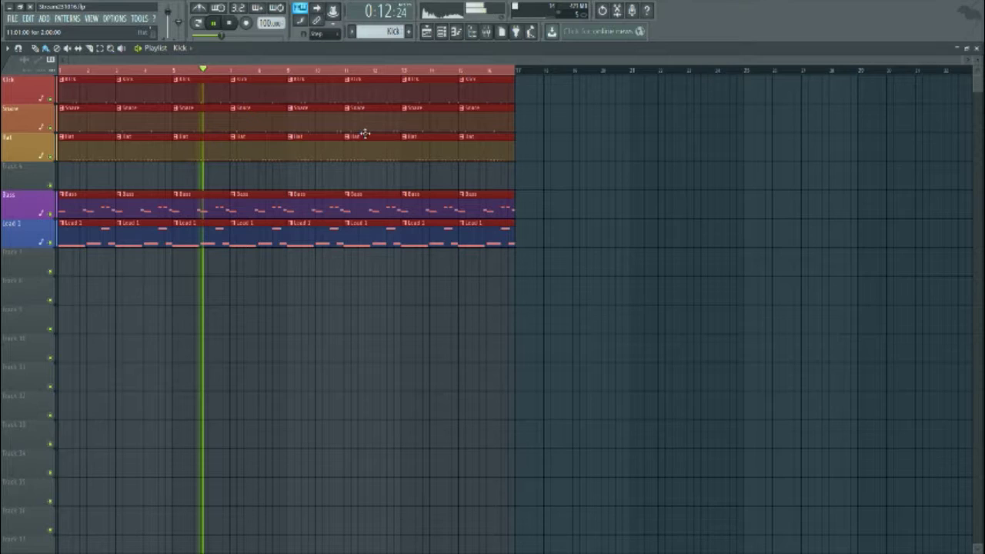
Step: Stop the song playback and record a few percussive hits in the Edison on mixer Insert 17
key(space)
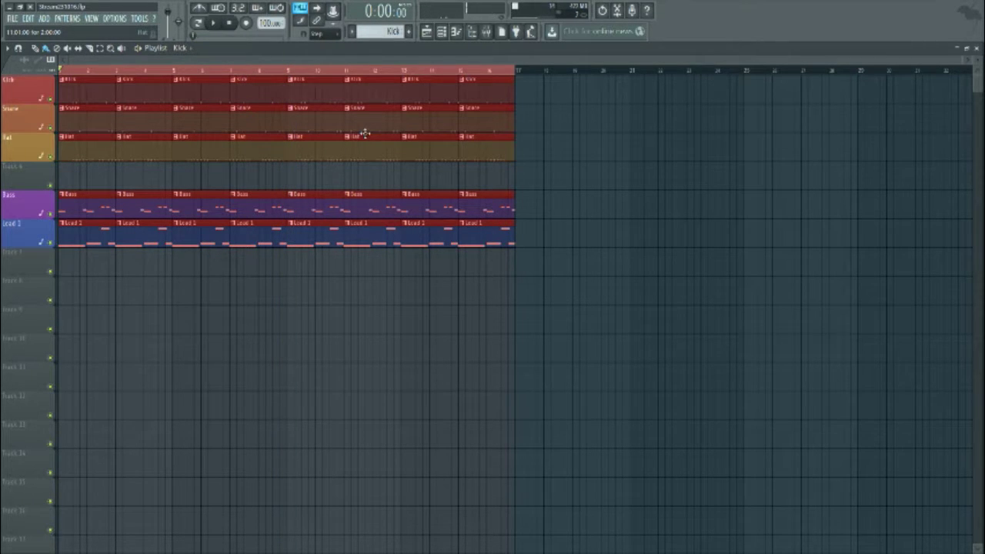
click(484, 33)
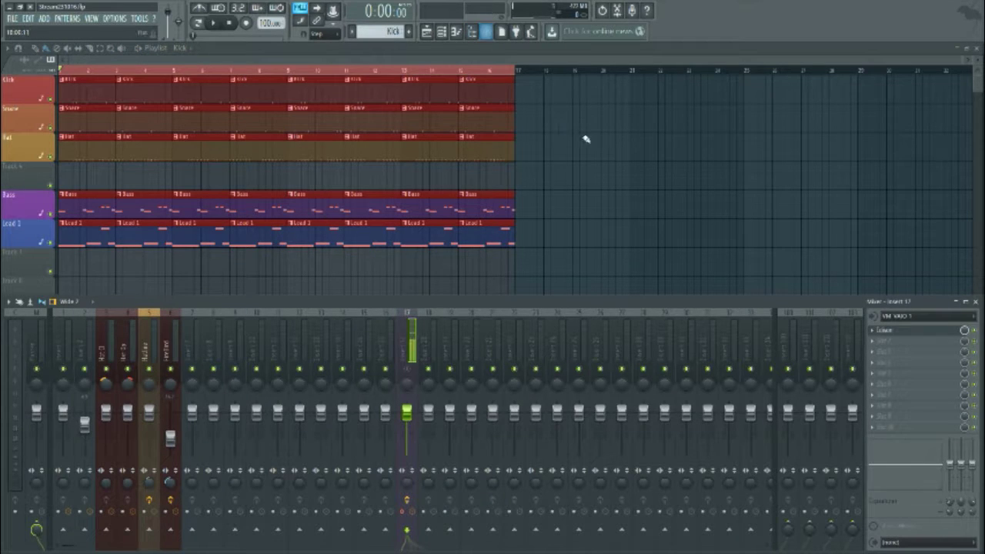
click(884, 330)
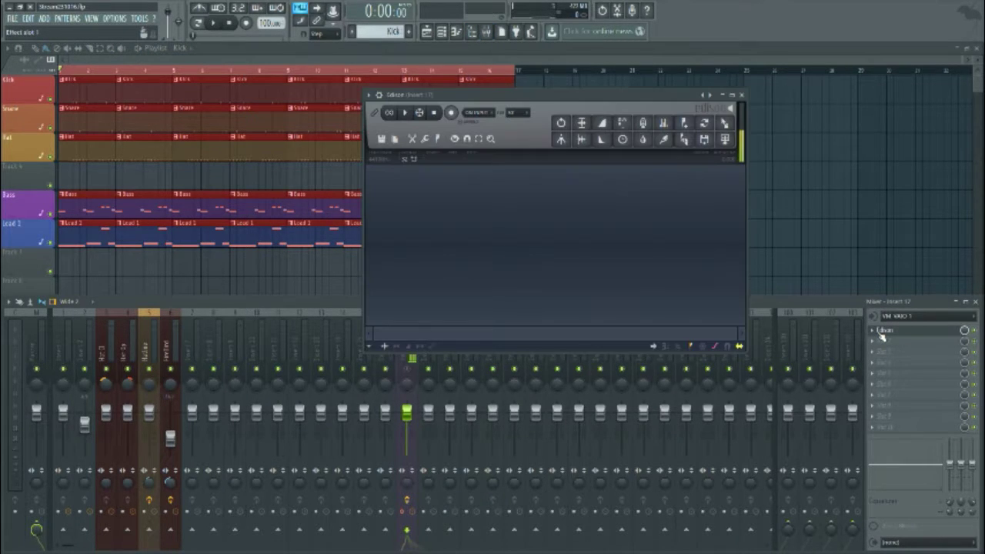
click(453, 114)
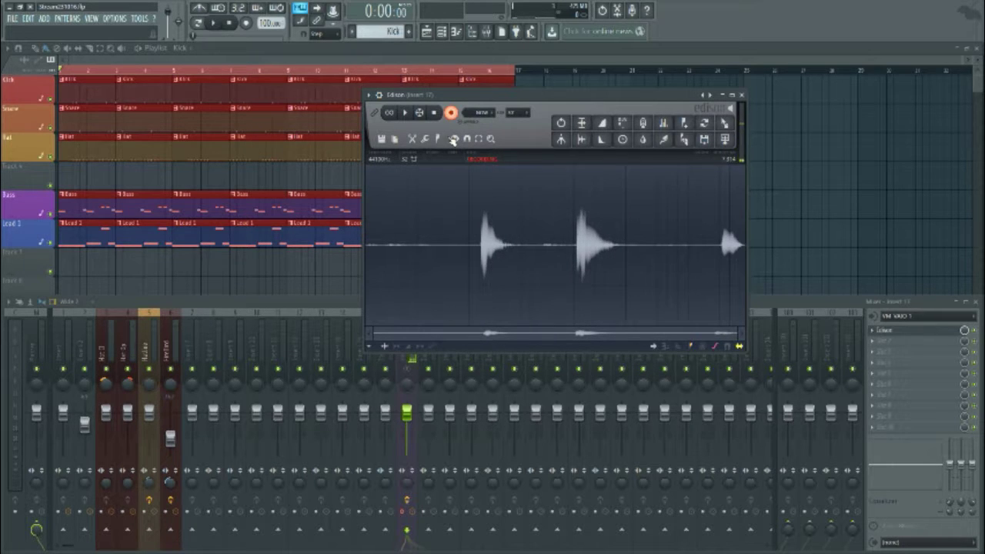
click(433, 113)
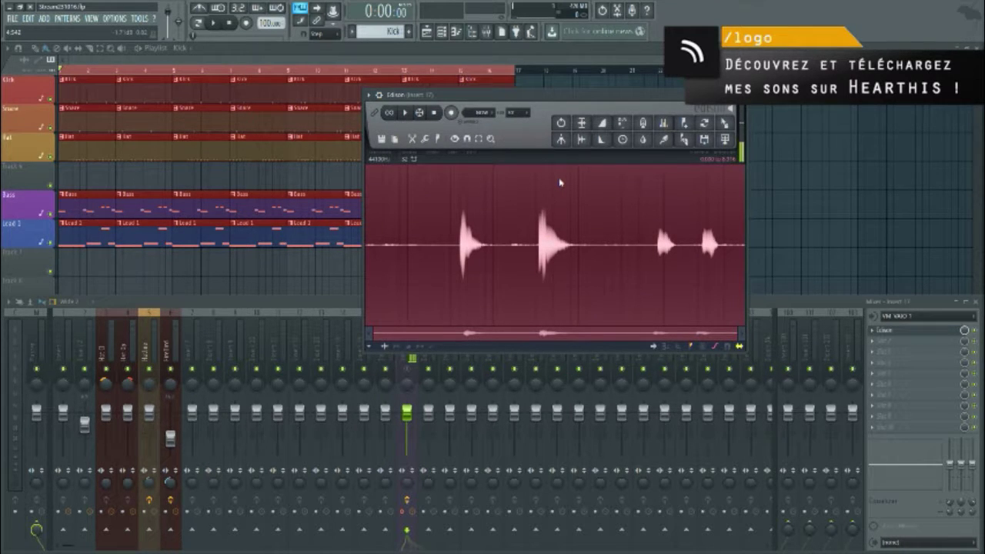
Step: Listen to the recorded hits in Edison, focusing on the second one
drag(454, 193, 508, 204)
key(space)
key(space)
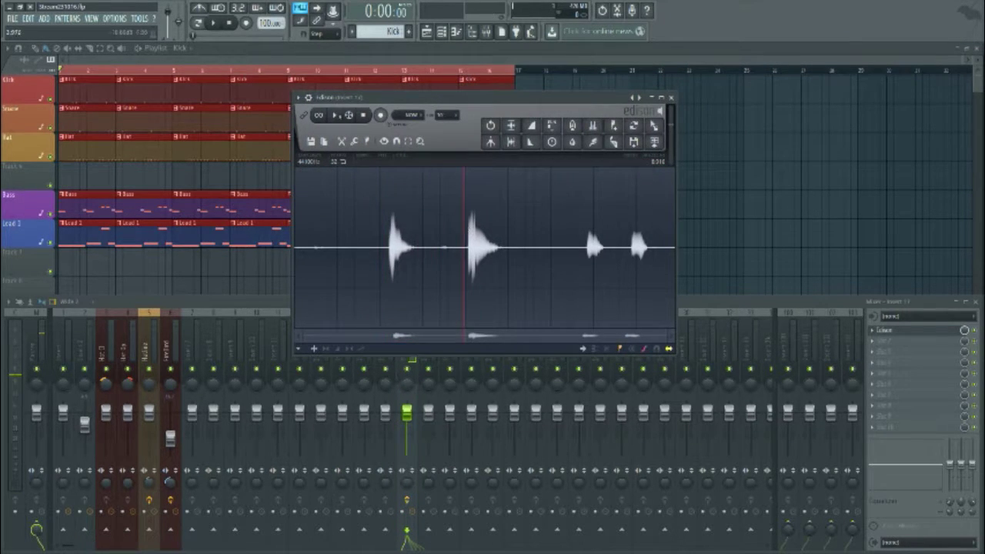
click(340, 116)
key(space)
click(343, 116)
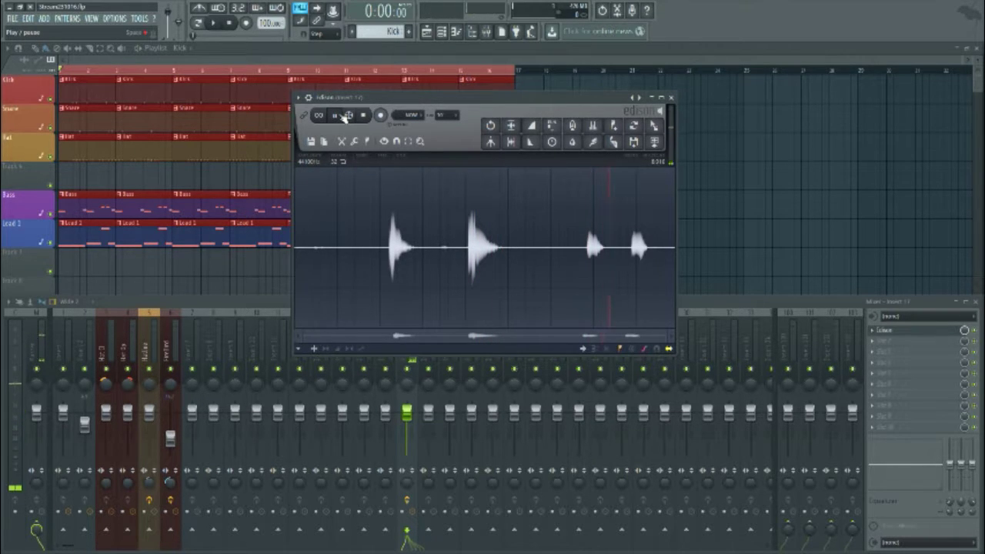
Step: Crop the Edison recording to the second hit and play it from just before the attack
drag(464, 222, 510, 230)
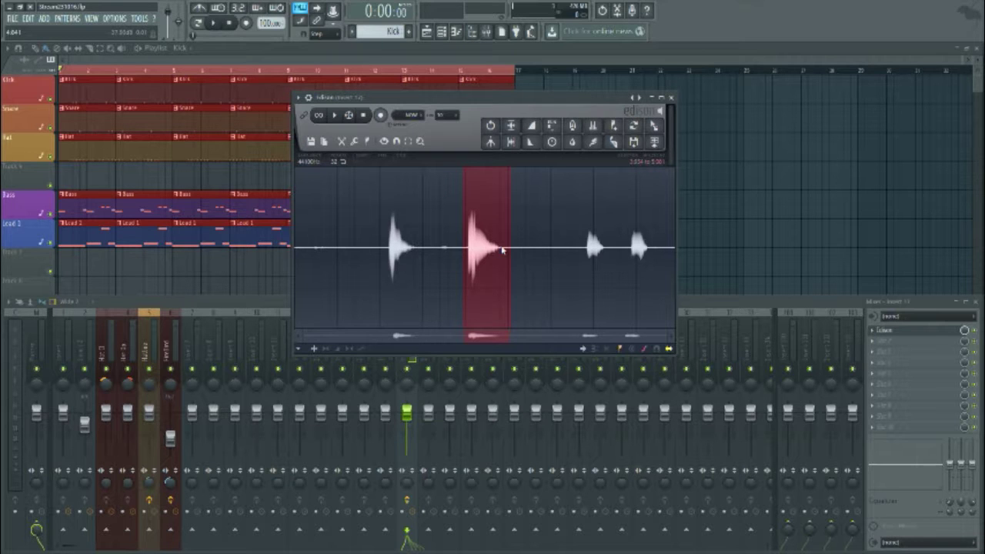
key(ctrl+Delete)
click(328, 246)
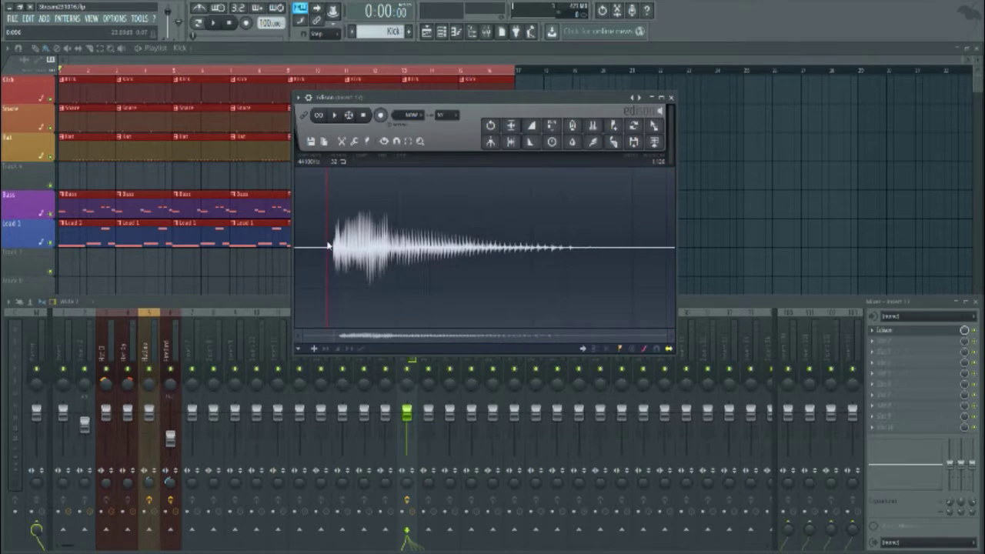
key(space)
key(space)
key(space)
Step: Delete the silence before the attack so the sample starts right on the hit
drag(331, 248, 224, 242)
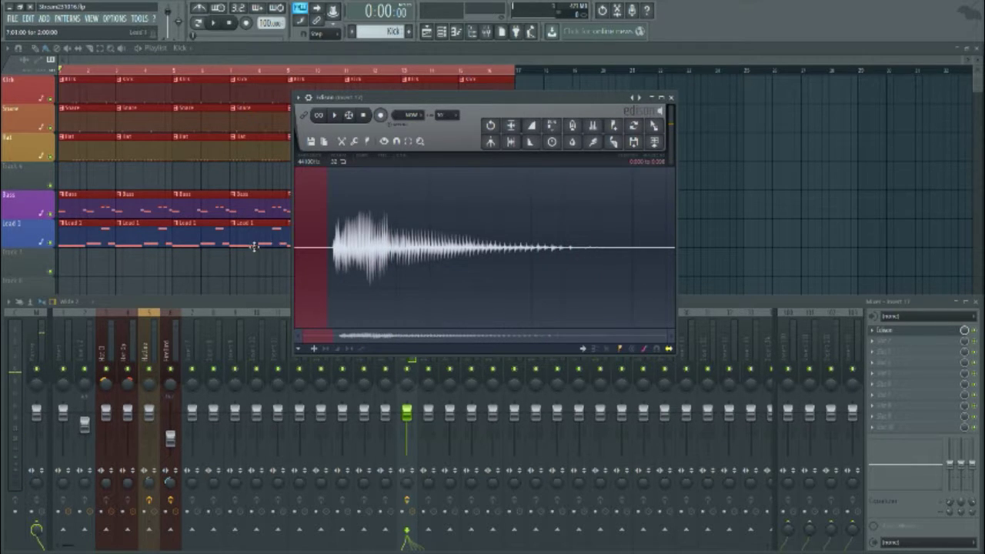
key(Delete)
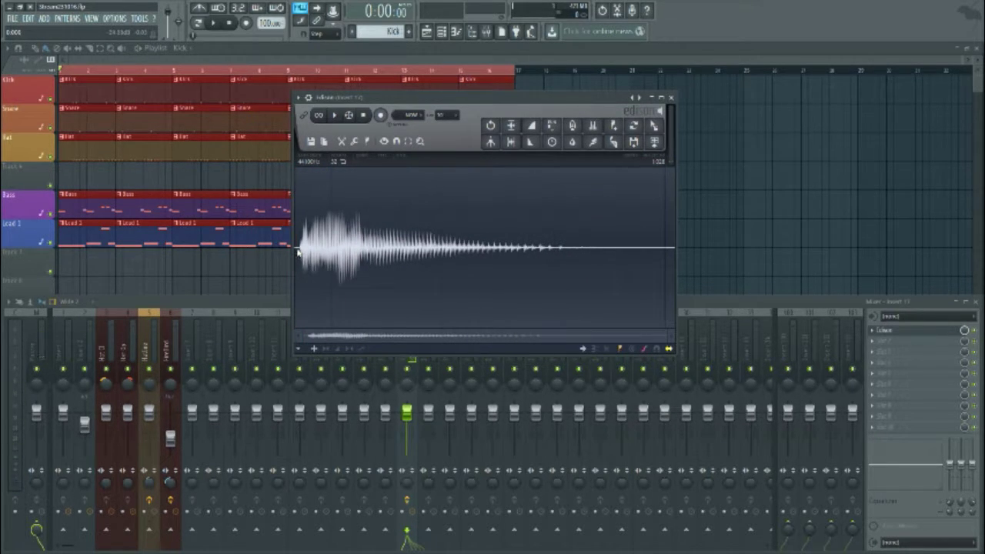
drag(300, 251, 287, 251)
key(Delete)
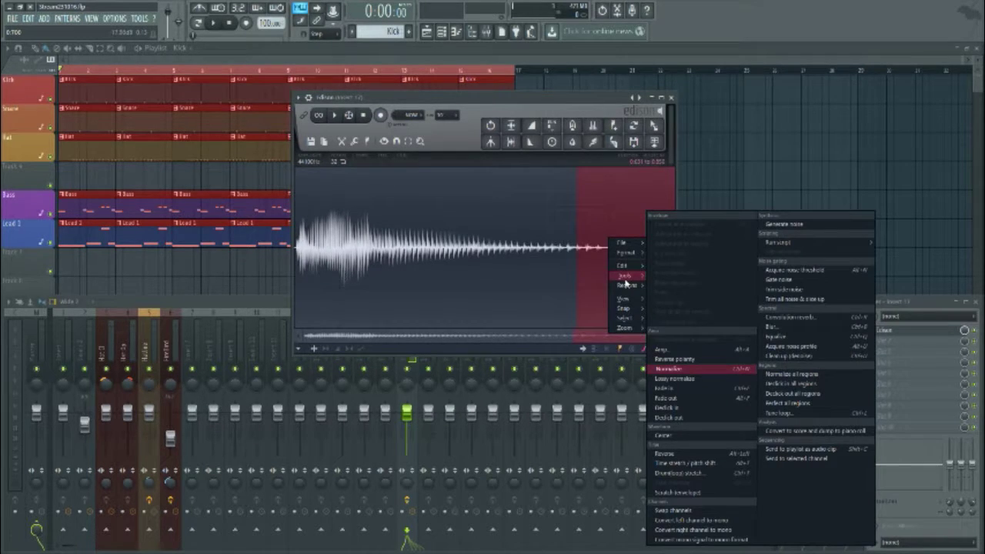
Step: Apply a fade out to the tail of the sample and clear the selection
click(695, 399)
shift+click(638, 259)
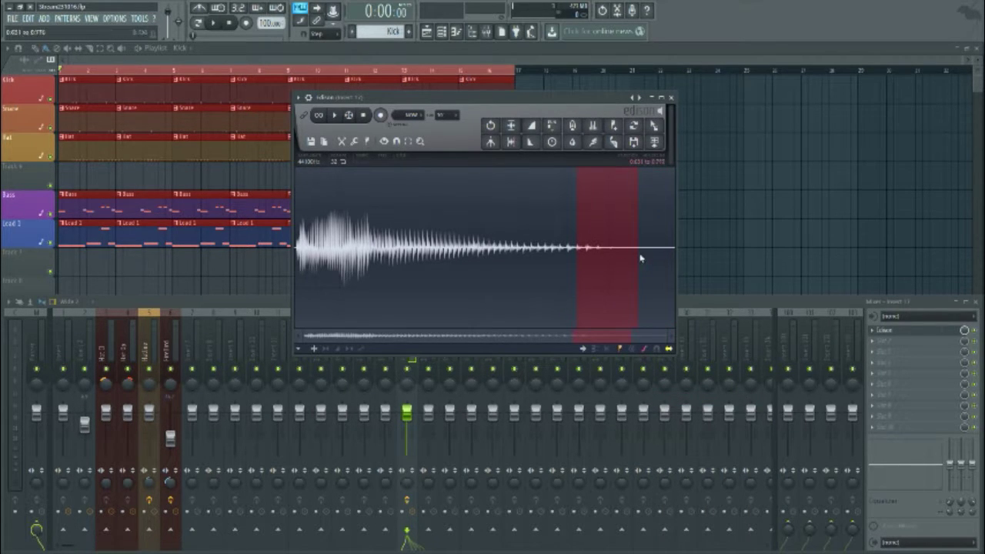
shift+click(438, 202)
click(438, 202)
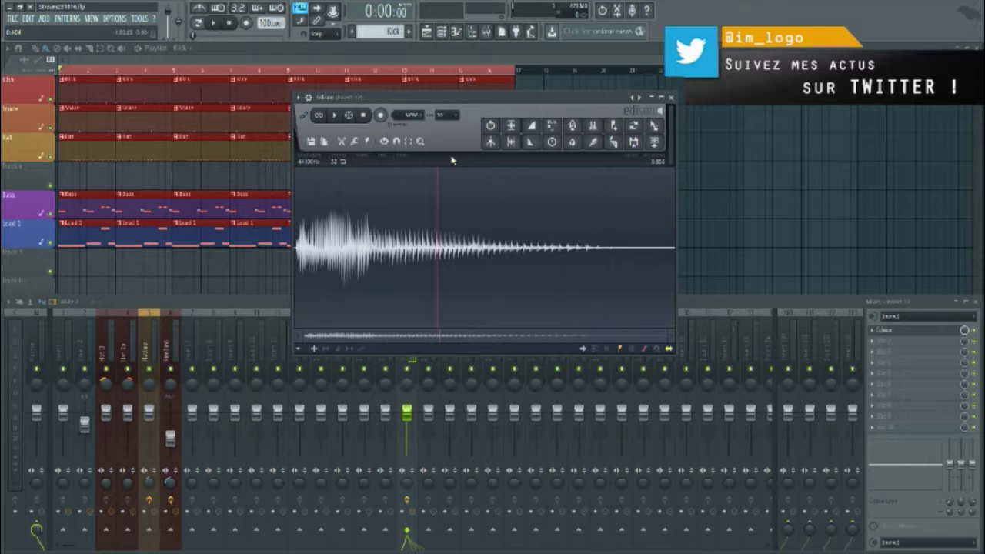
Step: Play back the edited sample in Edison to check its faded ending
click(336, 115)
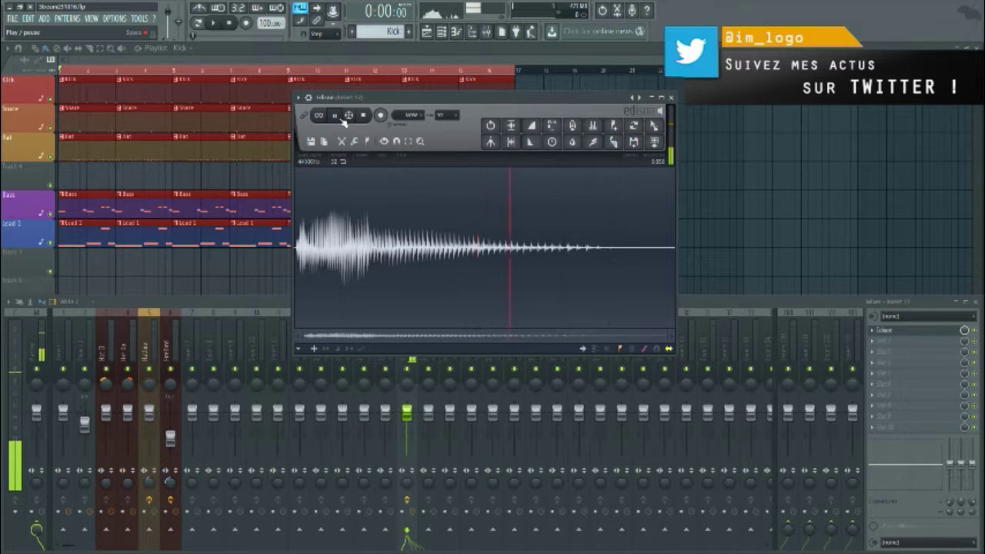
click(337, 116)
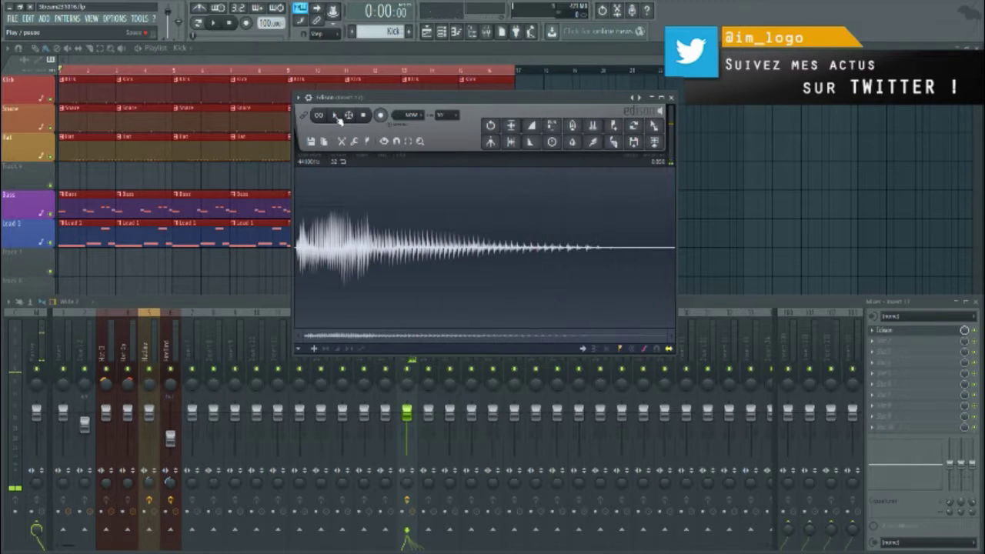
click(336, 117)
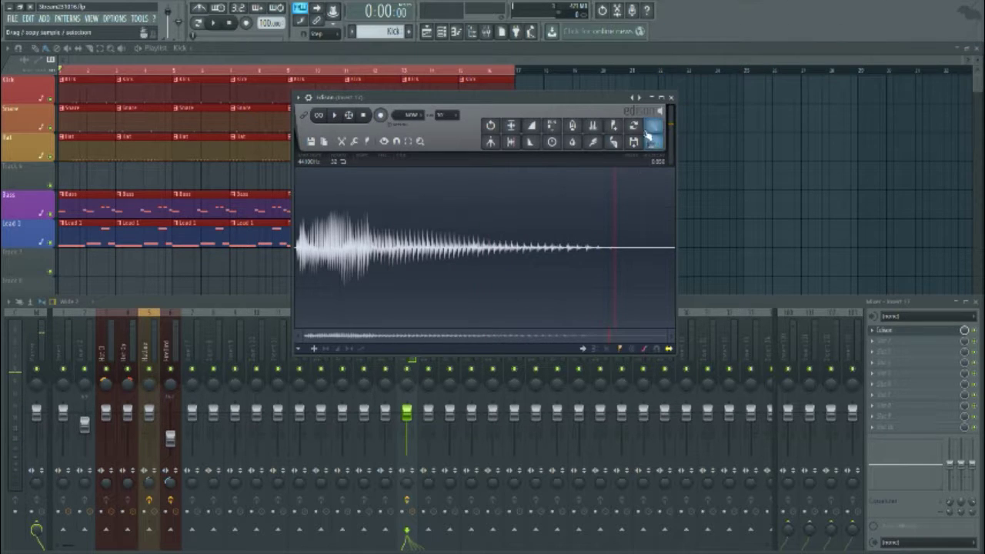
Step: Place the Edison sample on playlist Track 7 at bar 7 and play the arrangement from bar 5
drag(649, 137, 264, 268)
scroll(215, 288, up, 5)
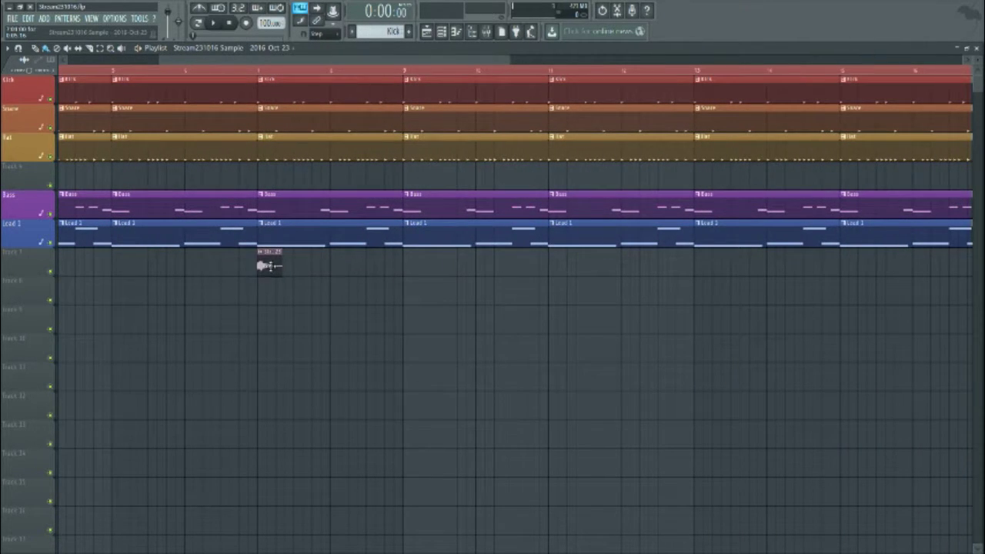
click(115, 70)
key(space)
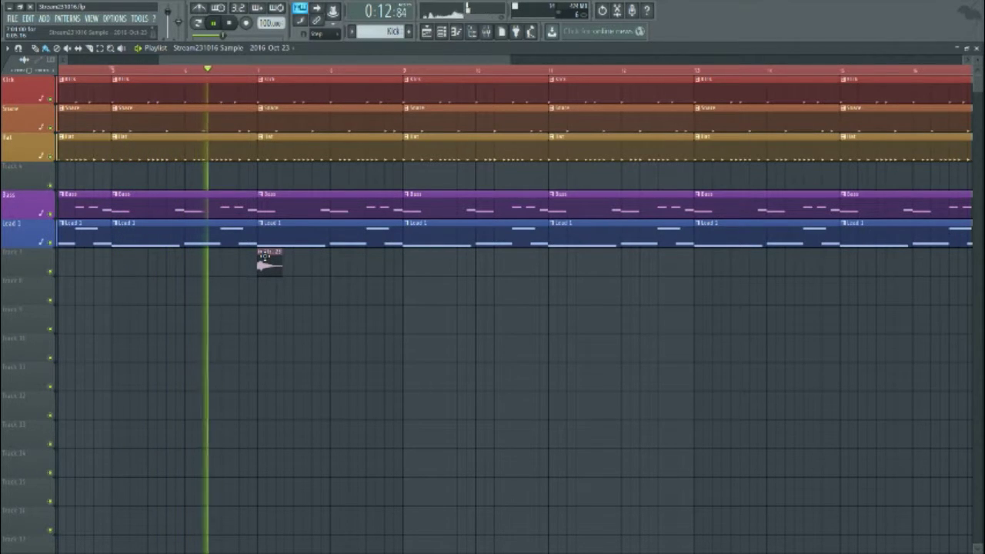
key(space)
Step: Open the sample clip's channel settings, link it to mixer track 7, lower its pitch shift and preview the sound
double_click(263, 262)
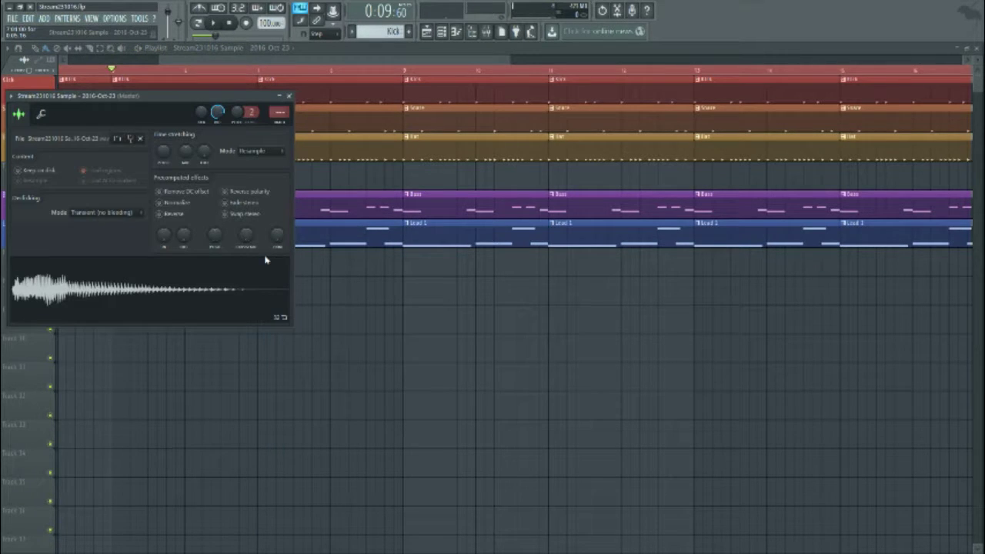
key(ctrl+l)
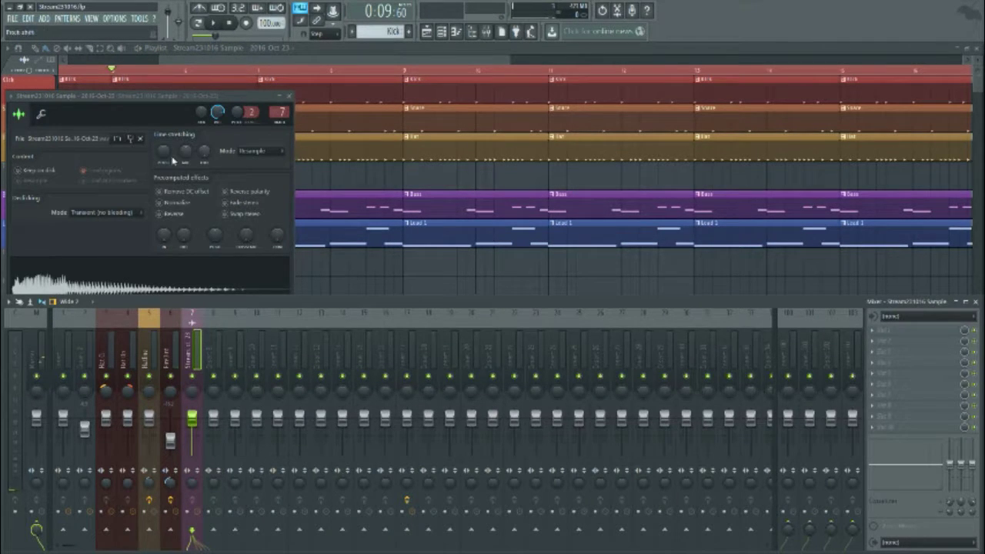
drag(166, 152, 166, 177)
click(164, 280)
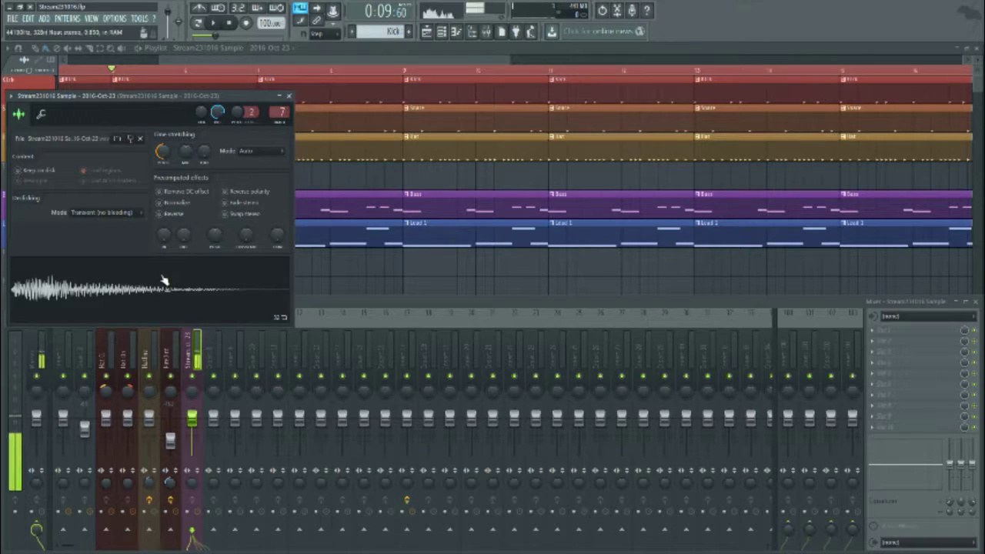
drag(164, 158, 162, 148)
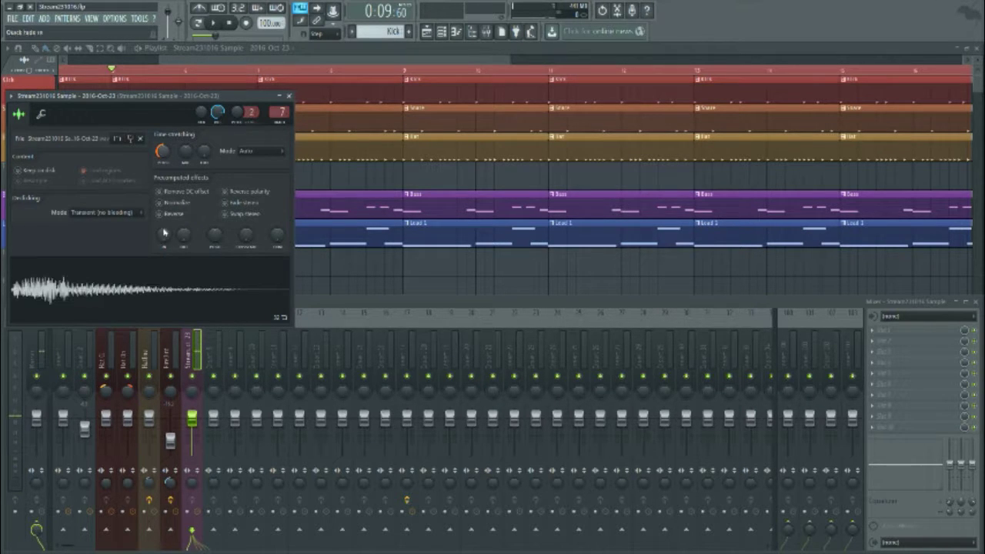
Step: Enable Normalize and Remove DC offset for the sample and preview the result
click(177, 204)
click(154, 279)
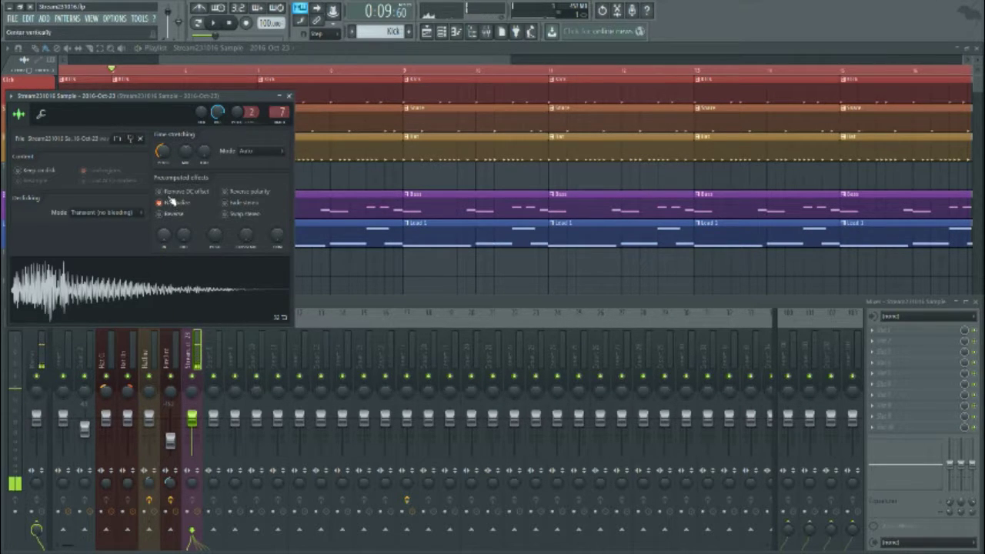
click(155, 287)
click(197, 274)
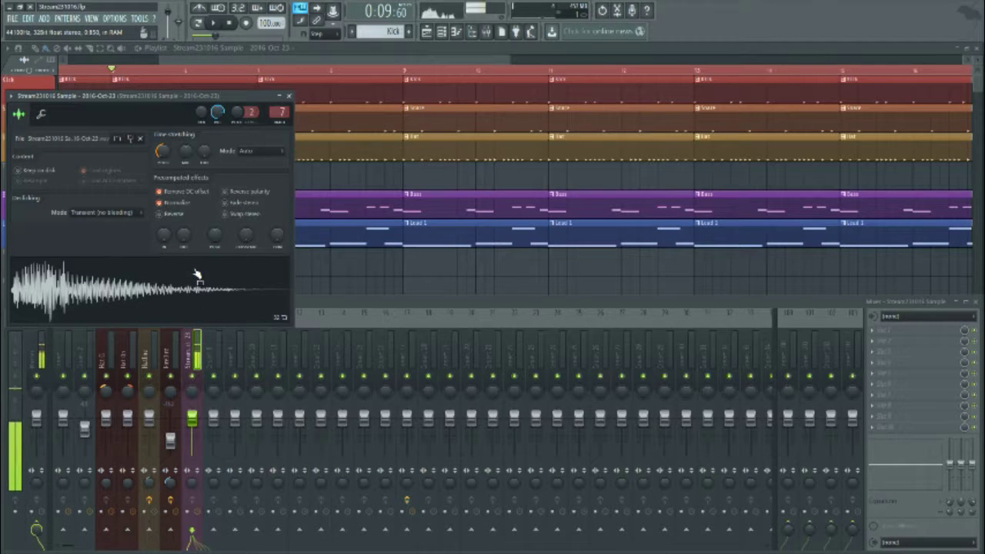
Step: Fine-tune the sample's pitch shift to about -500 cents and preview it
drag(162, 152, 162, 149)
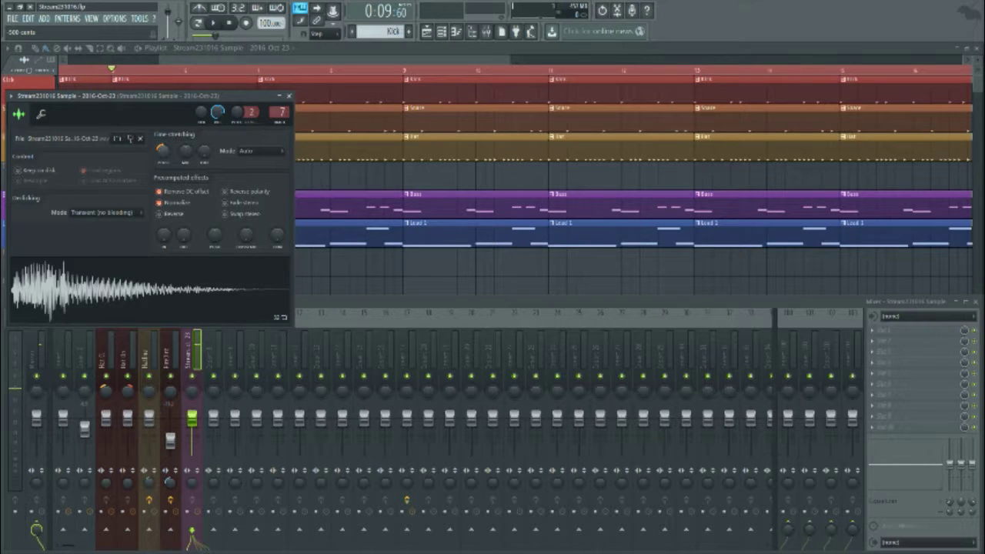
drag(162, 152, 163, 154)
click(197, 298)
Step: Raise the sample's Pogo precomputed effect and preview the pitch bend
drag(214, 235, 214, 226)
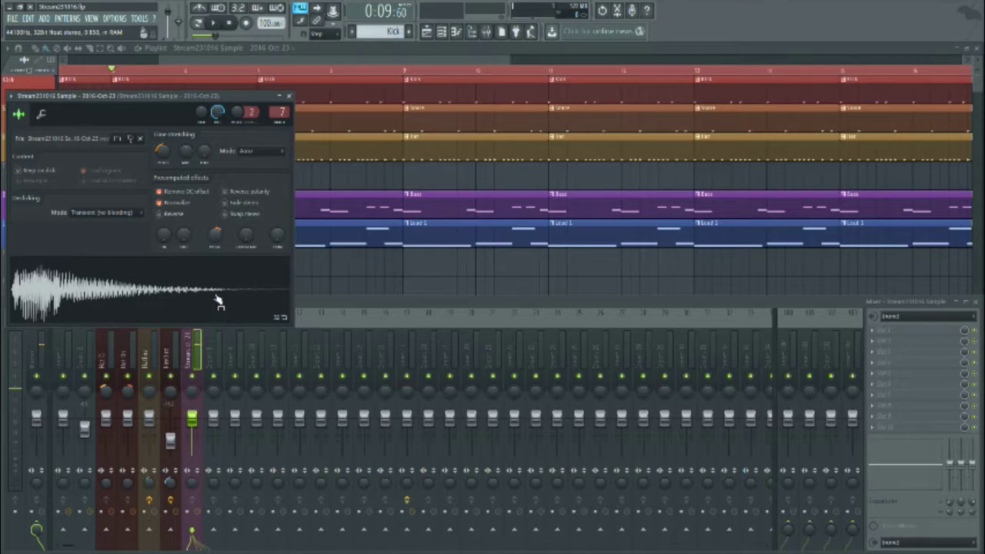
click(224, 310)
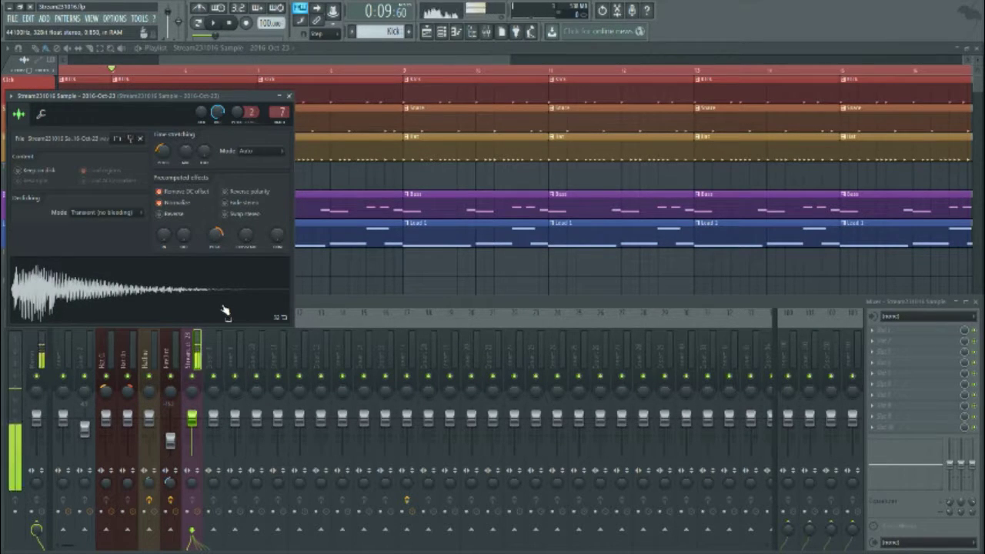
click(222, 297)
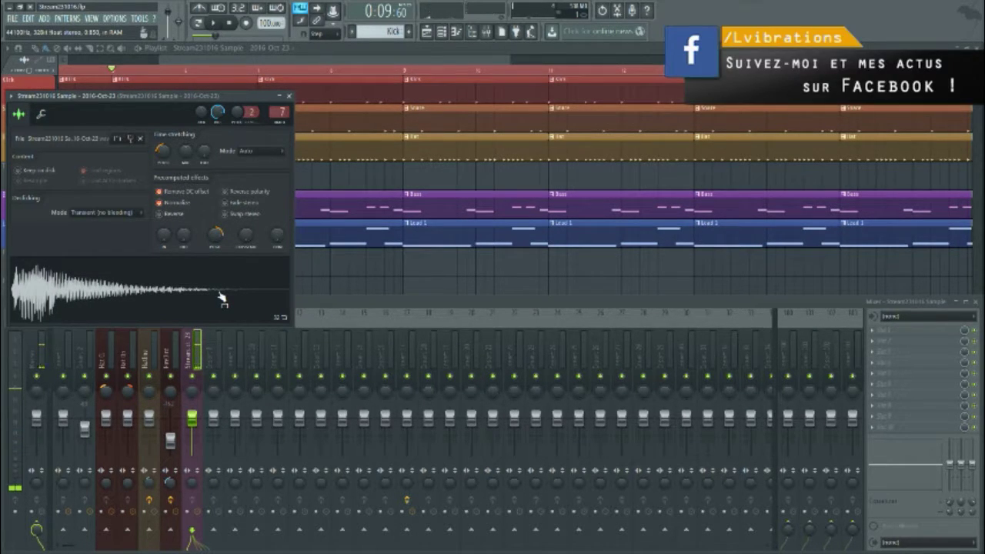
Step: Try stretching the sample clip to a longer duration and preview it
click(309, 266)
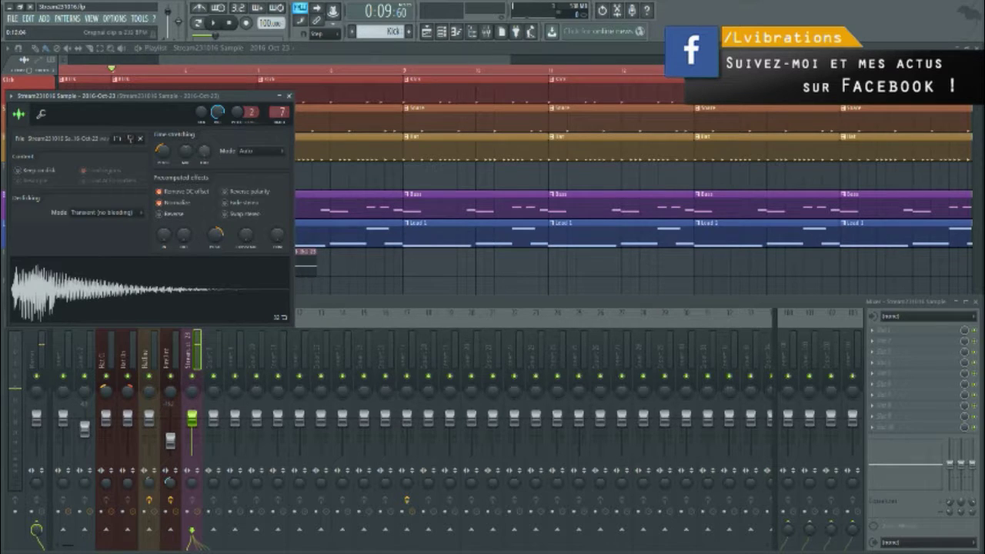
click(206, 300)
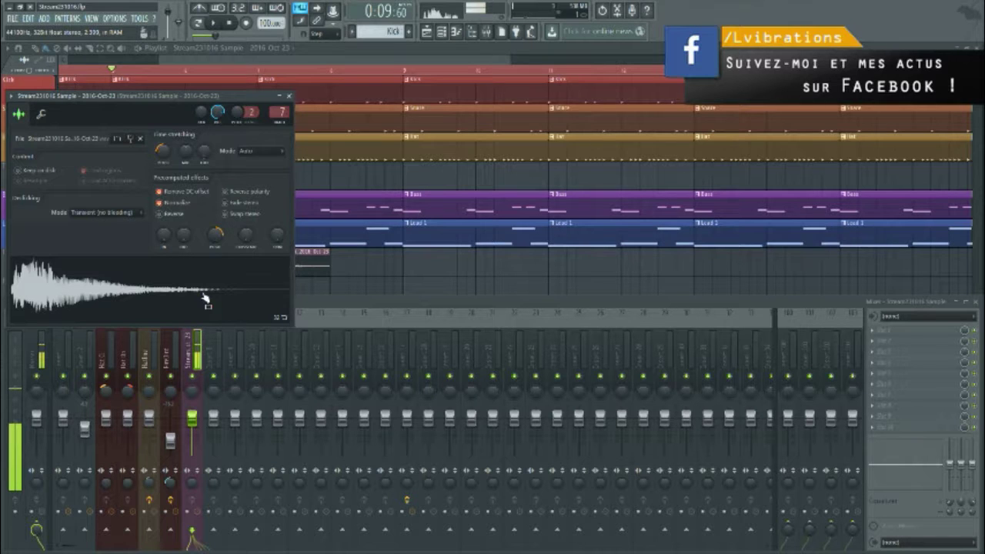
Step: Raise the sample's Trim precomputed effect to its maximum and preview it
drag(277, 236, 277, 177)
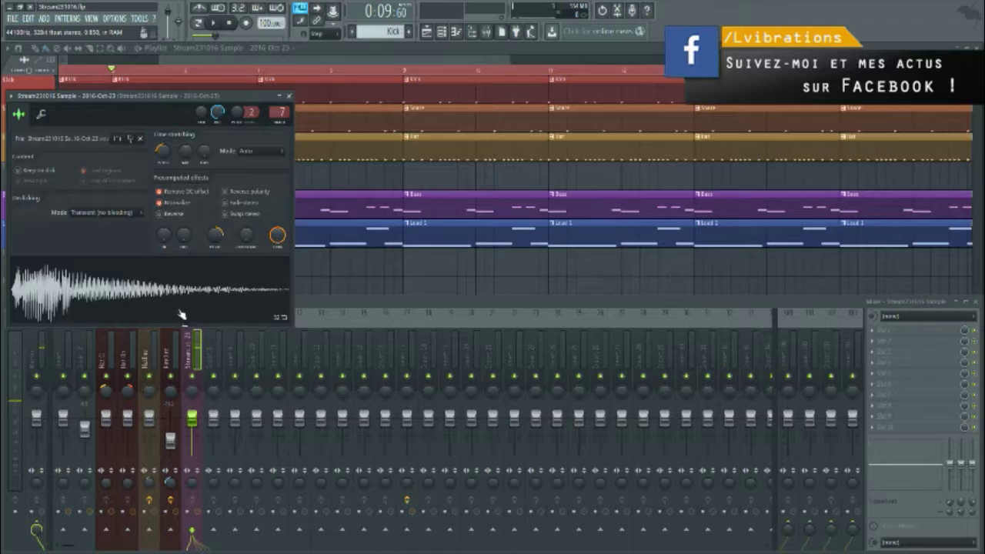
click(171, 296)
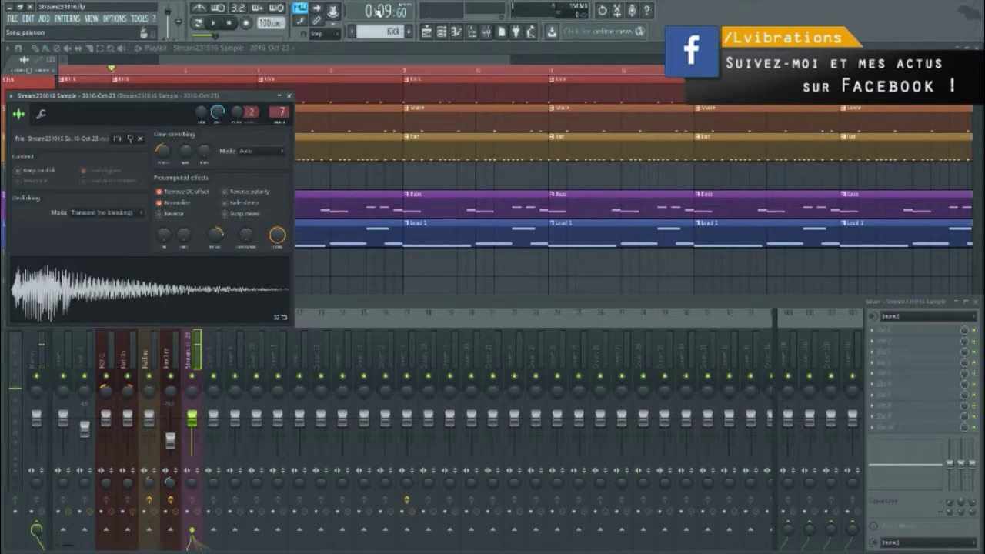
Step: Return to the playlist and play the arrangement from bar 7, where the sample clip starts
click(361, 52)
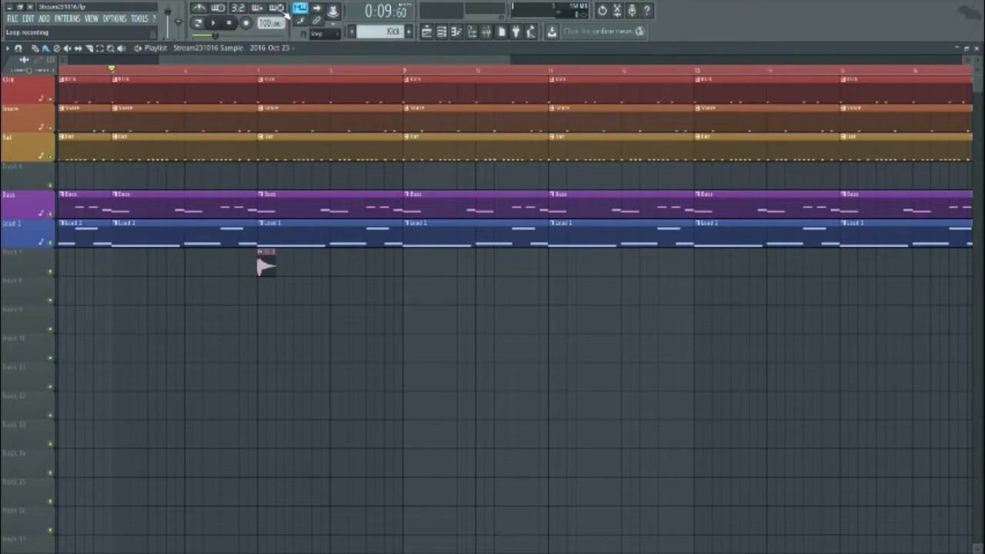
click(259, 71)
key(space)
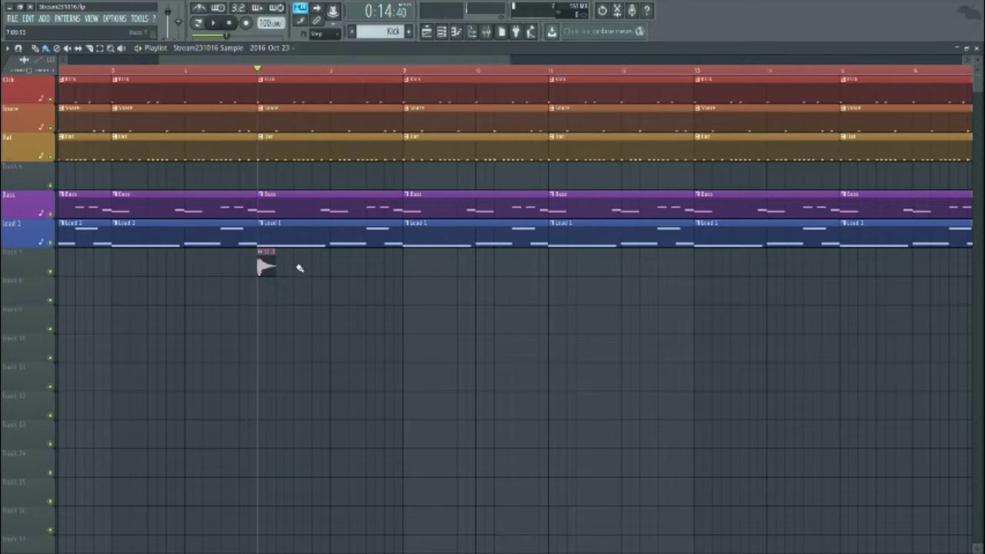
Step: Lower the sample's mixer track volume and preview the balance against the beat
key(F9)
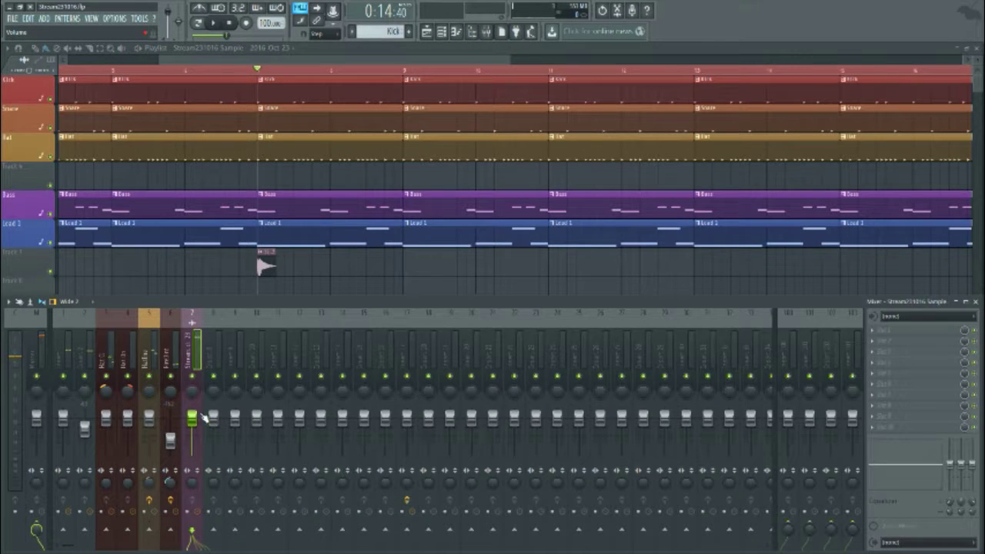
drag(192, 419, 196, 434)
drag(196, 434, 197, 441)
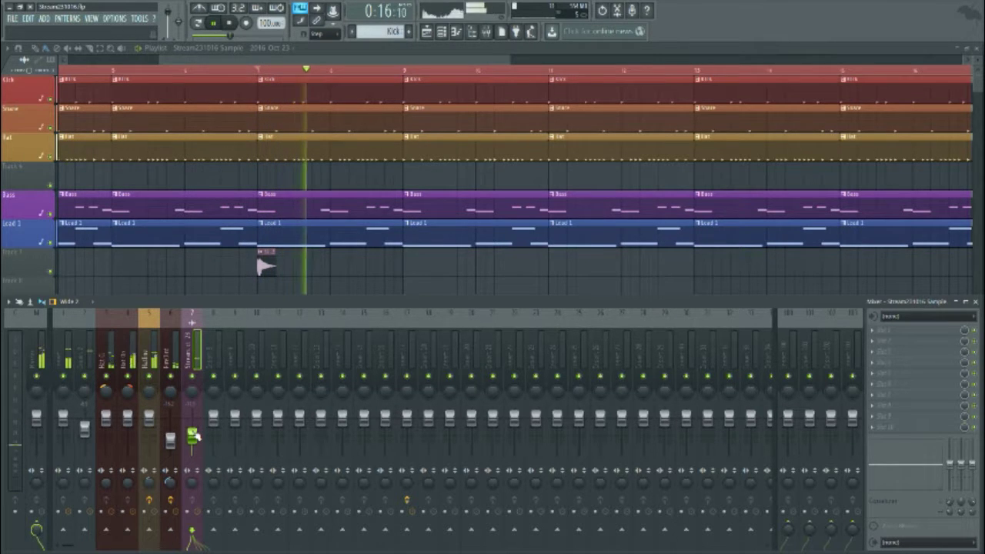
key(space)
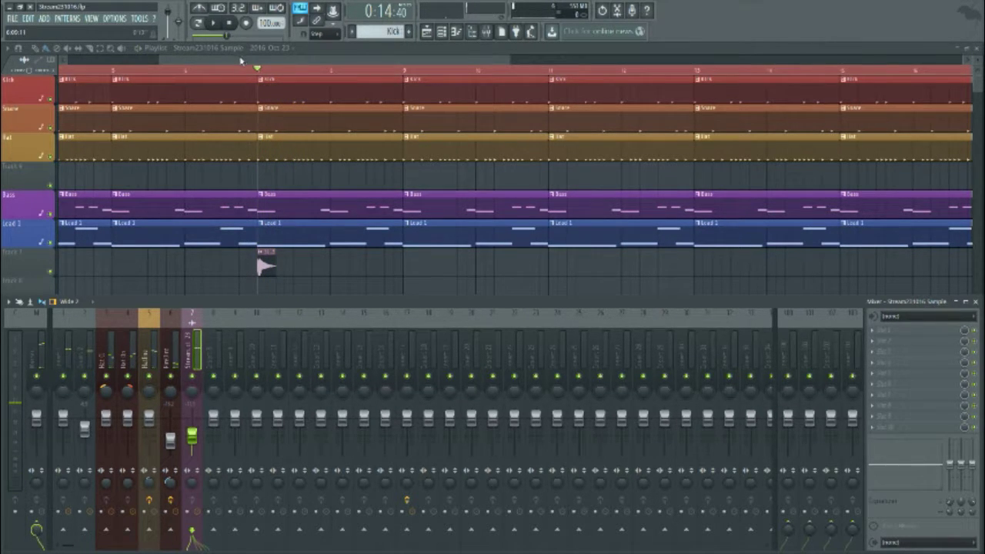
key(F9)
Step: Duplicate the sample clip onto Track 8, aligned with the original at bar 7, and make the copy unique
scroll(267, 264, up, 2)
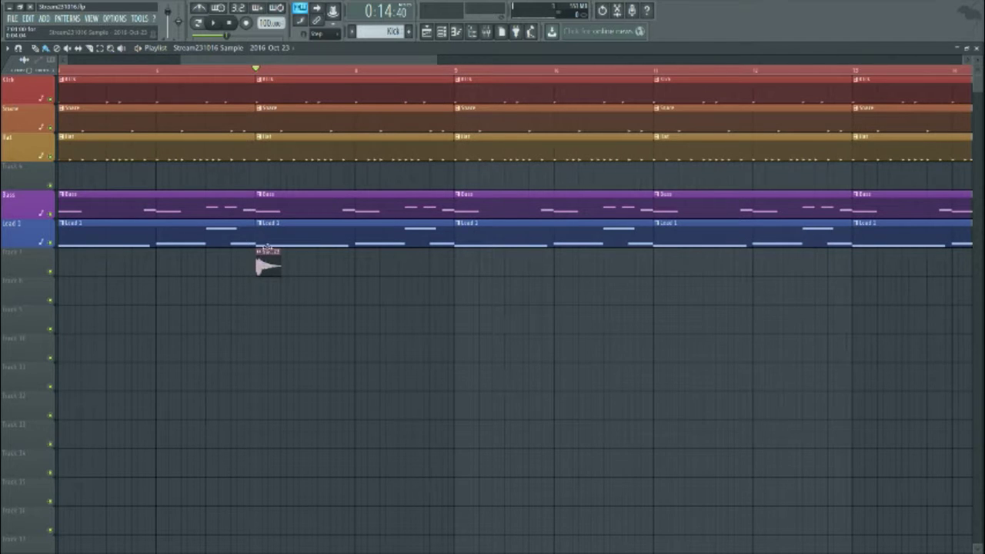
click(259, 254)
click(218, 283)
scroll(266, 265, up, 2)
click(254, 252)
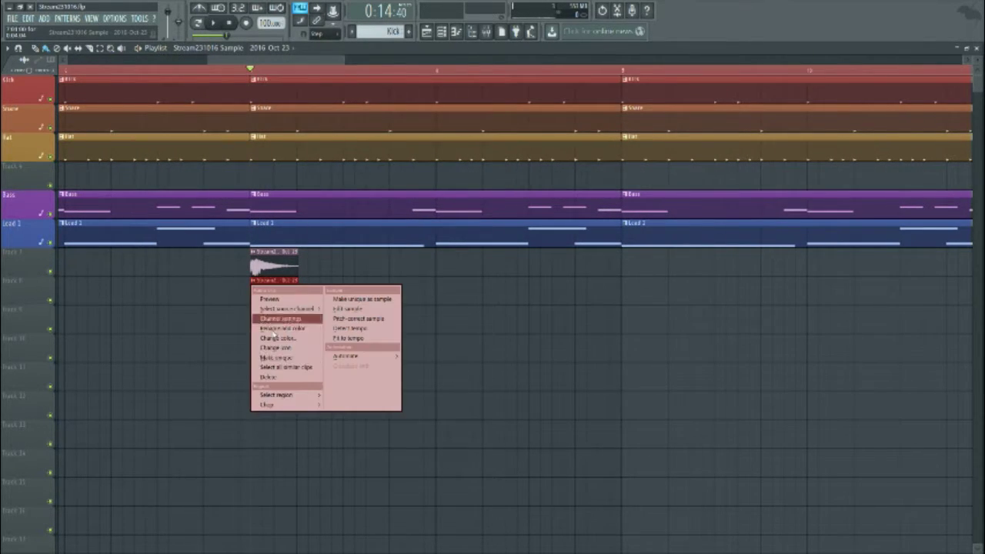
Step: Turn on the Reverse precomputed effect in the copied sample's channel settings and preview it
click(280, 318)
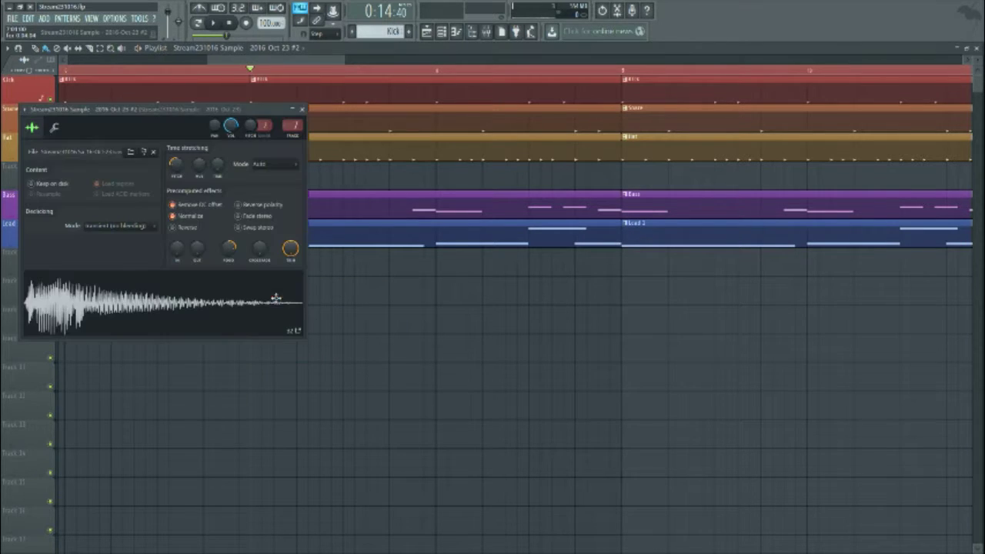
click(188, 230)
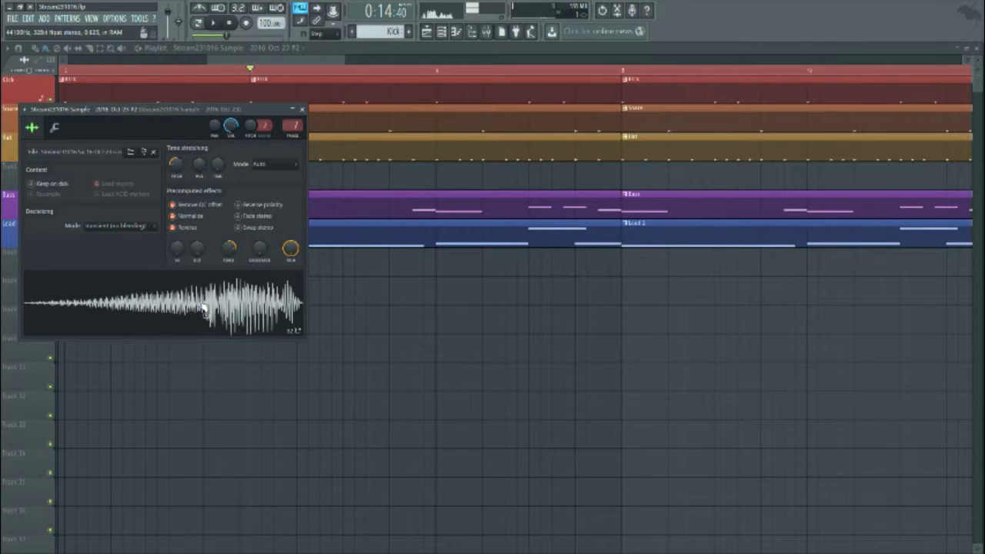
key(space)
click(314, 48)
key(space)
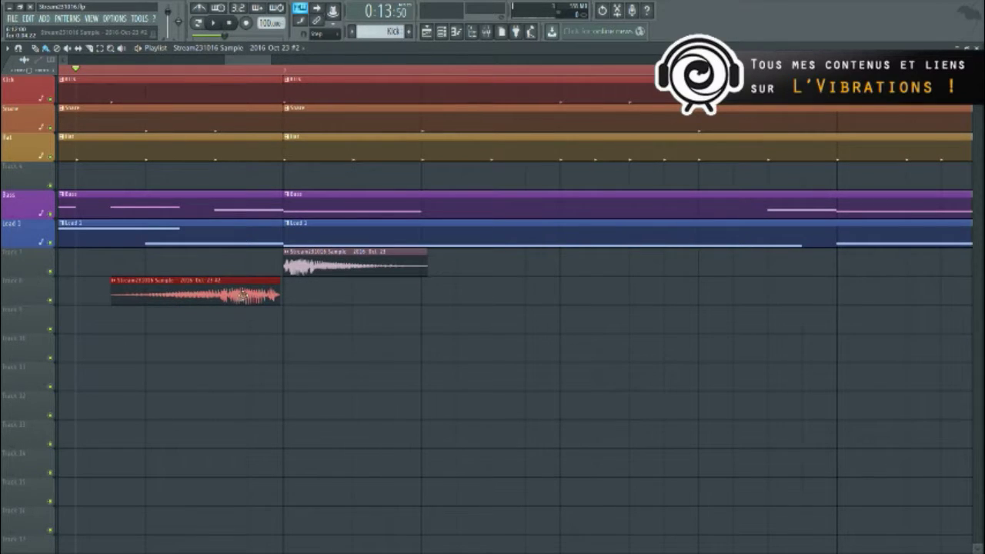
Step: Move the reversed clip up to Track 7 so it leads into the original clip at bar 7, and preview it
drag(241, 297, 247, 262)
key(space)
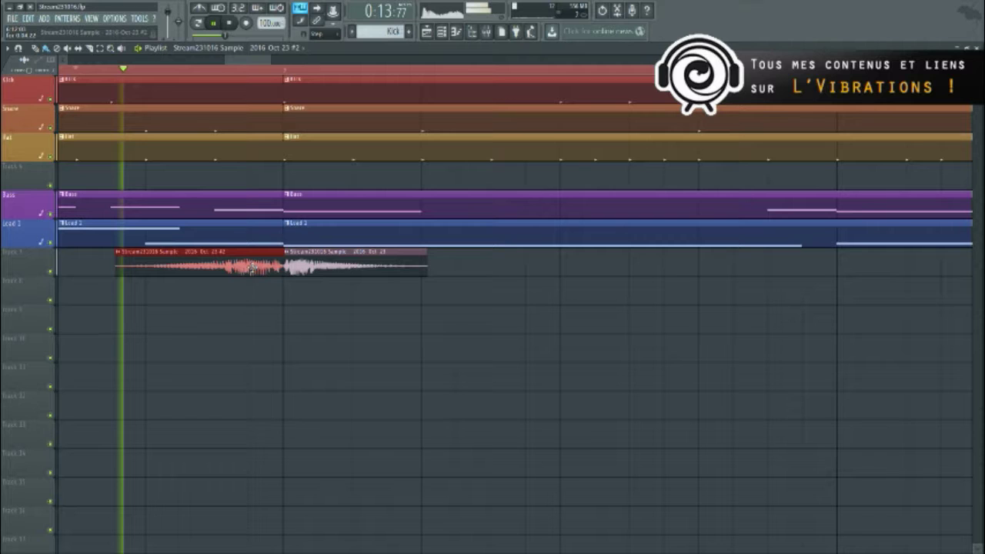
key(space)
scroll(252, 270, up, 2)
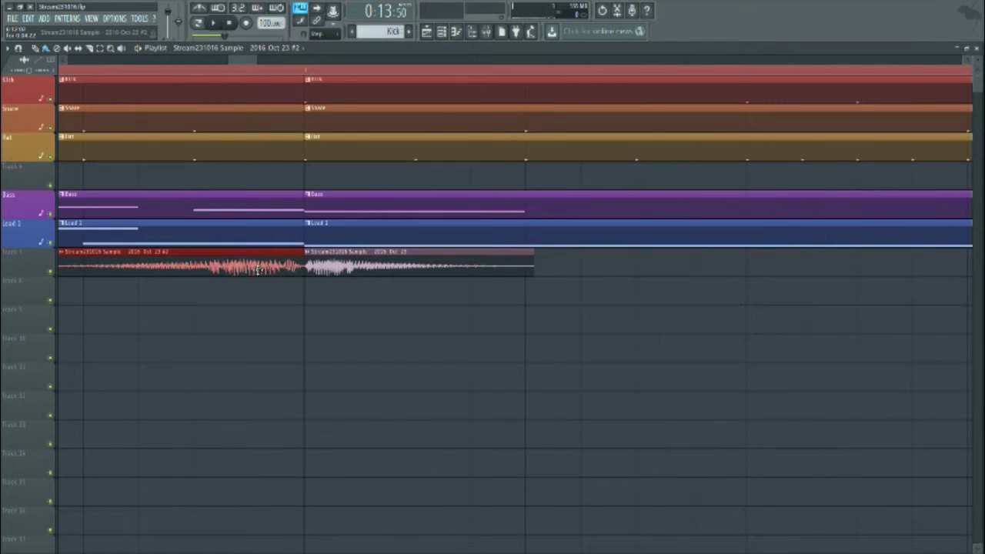
drag(257, 267, 262, 266)
click(268, 306)
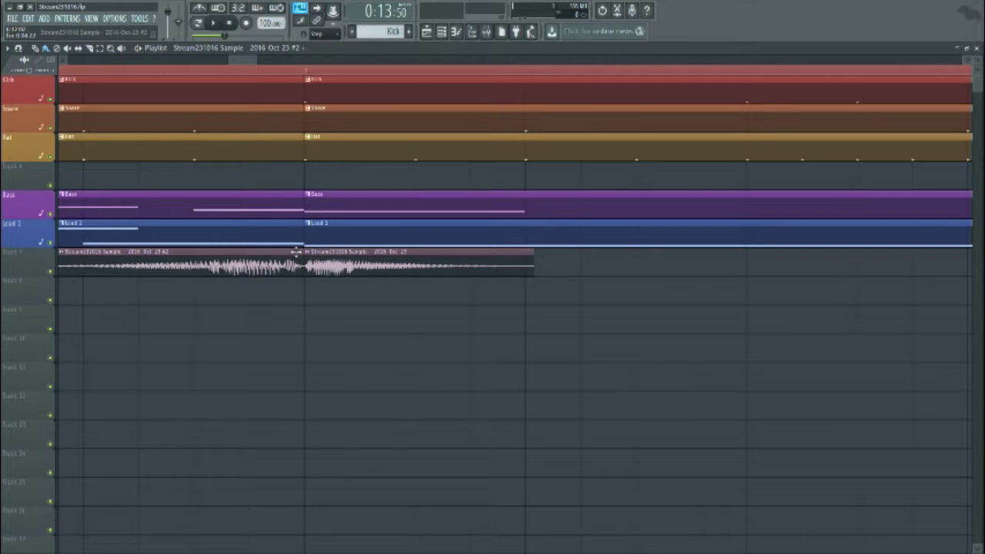
Step: Set snapping to none, trim the quiet end of the reversed clip so it butts against the original clip, and preview it
click(327, 34)
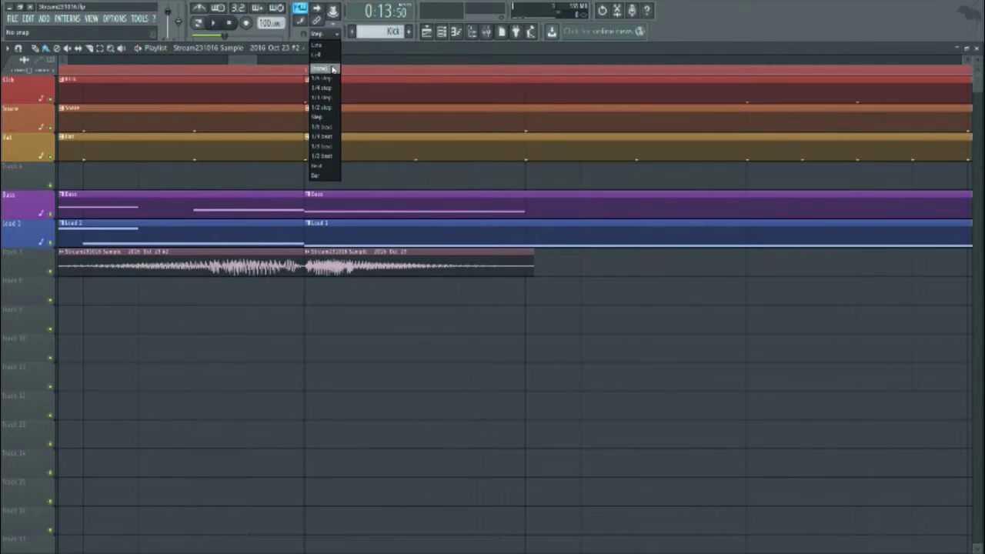
click(331, 68)
drag(301, 252, 304, 251)
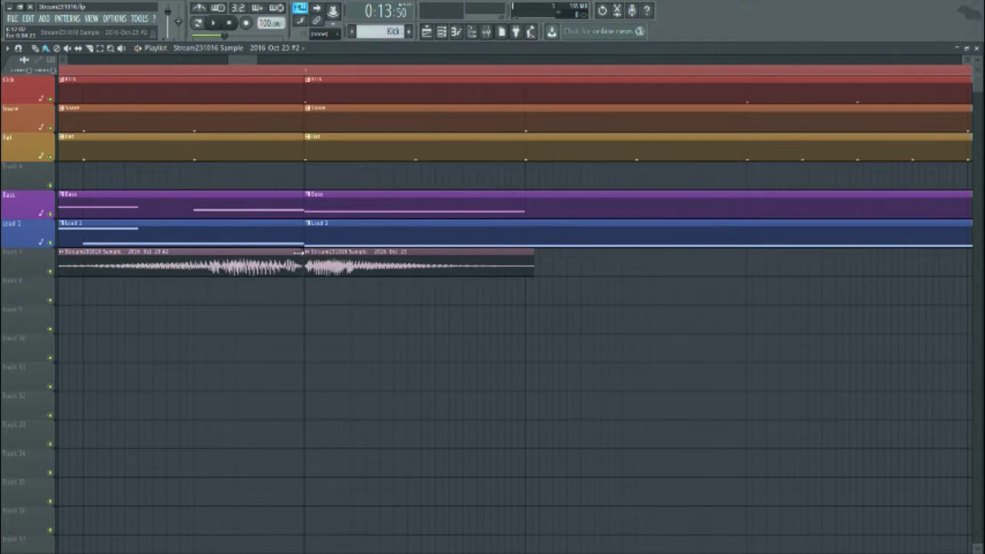
drag(296, 253, 286, 260)
key(space)
key(space)
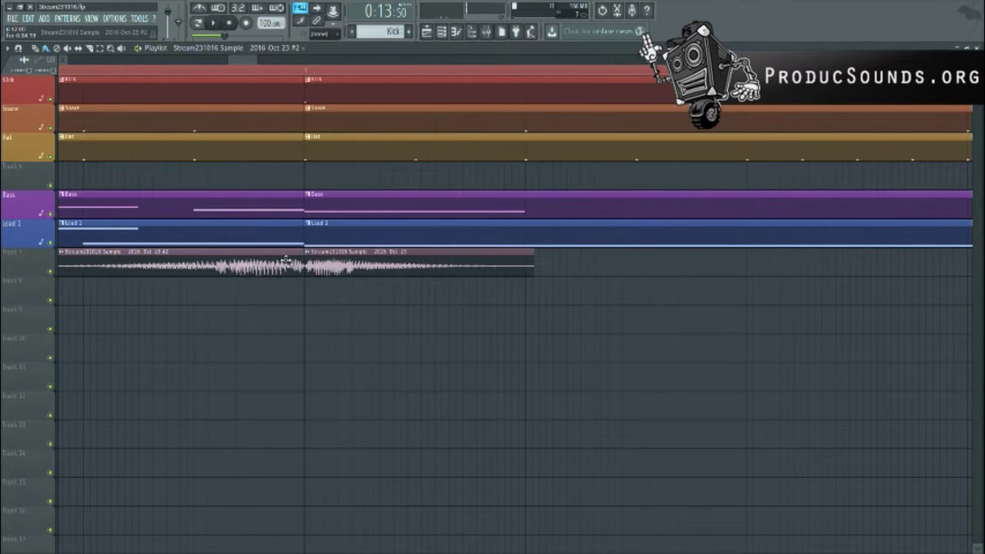
key(space)
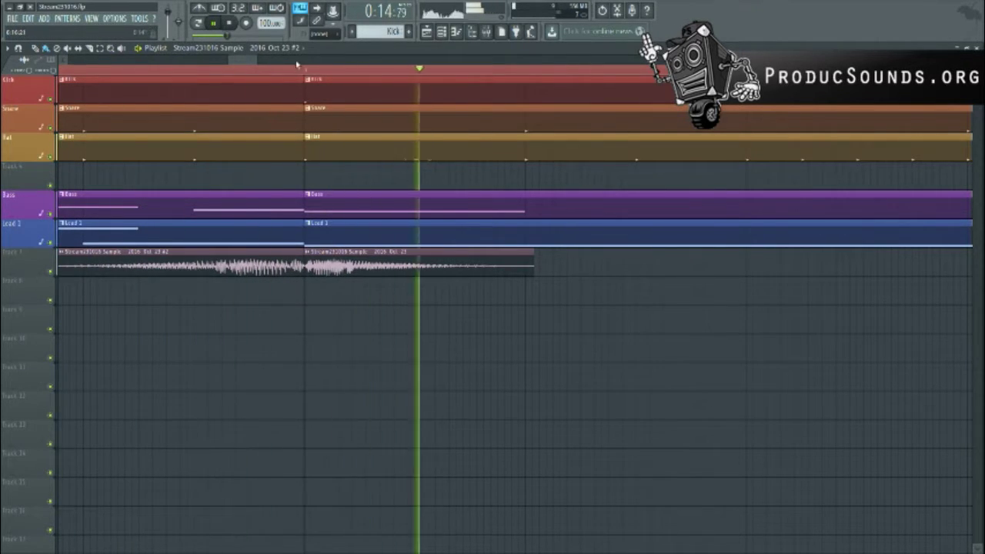
key(space)
Step: Lower the reversed sample's Pogo precomputed effect to a negative setting, preview the pitch bend, and close its channel settings
key(space)
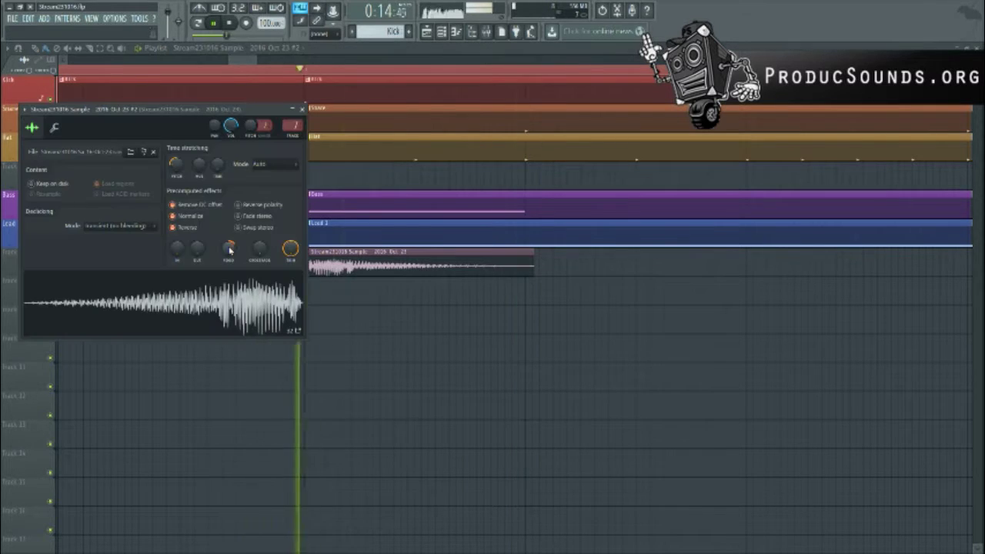
mouse_move(228, 251)
mouse_down()
mouse_move(229, 263)
mouse_move(230, 250)
mouse_up()
key(space)
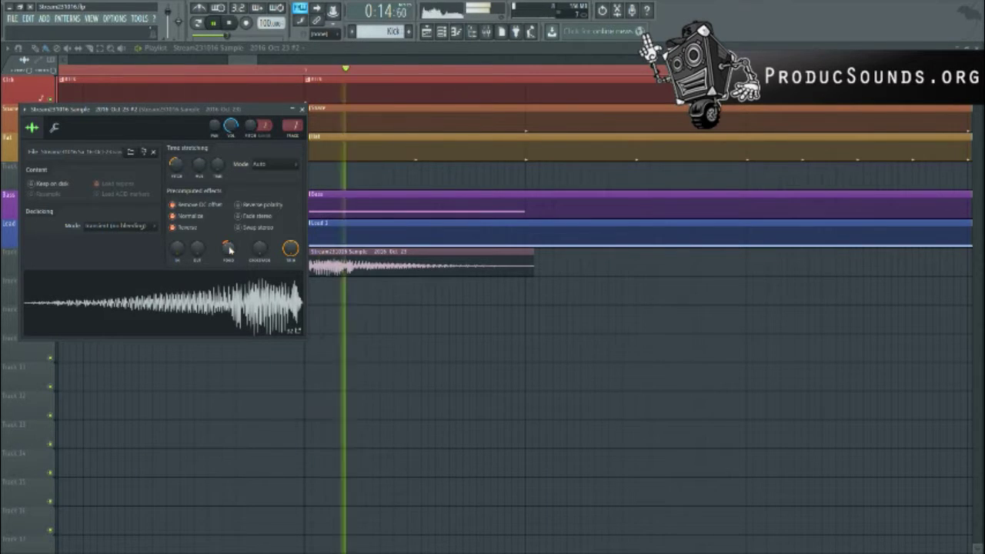
key(space)
key(space)
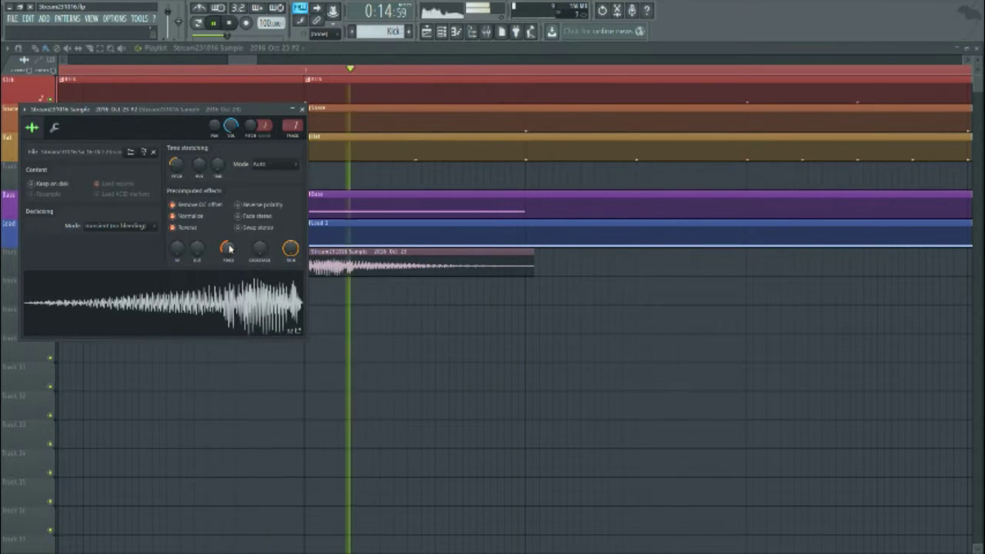
key(space)
click(301, 108)
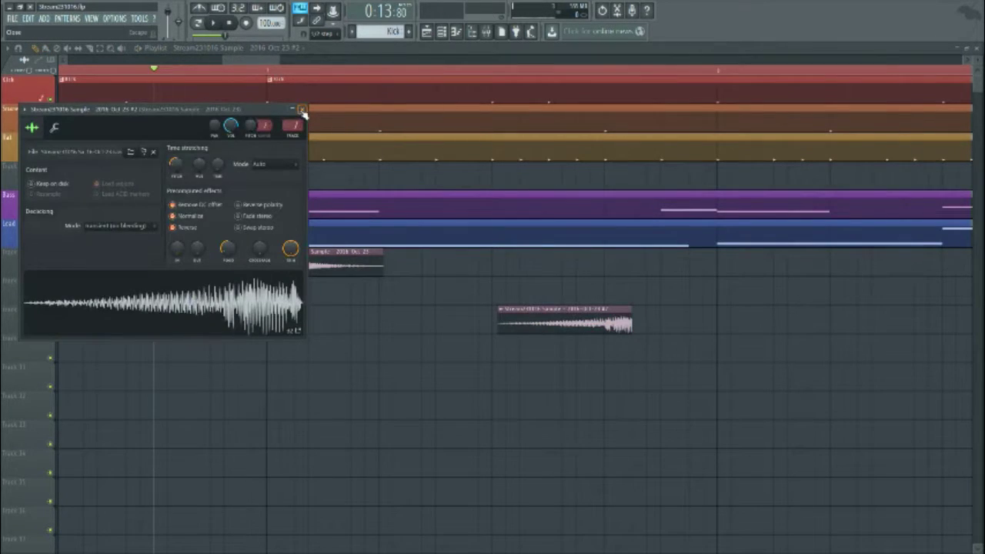
click(302, 108)
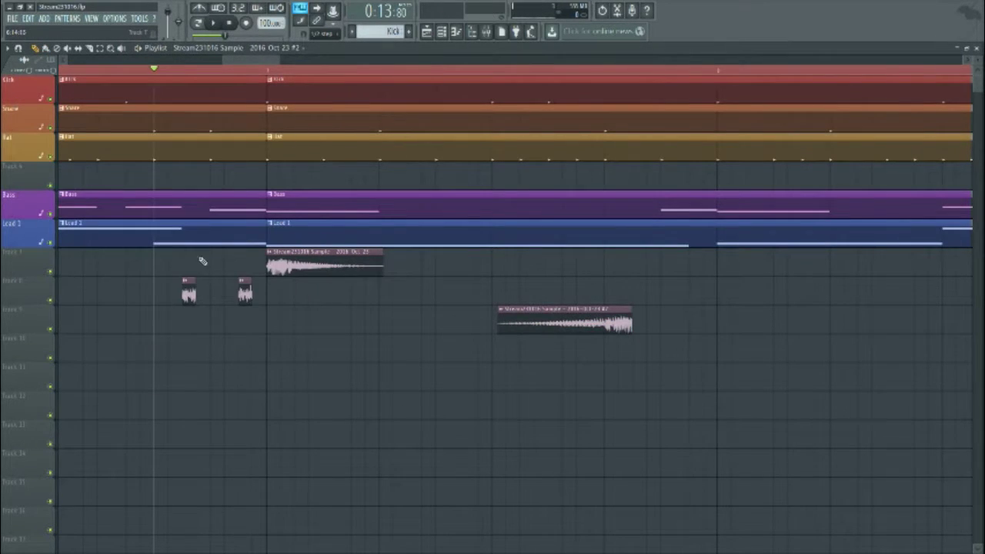
Step: Make the first short chopped clip on Track 8 unique and raise its time-stretching pitch, previewing the change
click(186, 282)
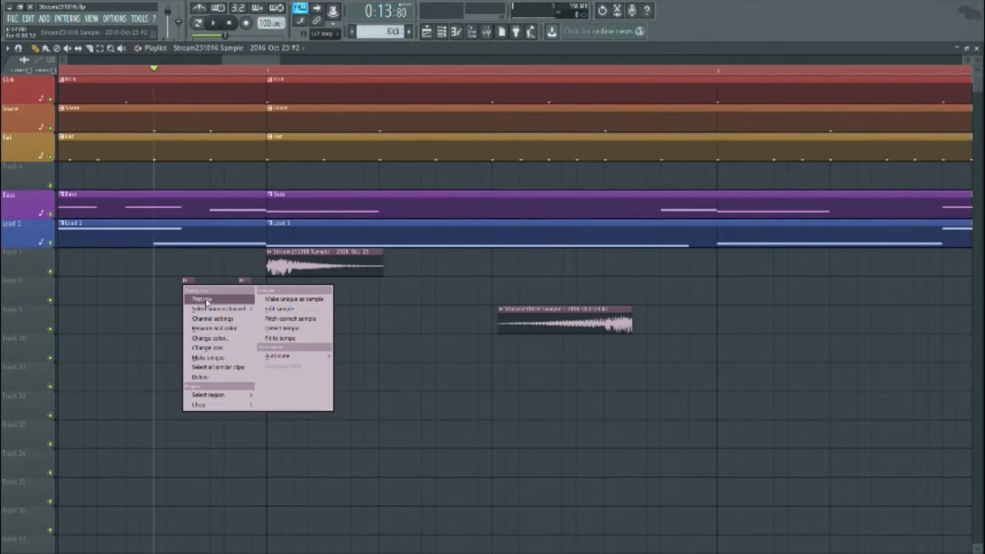
click(223, 359)
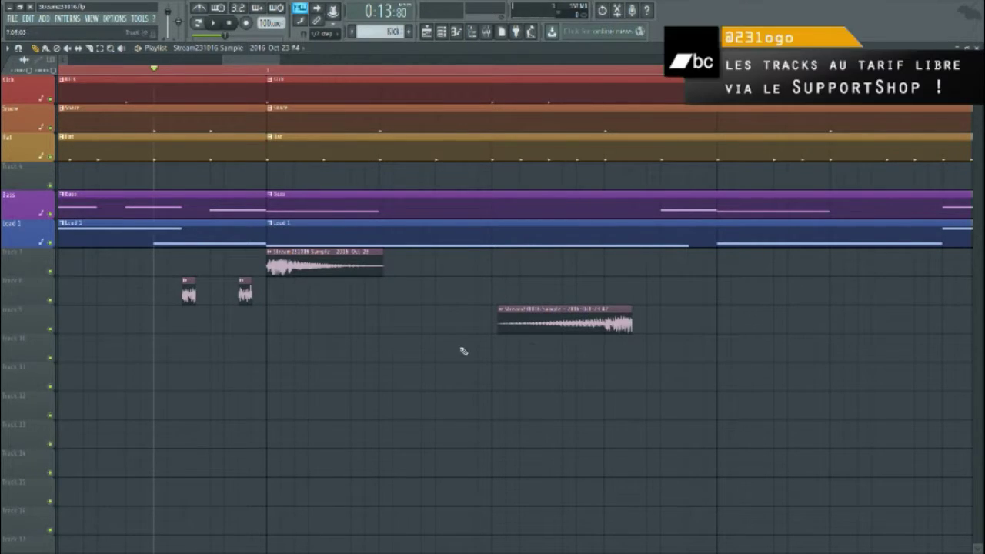
double_click(188, 291)
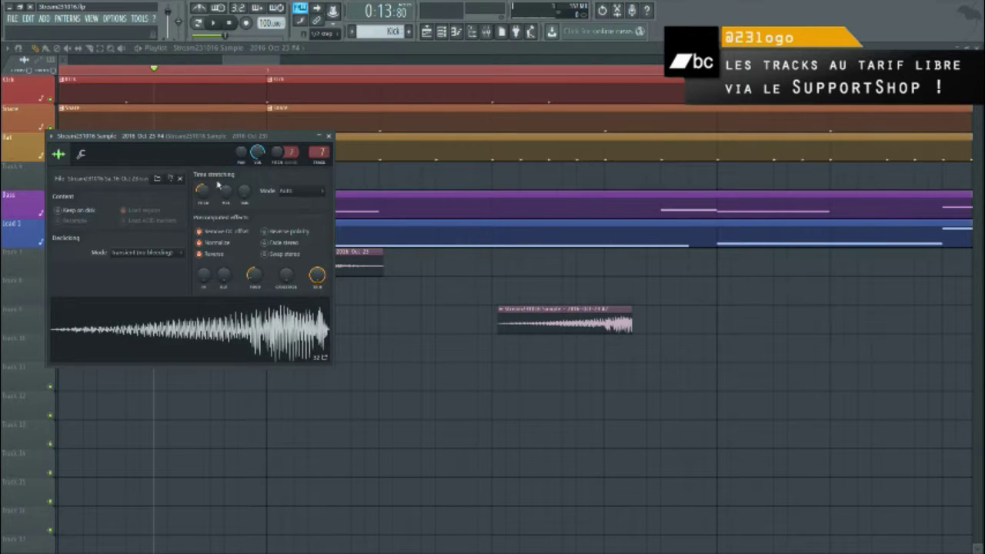
drag(205, 194, 205, 158)
key(space)
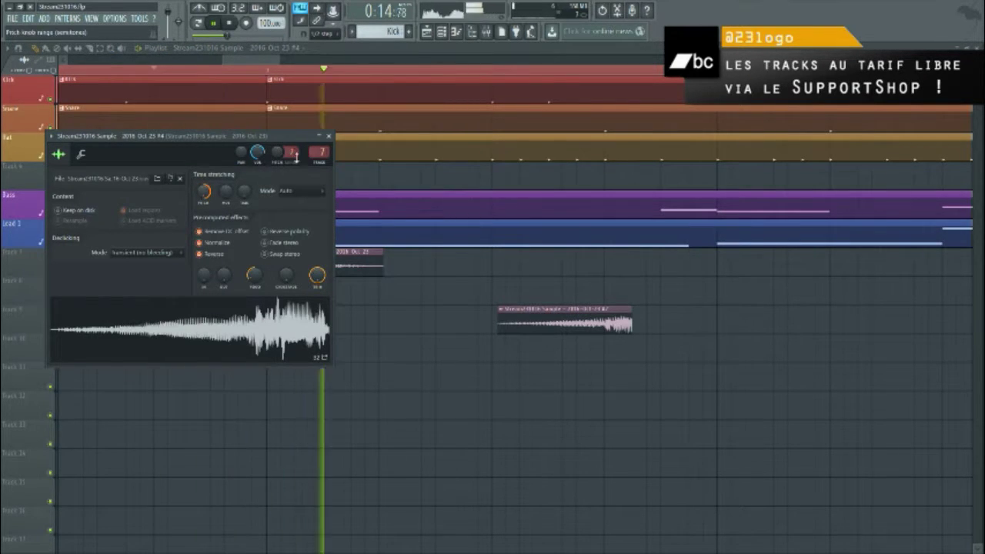
key(space)
key(space)
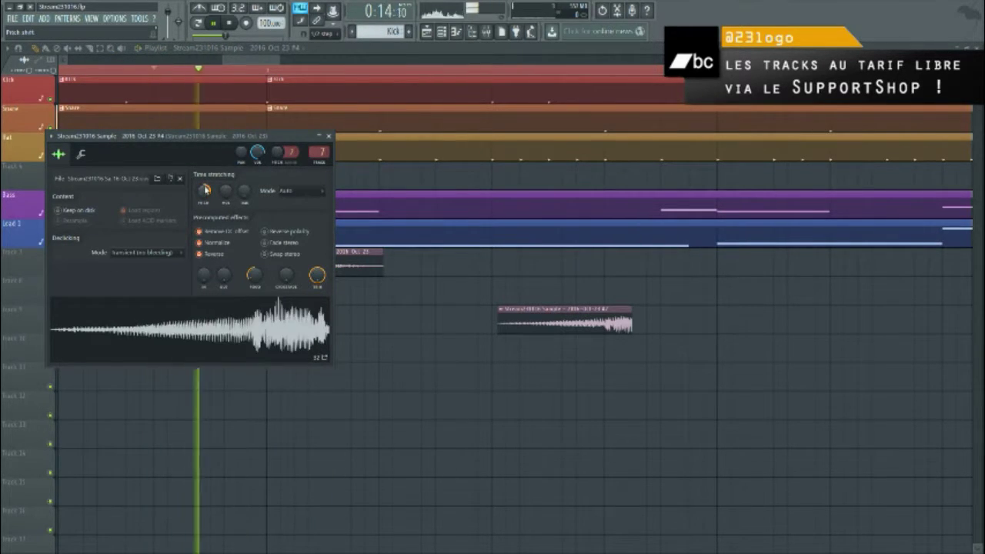
key(space)
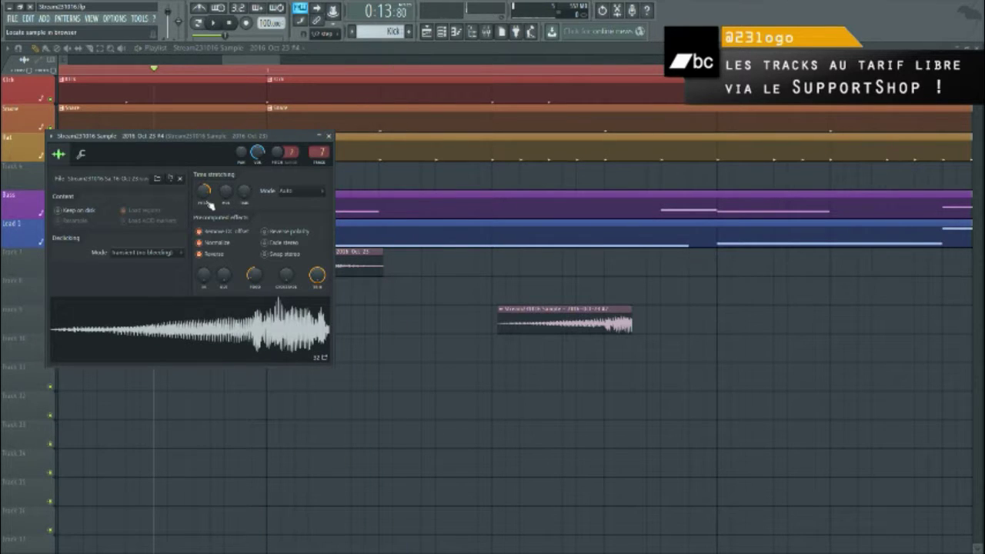
key(space)
key(space)
click(328, 137)
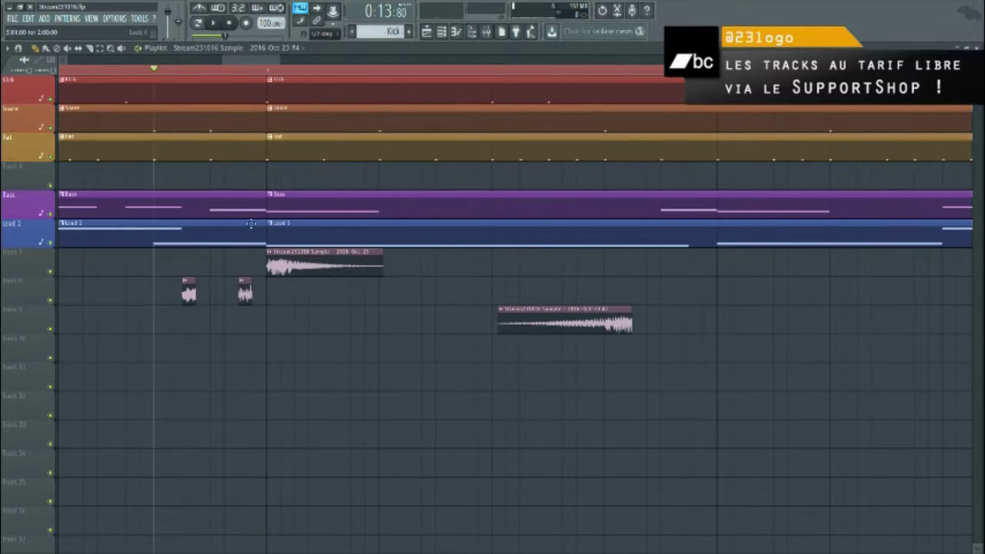
Step: Play the arrangement from just before bar 7 to check the two short chops leading into the sample
key(space)
key(space)
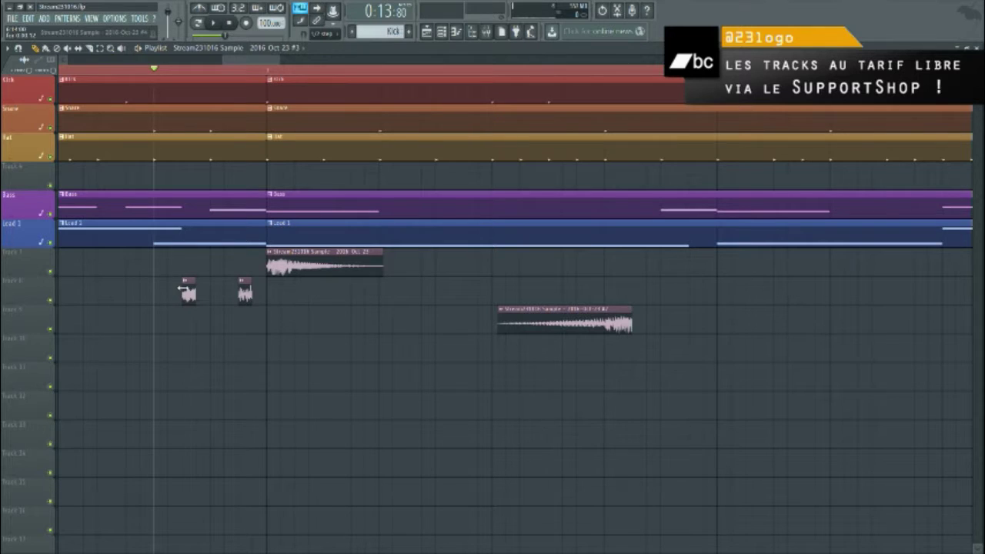
drag(250, 294, 266, 293)
key(space)
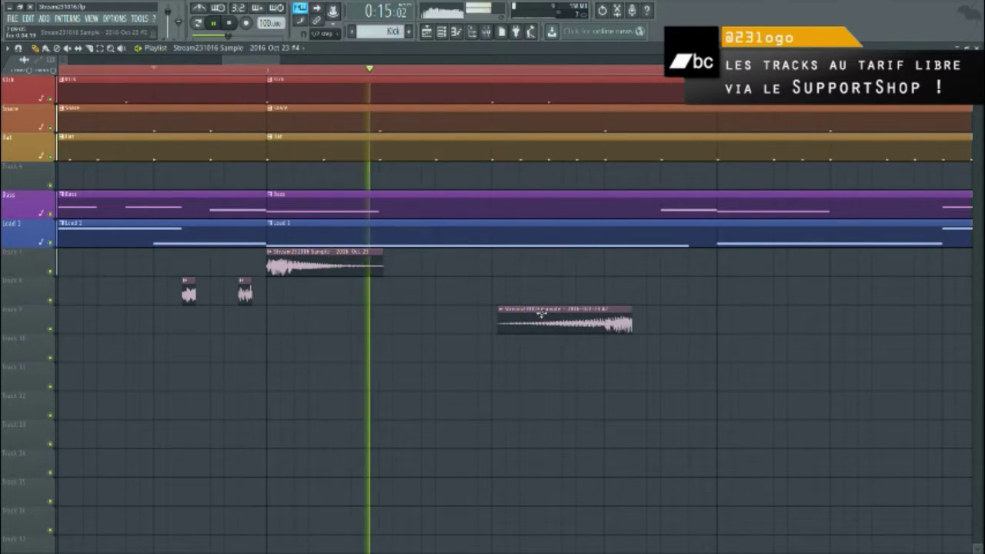
key(space)
Step: Move the reversed clip from Track 9 up to Track 7 so it ends at bar 8, and preview the arrangement
scroll(543, 316, down, 3)
drag(545, 316, 565, 286)
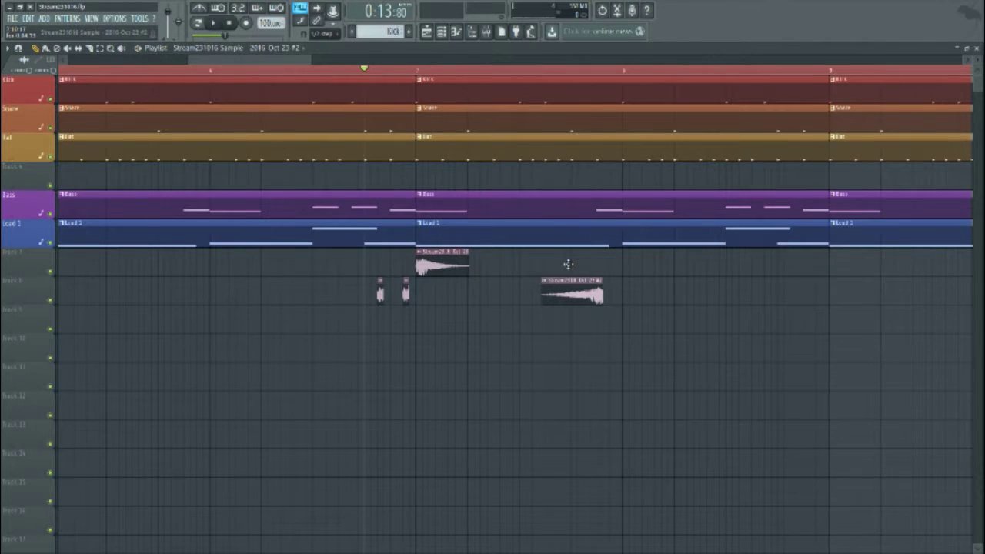
drag(568, 264, 591, 269)
scroll(433, 275, right, 2)
scroll(387, 359, down, 1)
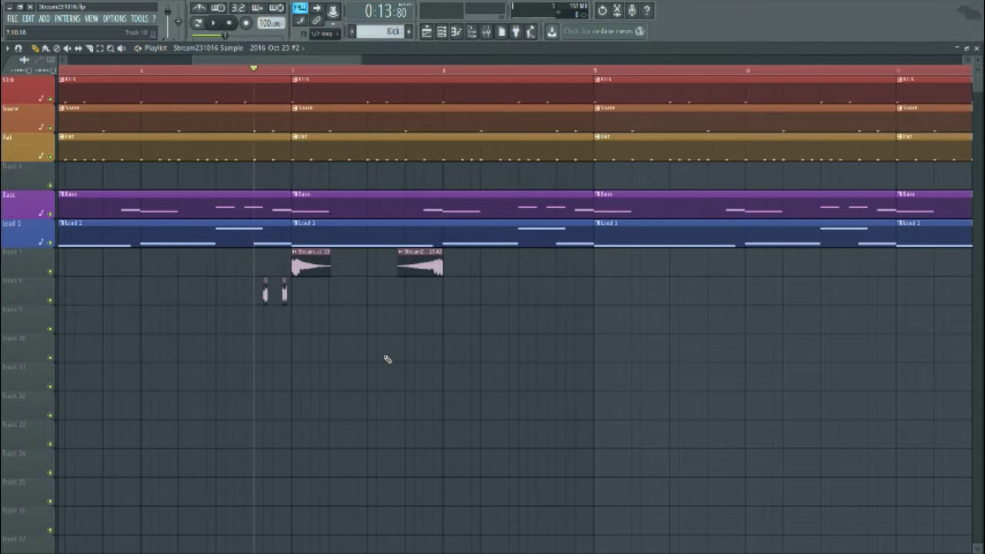
key(space)
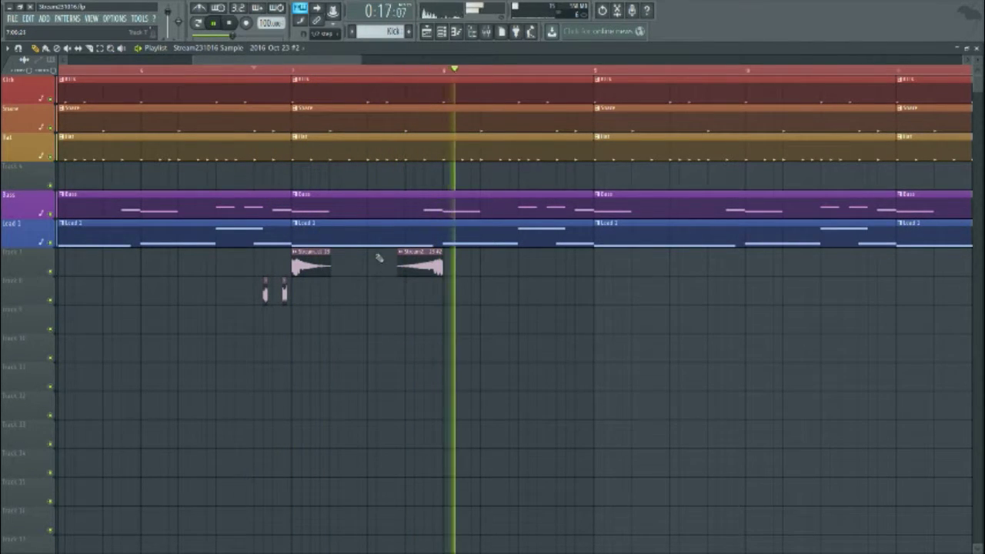
key(space)
Step: Select the range from bar 7 to bar 8 in the playlist for looped playback
click(295, 71)
drag(296, 71, 444, 100)
click(295, 71)
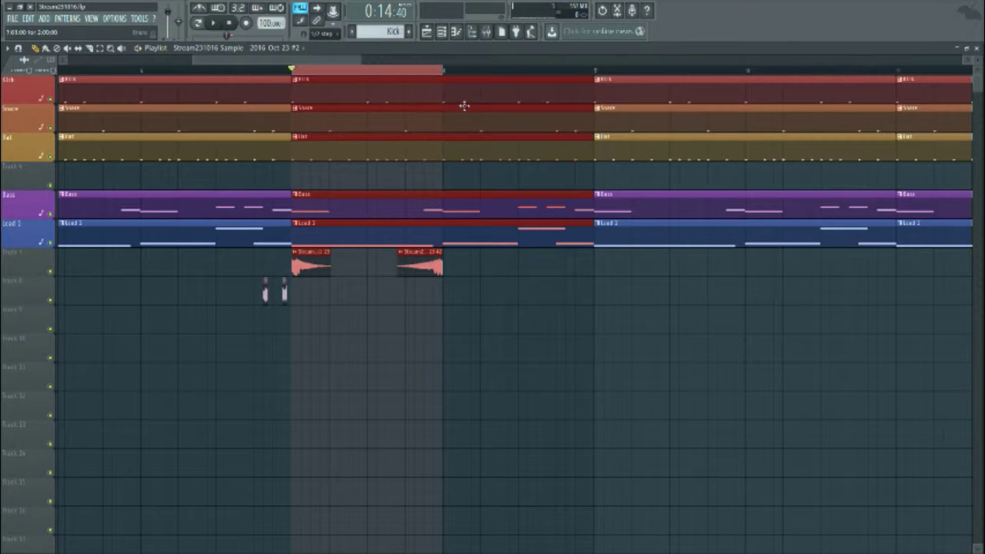
Step: Insert the Gross Beat effect in slot 2 of the recorded sample's mixer track 7
click(487, 32)
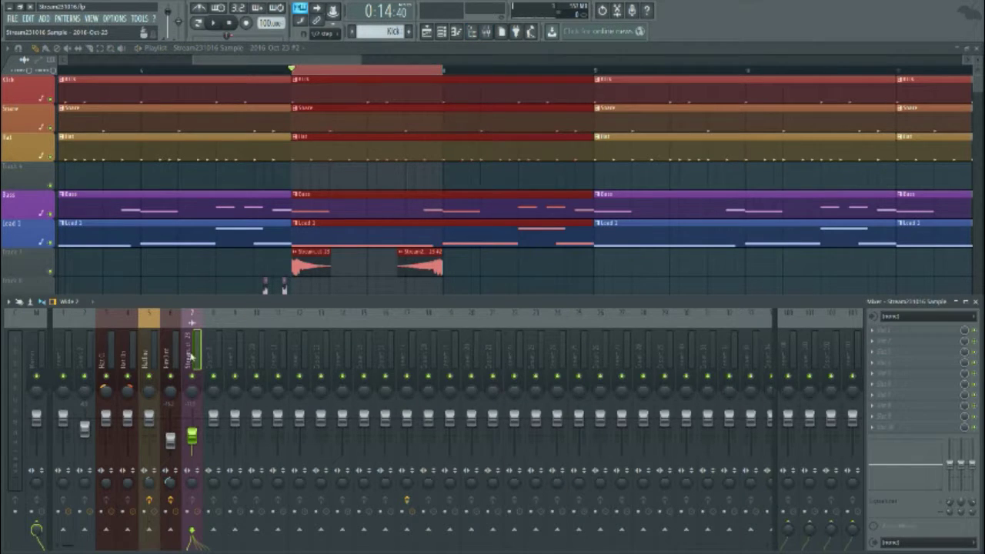
click(877, 342)
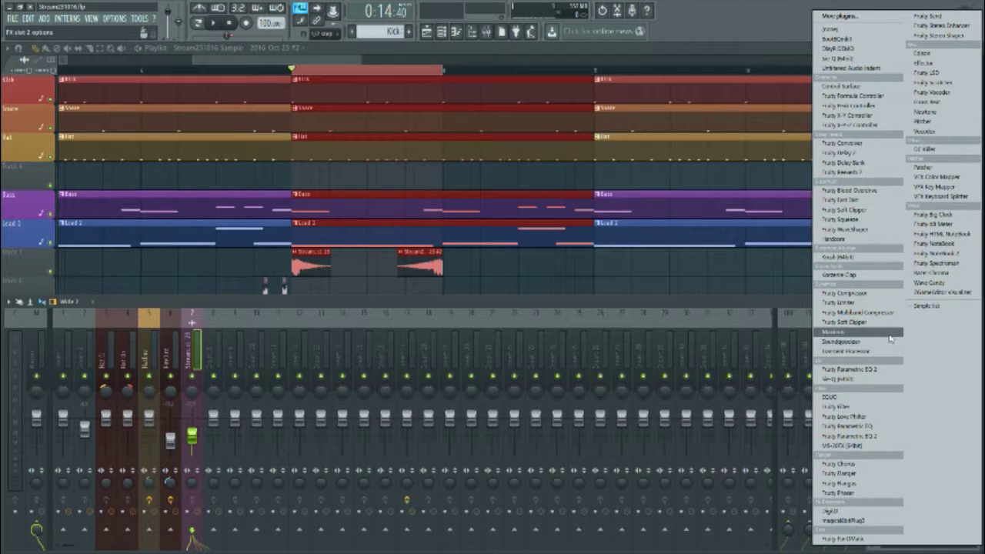
click(898, 424)
drag(239, 113, 334, 166)
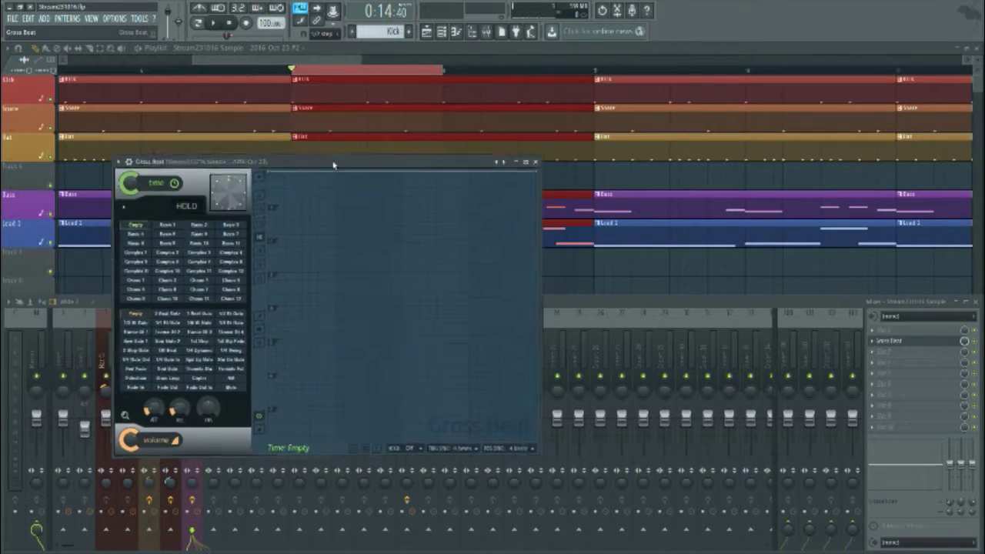
Step: Create an automation clip for Gross Beat's mute/solo switch and move the effect down to slot 8
click(976, 347)
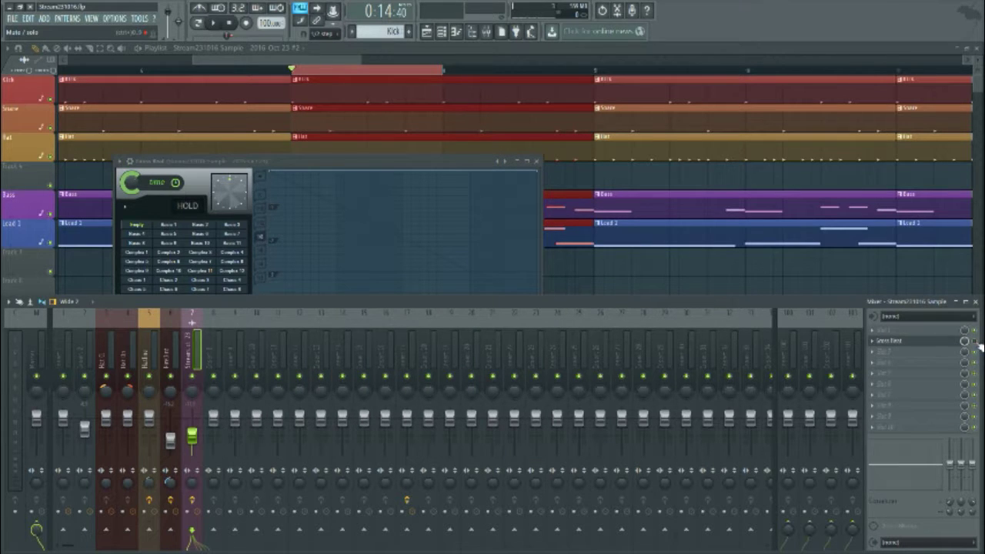
right_click(976, 343)
click(953, 406)
right_click(975, 345)
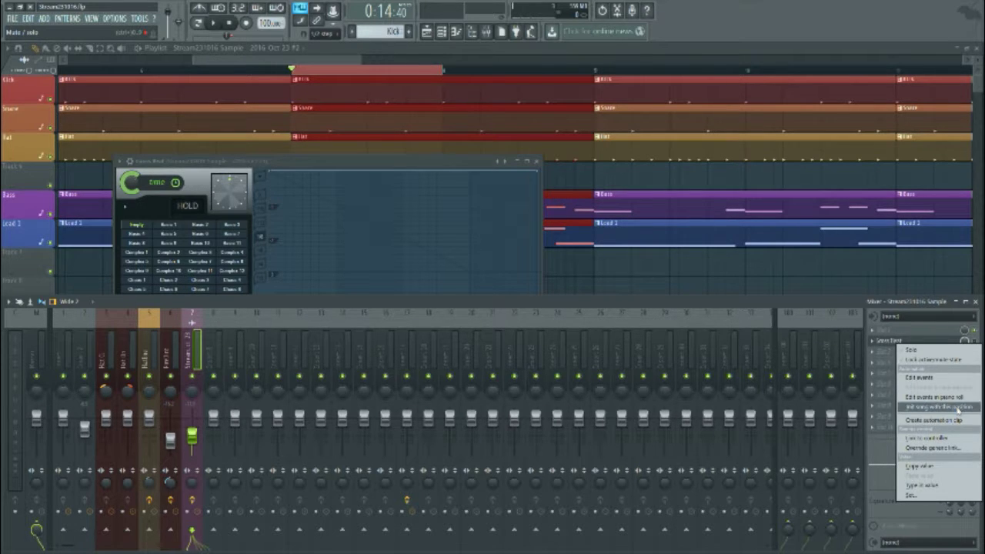
click(956, 408)
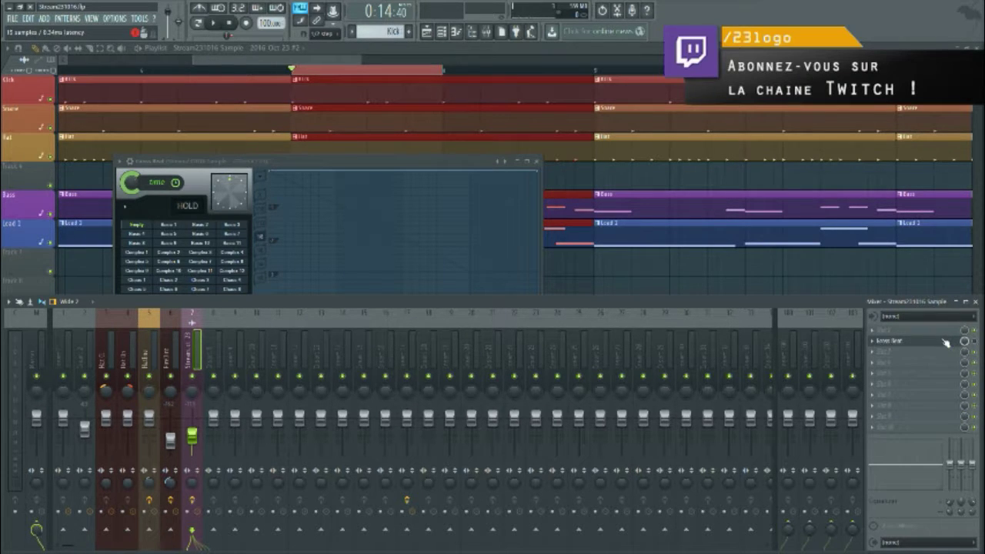
drag(948, 343, 937, 408)
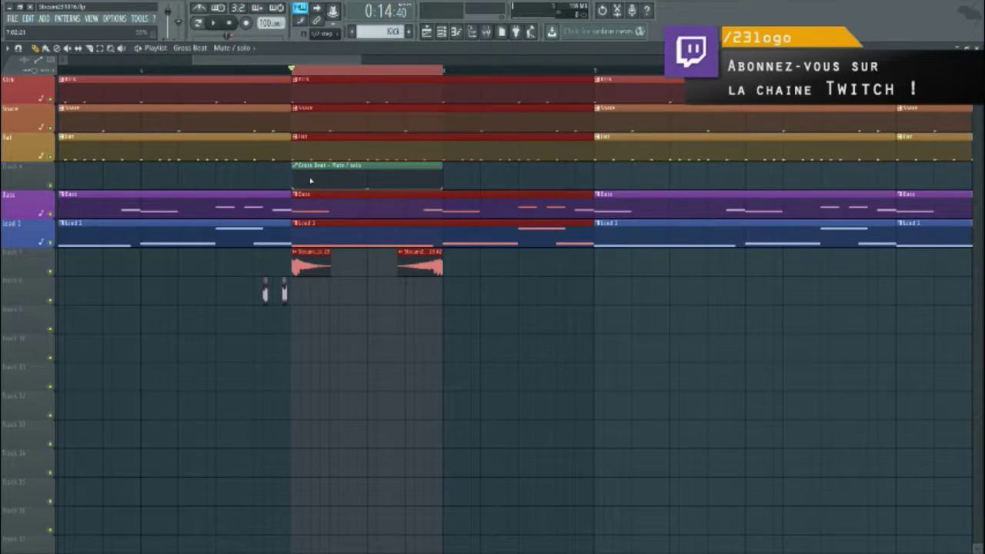
Step: Add points to the mute/solo automation clip on Track 4 that hold it at maximum from bar 7, and end the clip at bar 8
right_click(311, 181)
drag(312, 179, 291, 171)
right_click(398, 179)
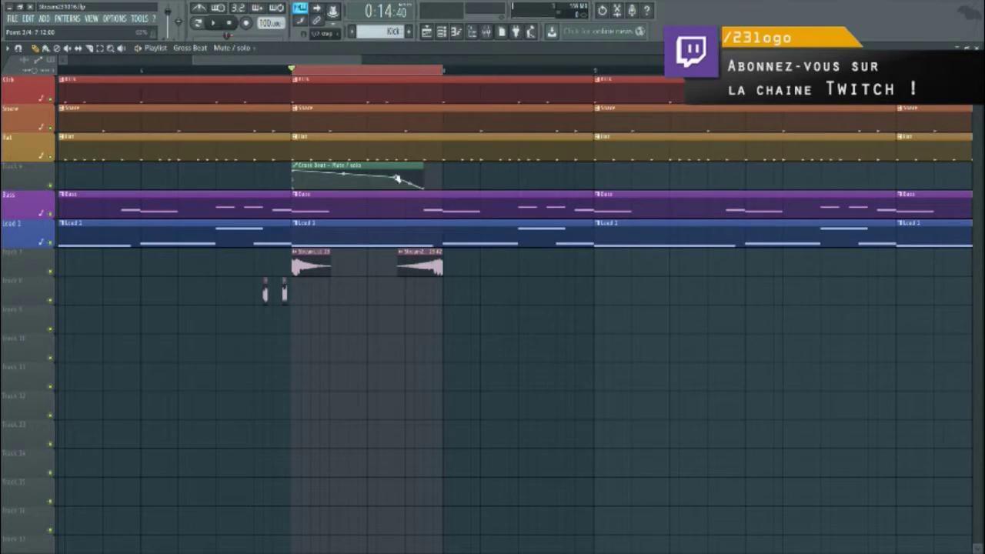
drag(398, 179, 437, 153)
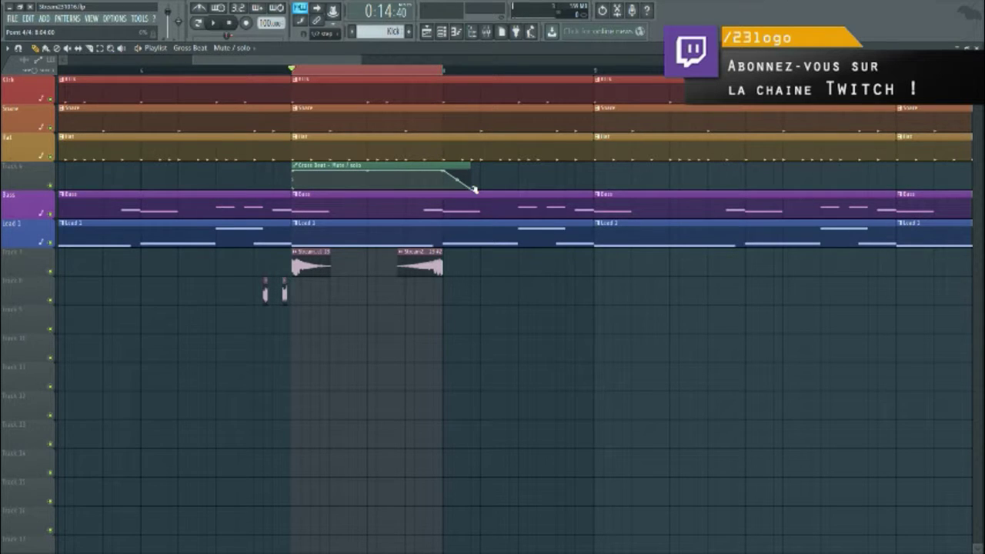
drag(464, 190, 446, 194)
key(space)
key(space)
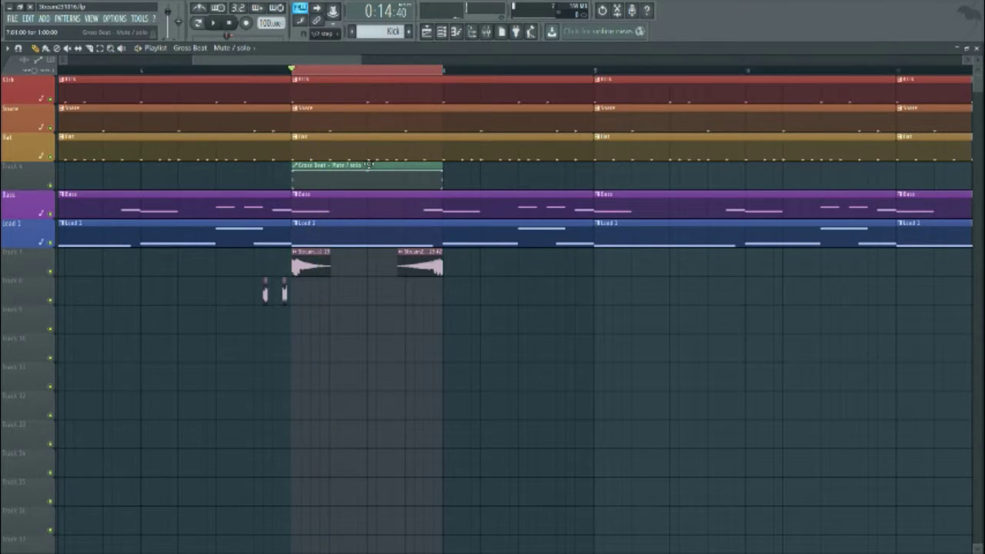
Step: Place the automation clip on Track 8 over the second half of bar 7, with a second reversed clip above it on Track 7
drag(367, 181, 368, 286)
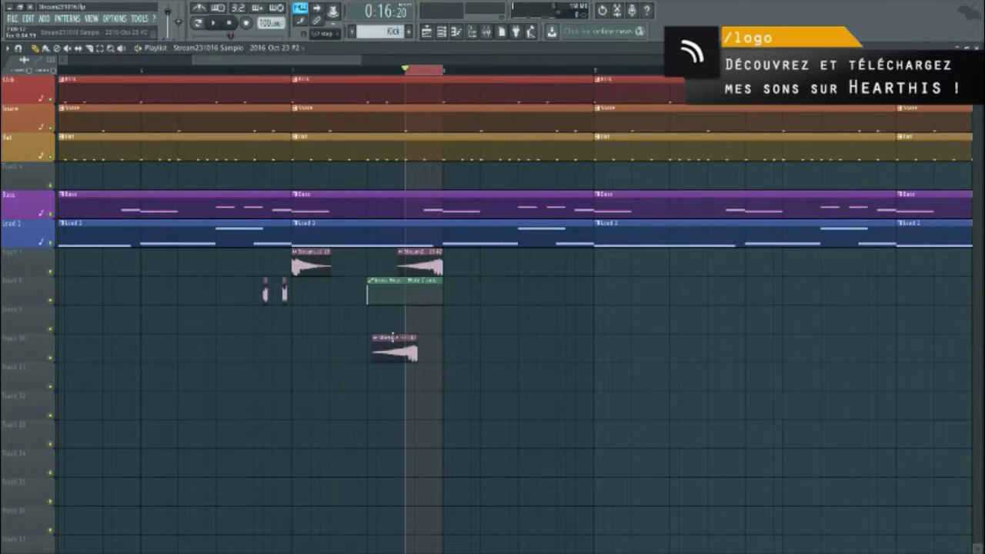
drag(388, 346, 386, 256)
key(space)
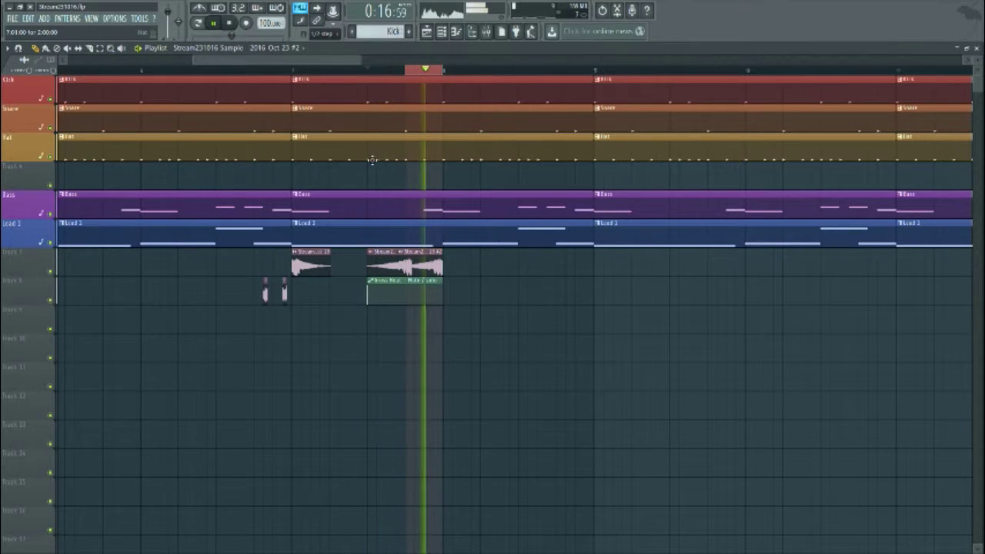
Step: Loop the second half of bar 7 and audition Gross Beat's Empty, Scrt Patt 8 and Scrt Patt 6 time presets, settling on Scrt Patt 2
drag(442, 70, 369, 73)
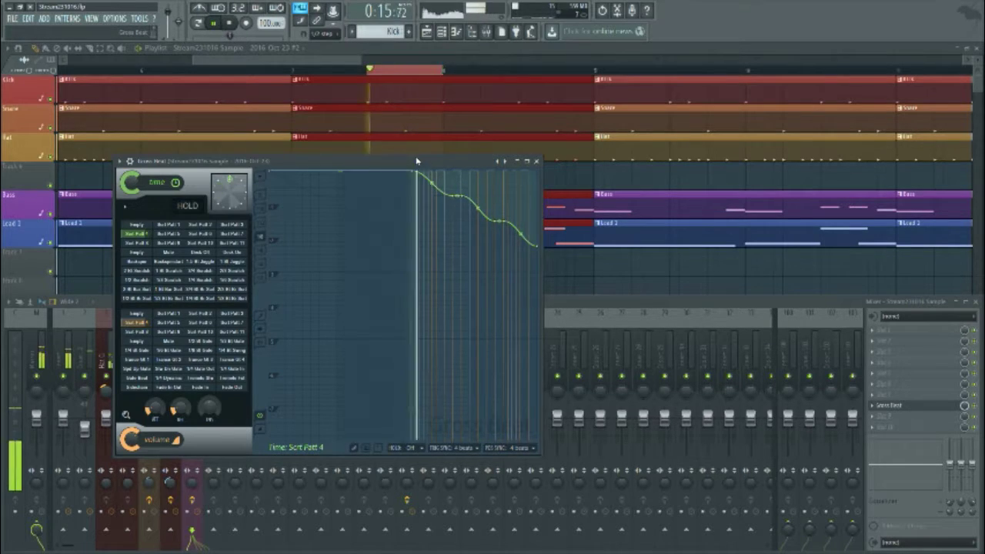
drag(418, 162, 461, 160)
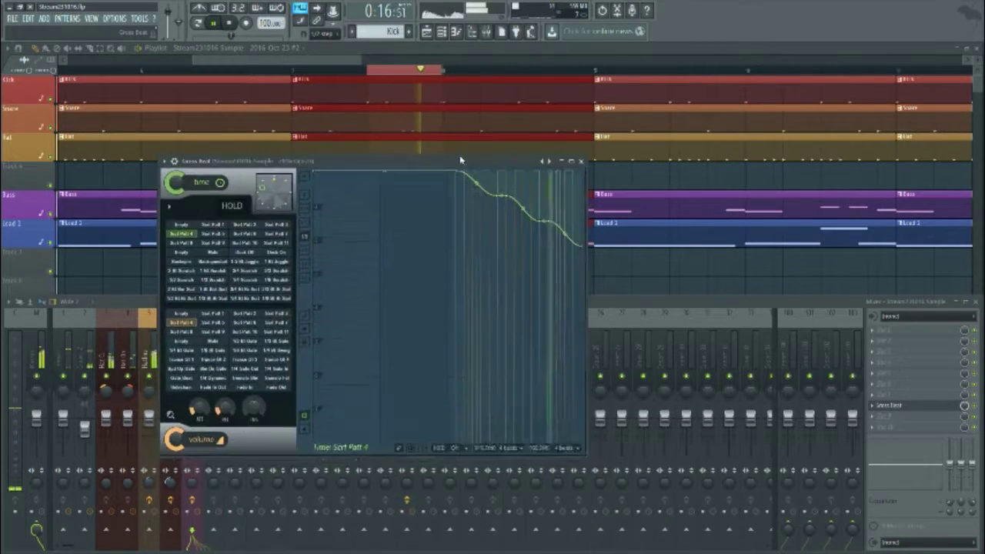
click(192, 252)
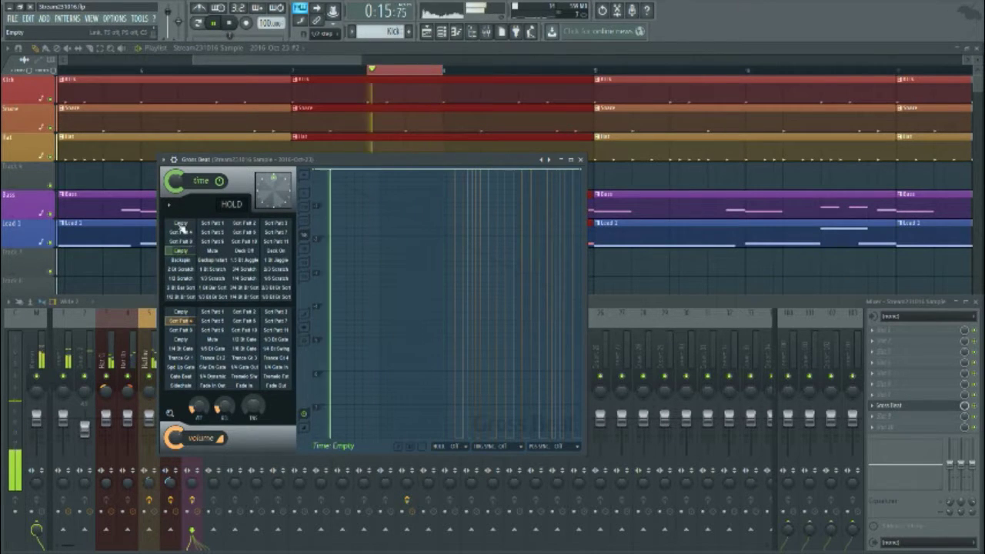
key(space)
click(243, 331)
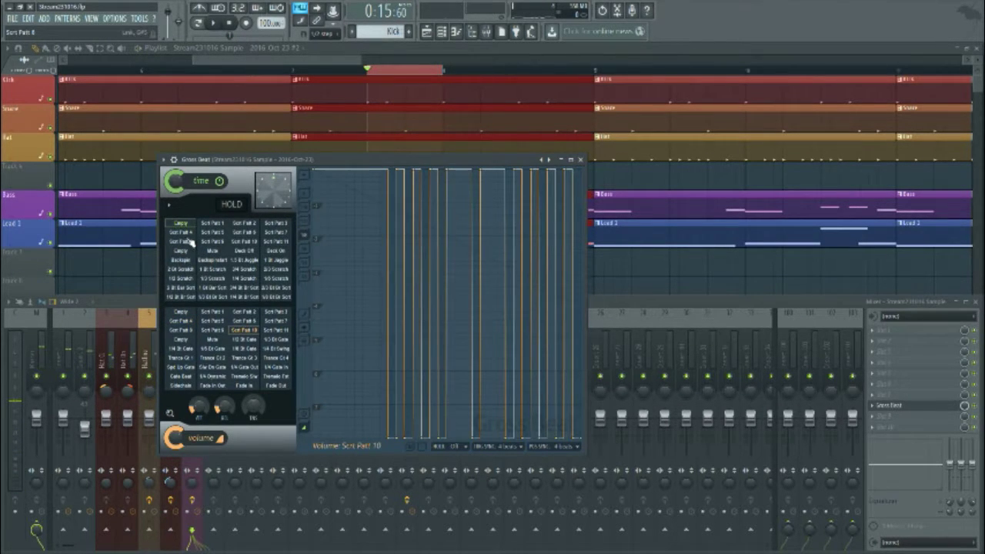
click(180, 241)
key(space)
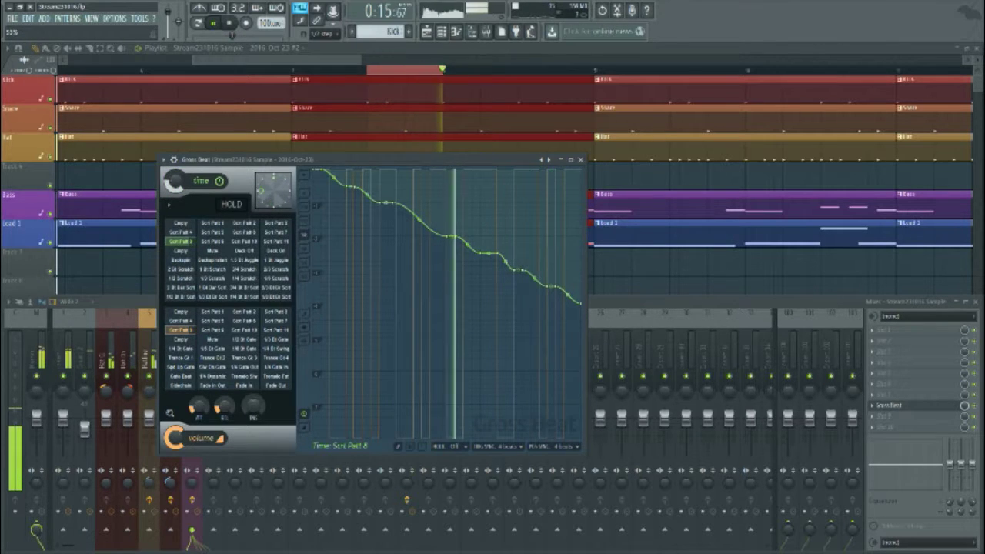
click(244, 233)
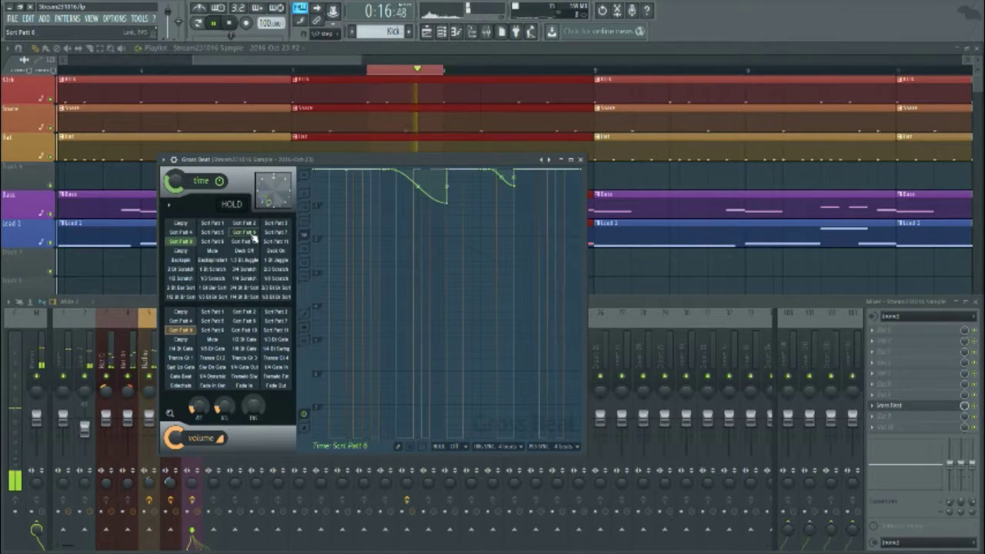
click(246, 224)
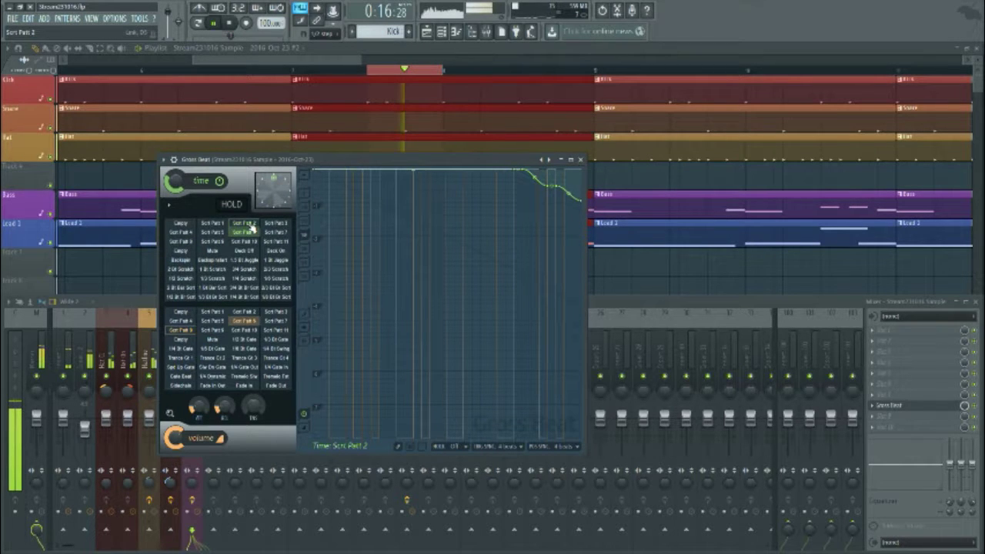
Step: Reshape the second half of the Scrt Patt 2 time envelope into small zigzag dips before its final descent, previewing the change
drag(521, 170, 459, 161)
right_click(500, 177)
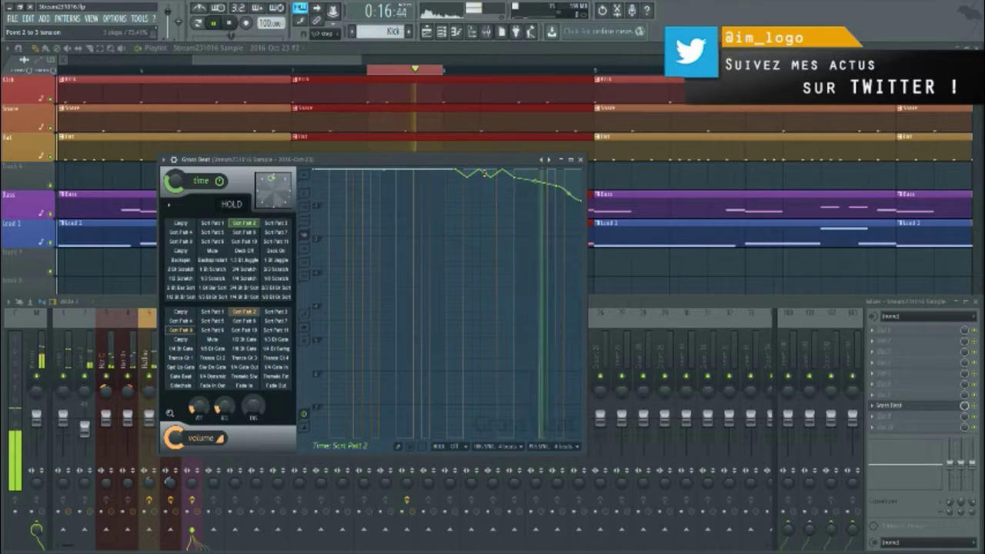
drag(486, 174, 488, 180)
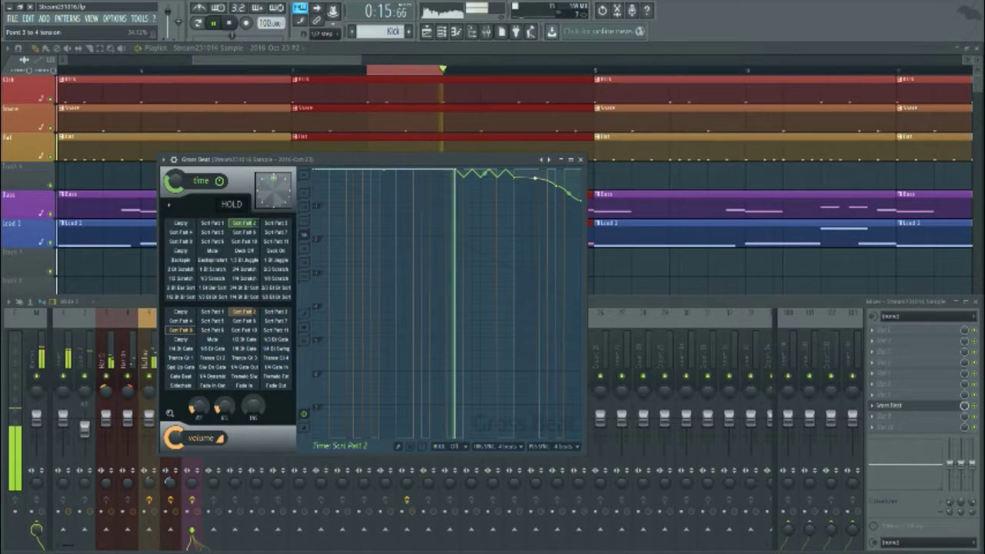
drag(536, 181, 542, 174)
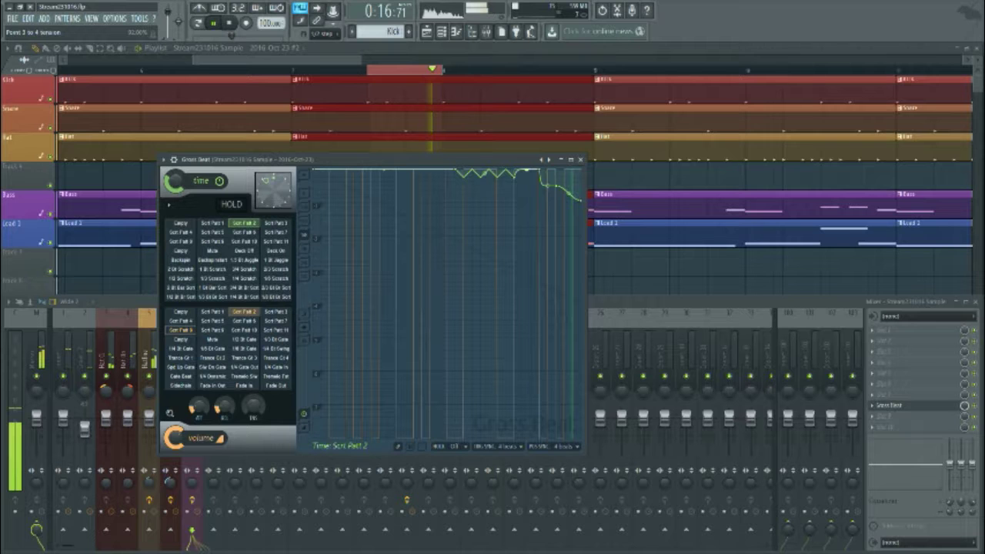
key(space)
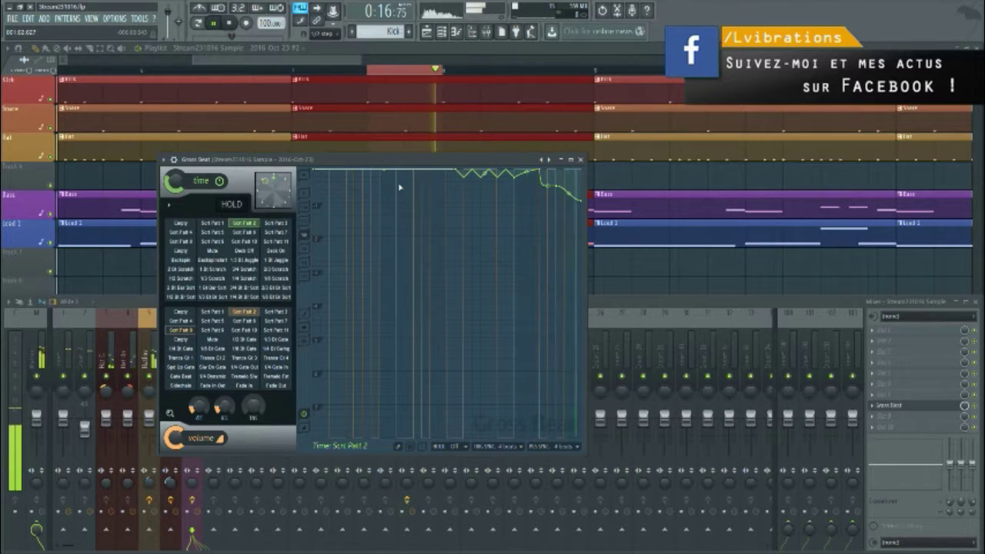
key(space)
Step: Return to the playlist and play the arrangement from bar 6 to check the Gross Beat effect
click(471, 49)
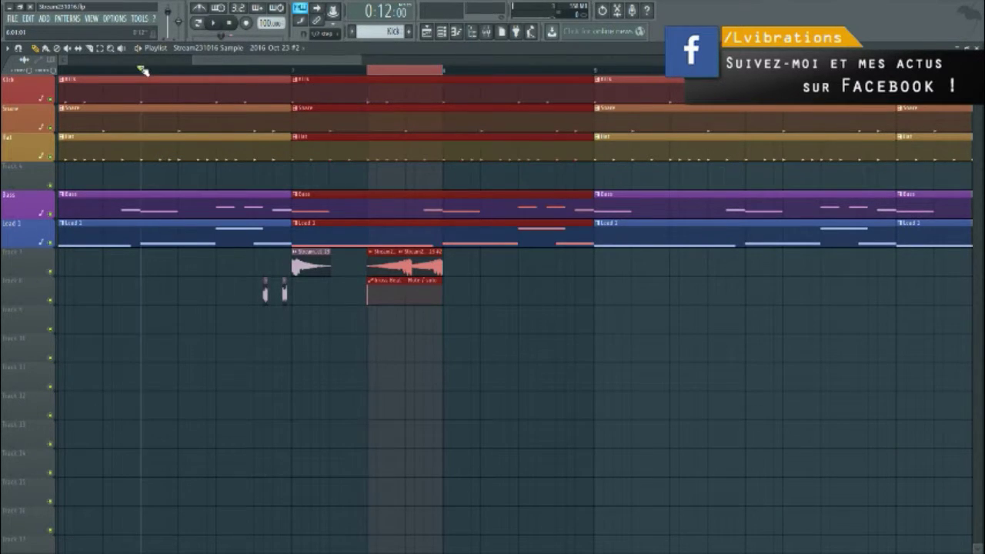
click(141, 70)
key(space)
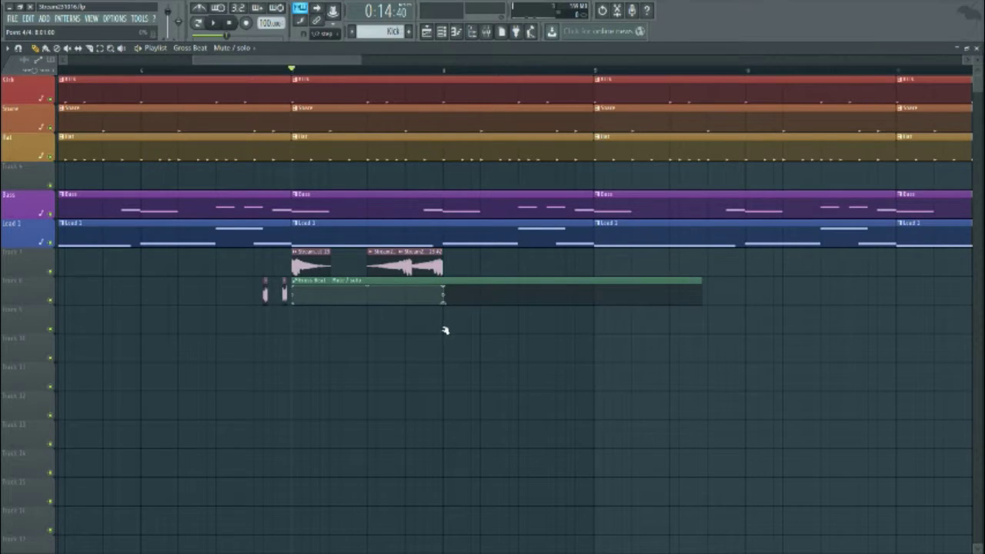
Step: Preview from bar 7 and trim the Track 8 automation clip so it runs from bar 7 to bar 8
key(space)
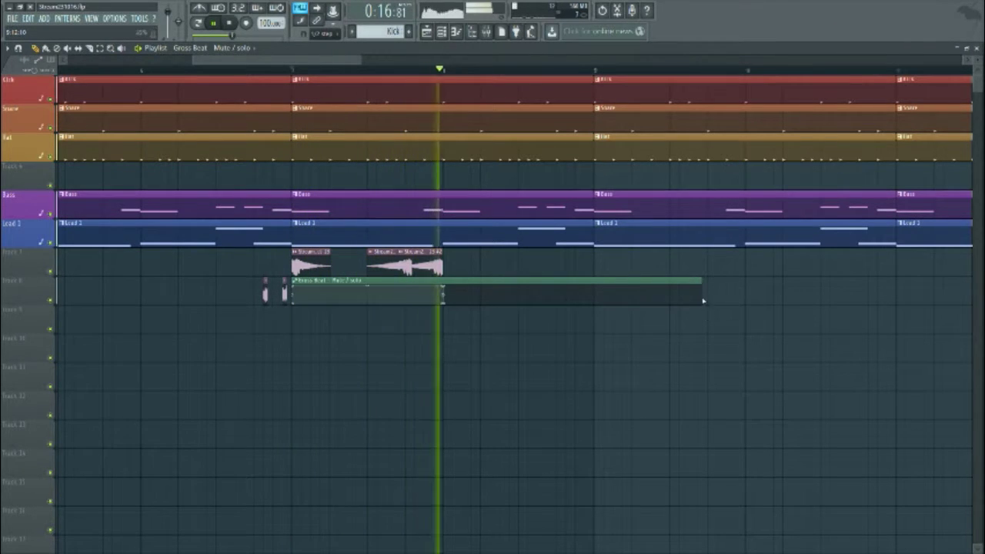
key(space)
drag(702, 280, 530, 281)
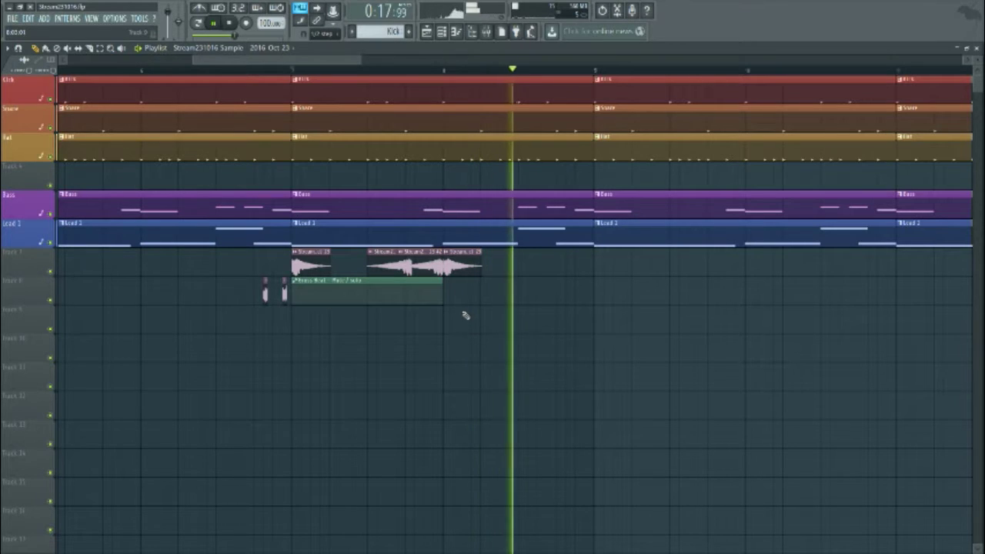
Step: Replace the lone sample copy at bar 8 with duplicates of all bar 7 clips on Tracks 7 and 8, and preview them
key(space)
right_click(465, 264)
drag(525, 324, 467, 281)
key(space)
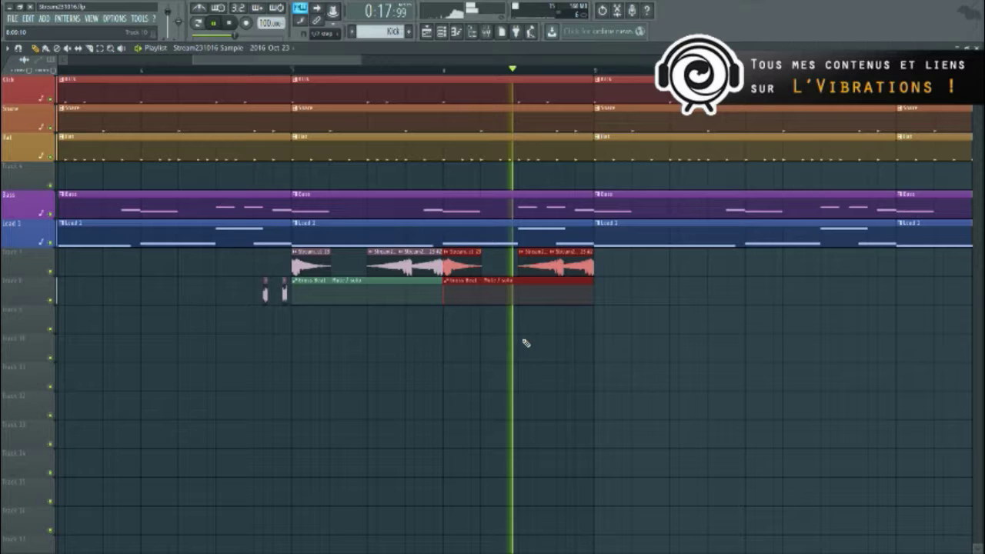
key(space)
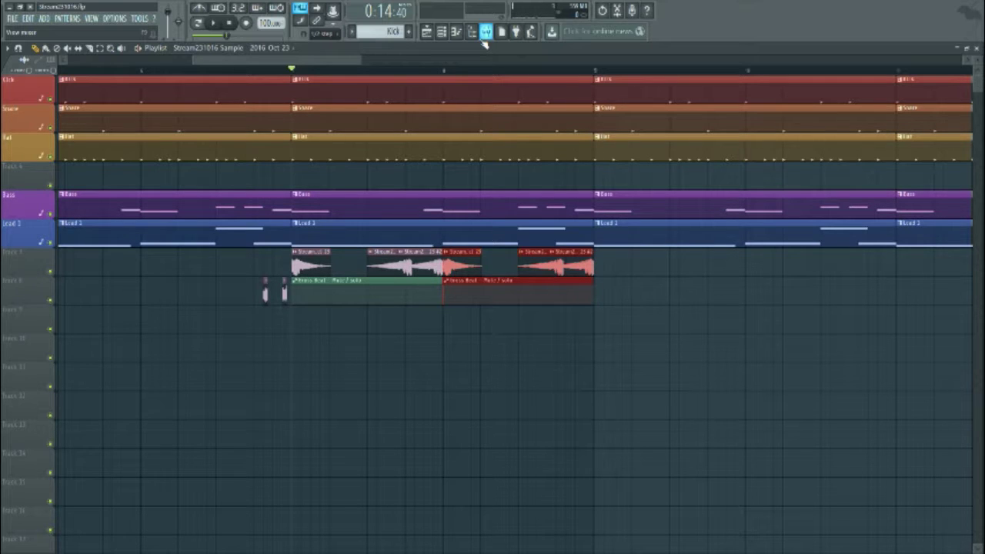
Step: Look through the effects available for the empty slots of the sample's mixer track
click(486, 31)
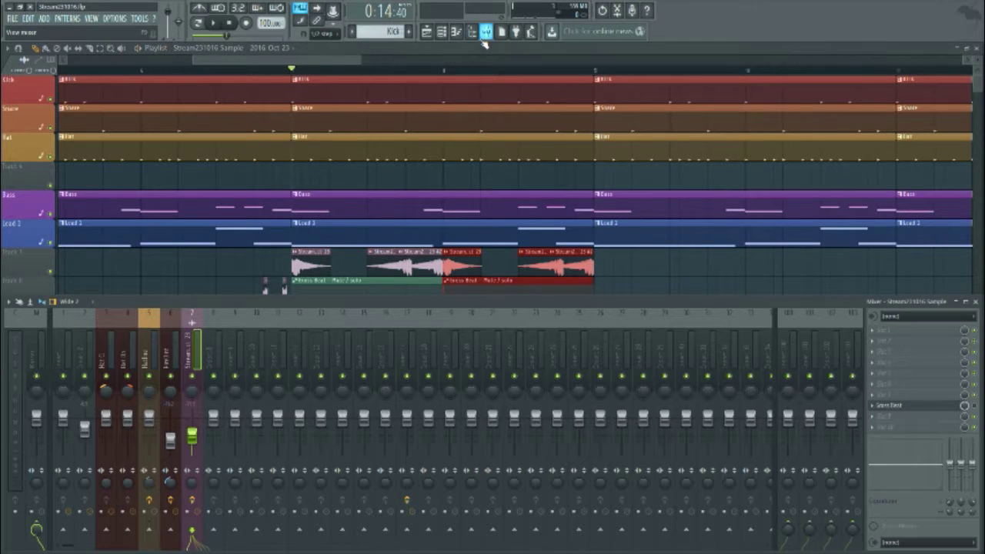
click(888, 407)
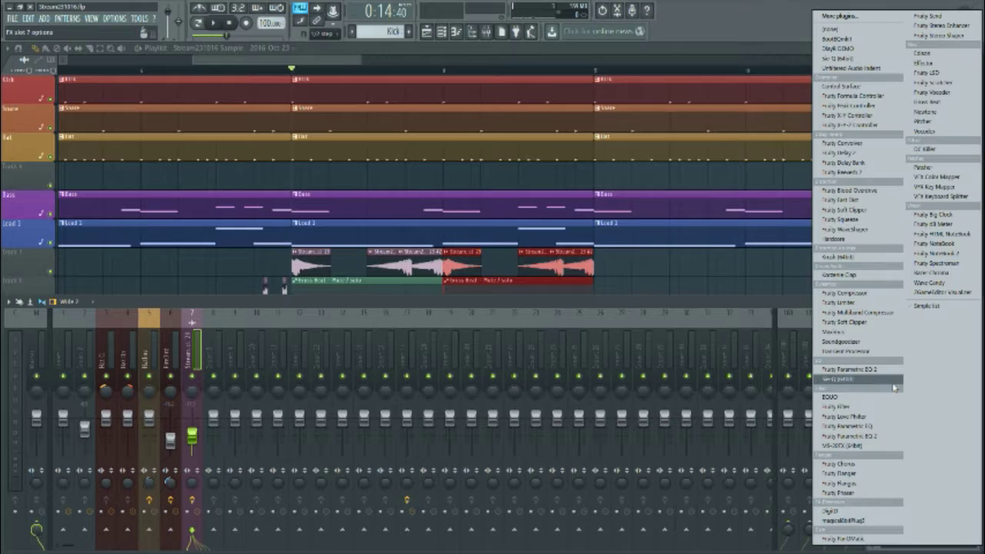
click(776, 304)
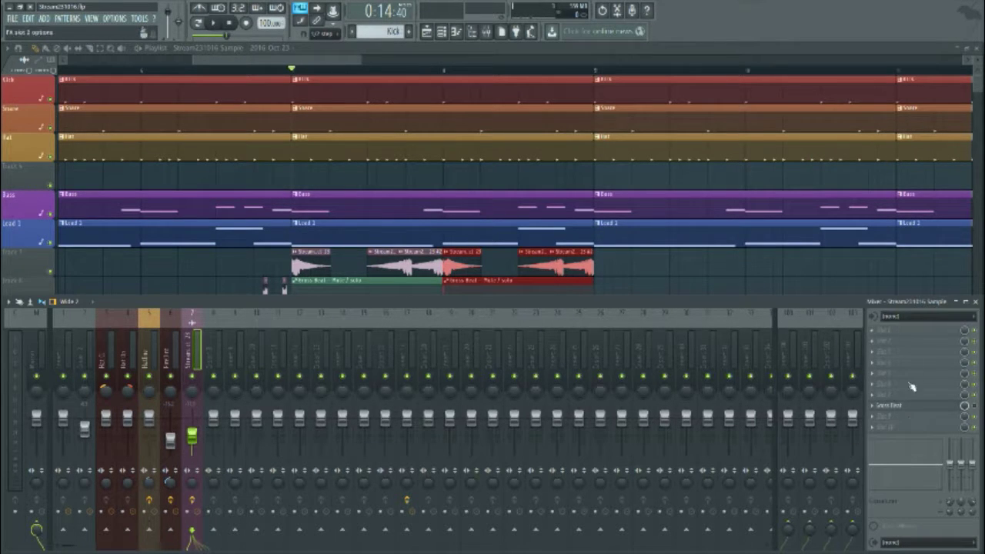
click(915, 429)
click(766, 286)
Step: Review Gross Beat's edited Scrt Patt 2 envelope and play the arrangement from bar 7
click(889, 406)
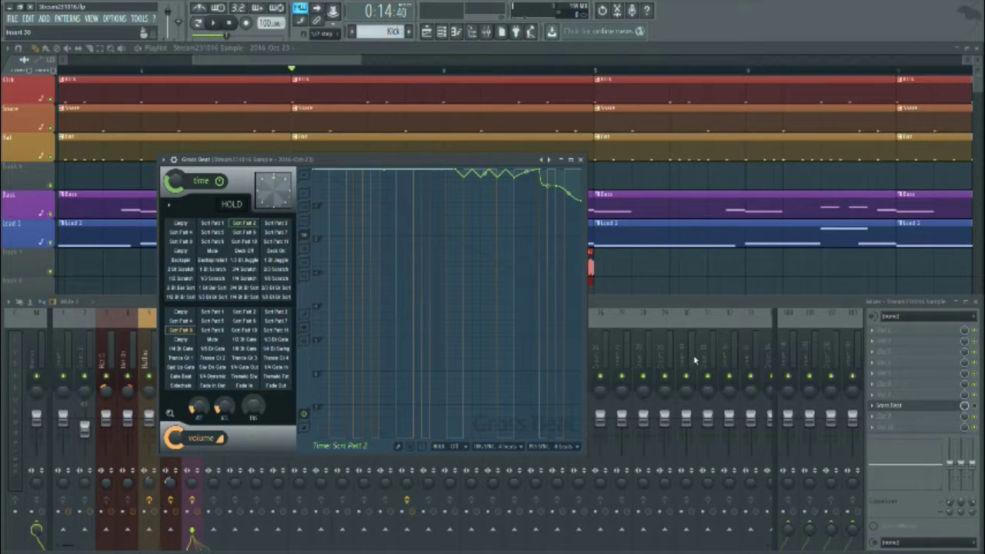
click(608, 54)
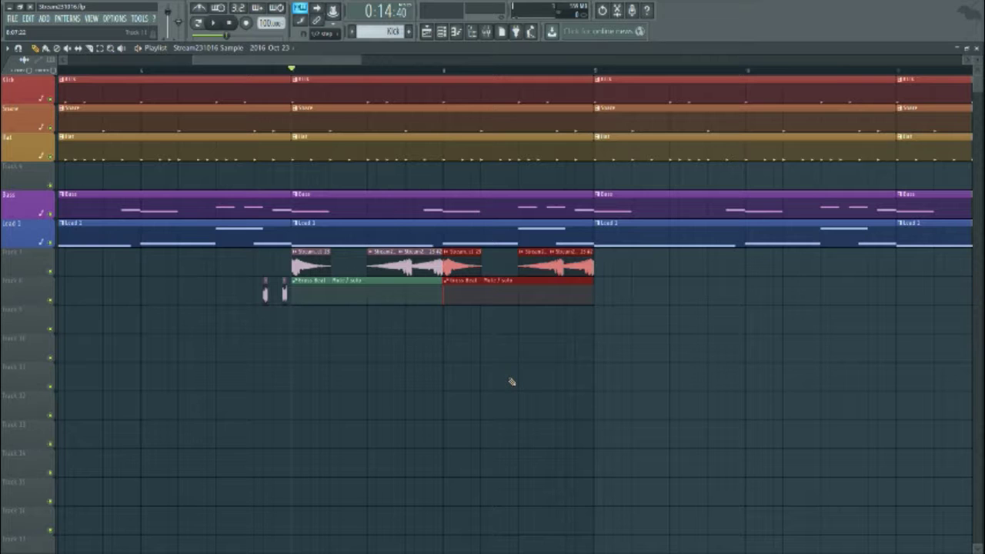
key(space)
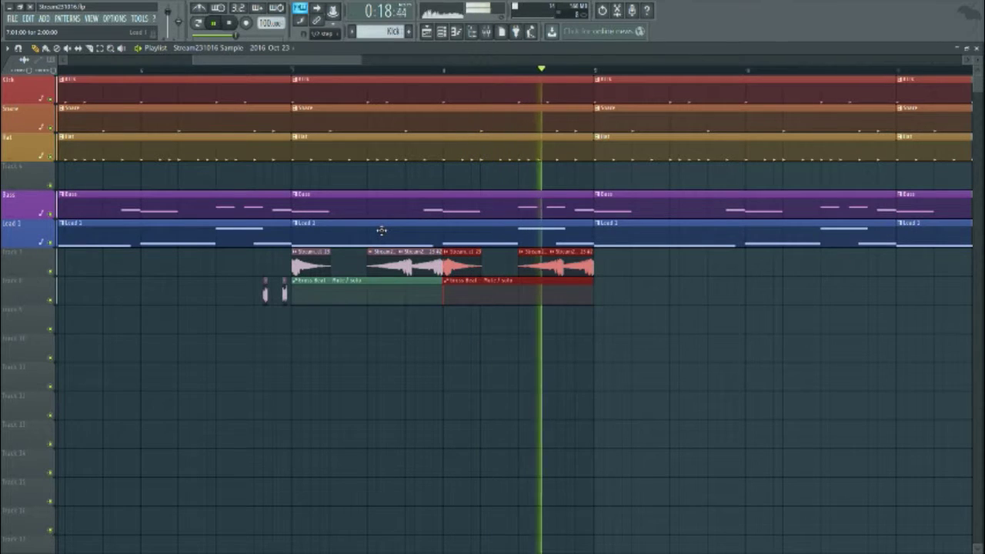
Step: Replay the arrangement from bar 7, deselect the duplicated clips and check the channel settings of the bar 7 sample
key(space)
key(space)
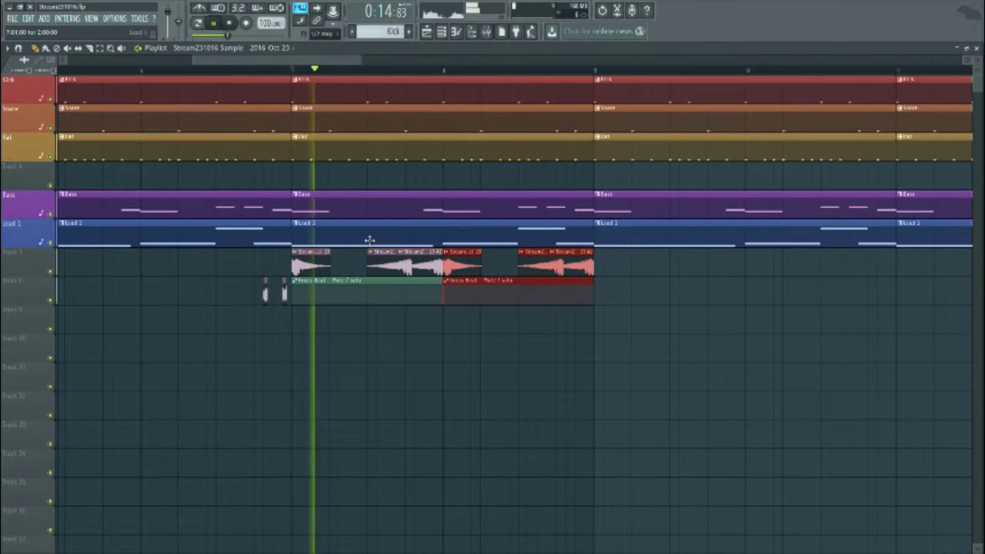
key(space)
key(ctrl+d)
double_click(325, 266)
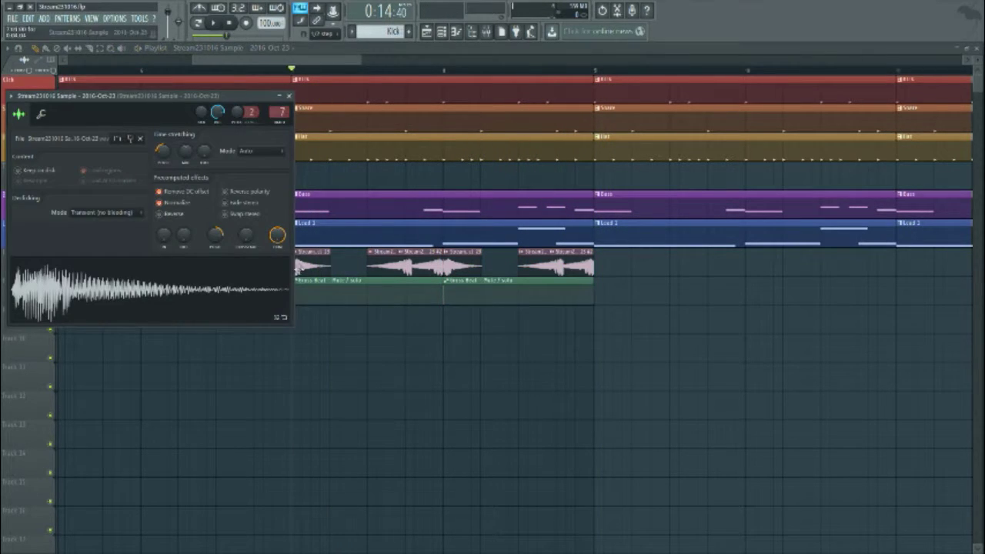
key(Escape)
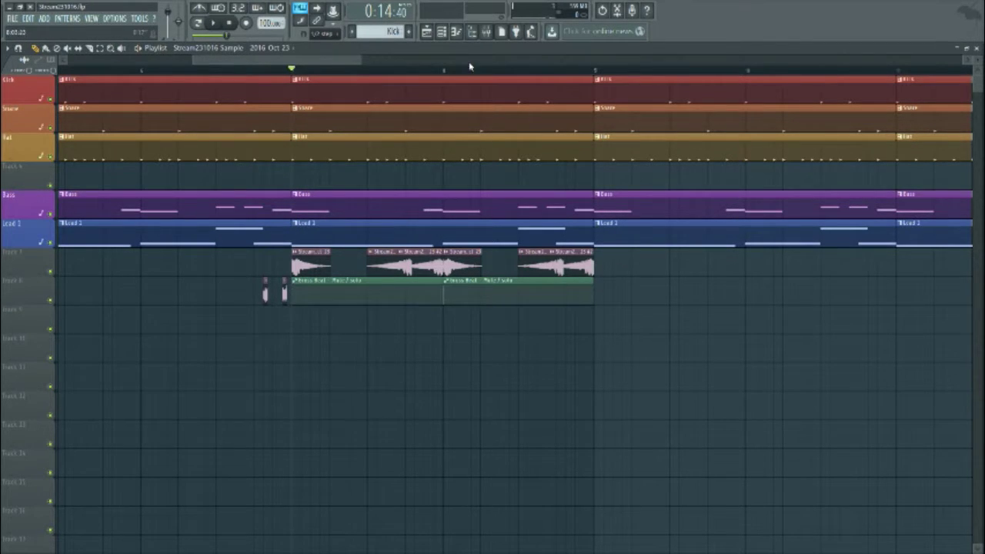
key(space)
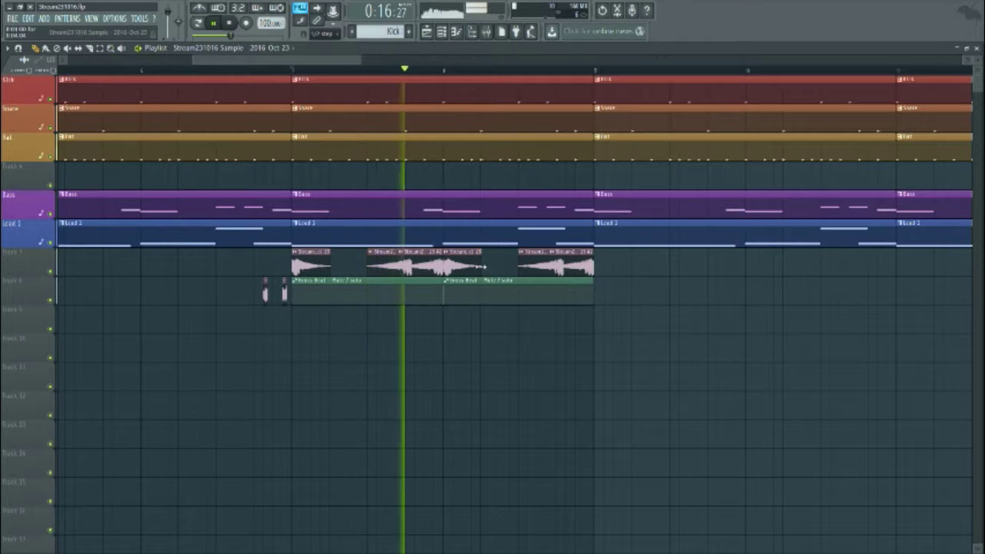
key(space)
Step: Reopen Gross Beat on the sample's mixer track and move the low point of the Scrt Patt 2 time envelope later
click(488, 32)
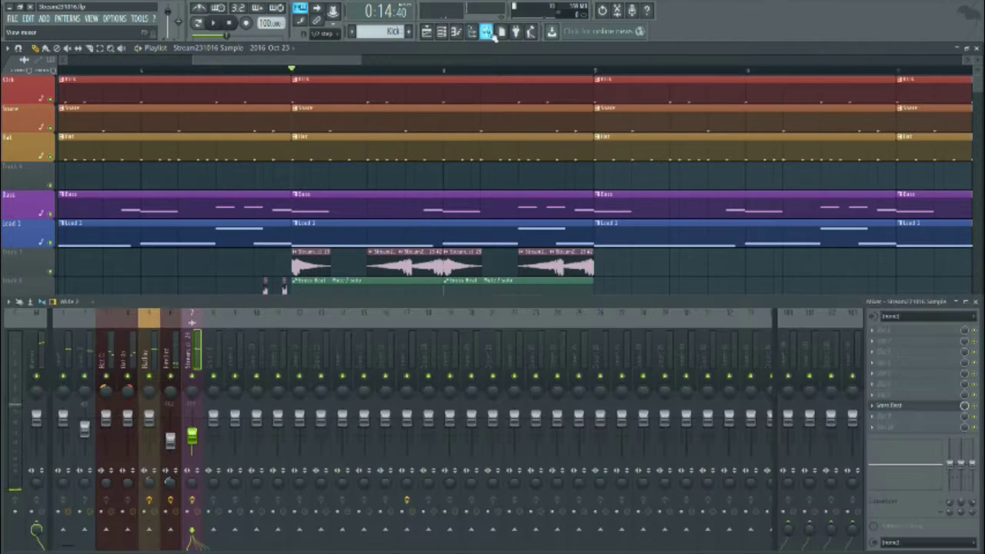
click(904, 407)
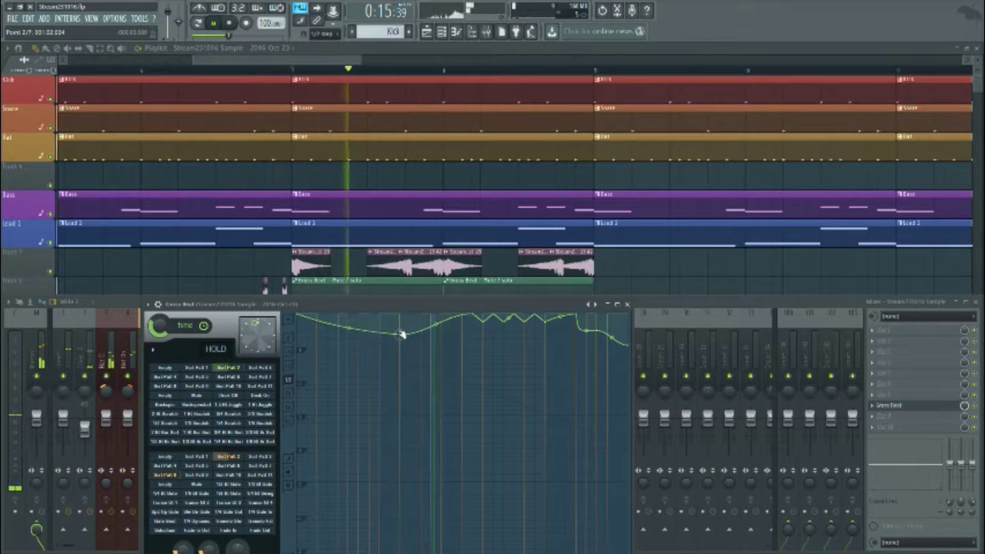
key(space)
key(space)
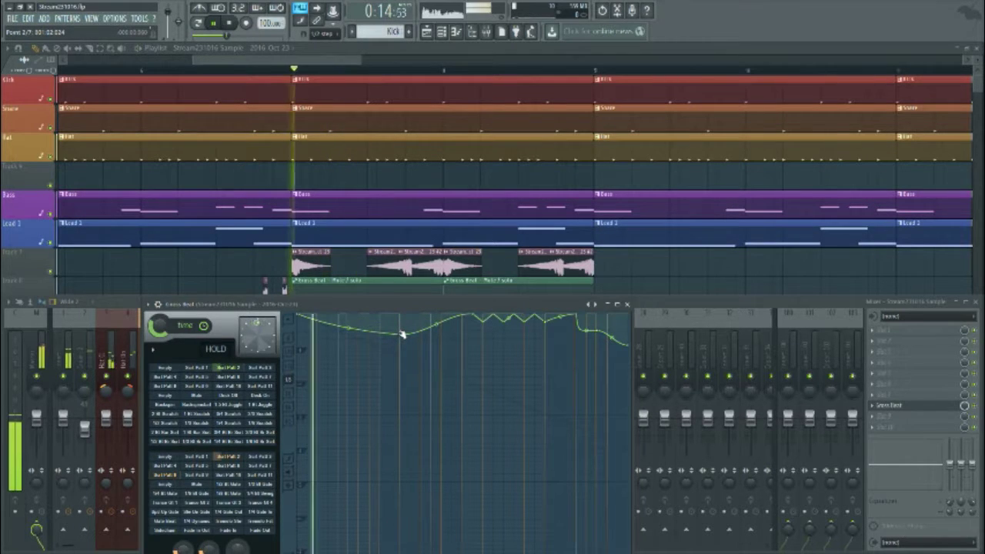
drag(402, 333, 444, 330)
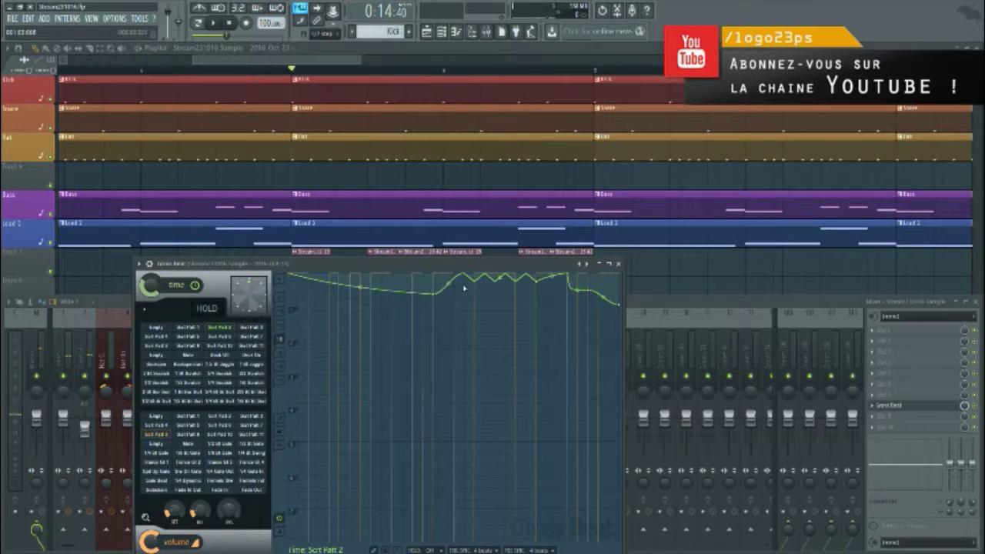
Step: Compare playback from bar 7 with Gross Beat's time mix turned fully down and with it restored
drag(202, 267, 264, 306)
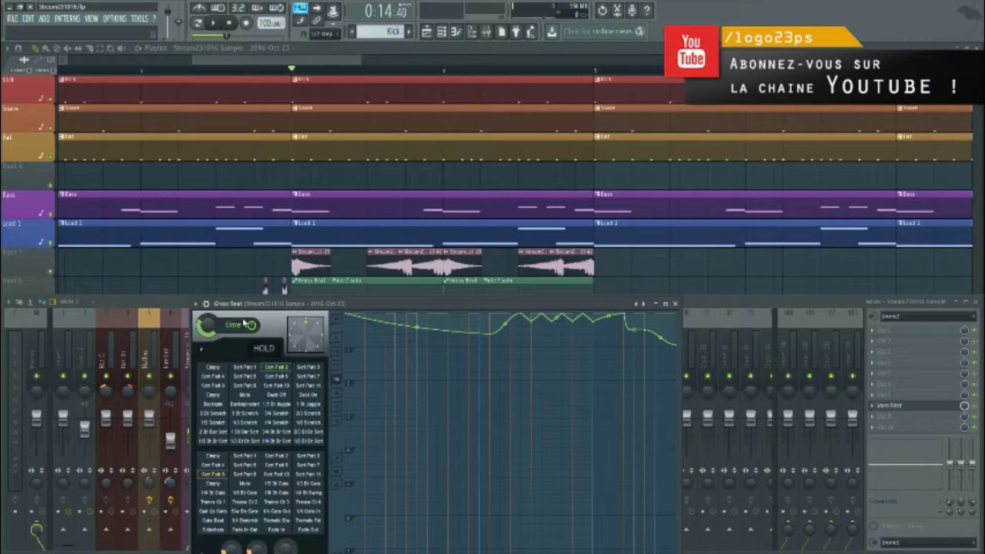
right_click(208, 331)
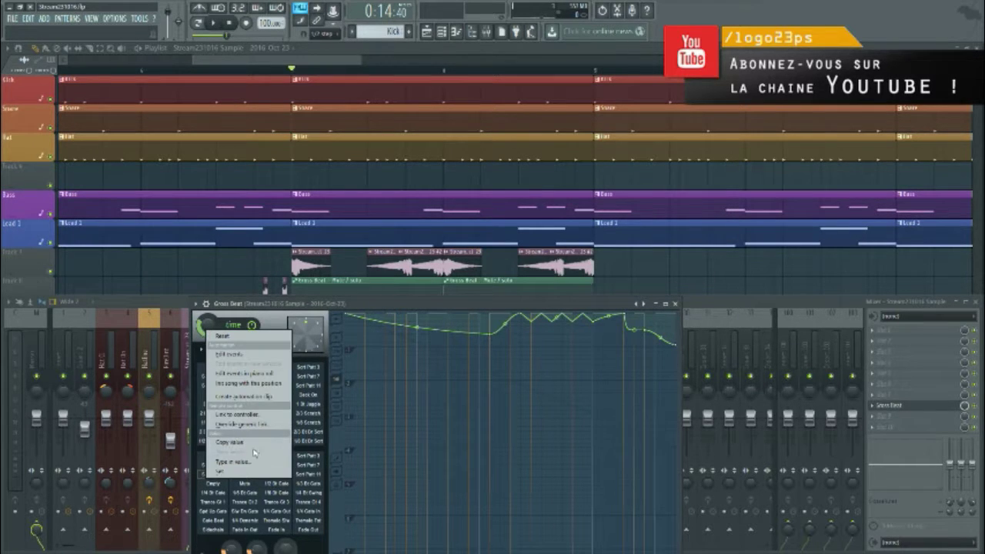
click(256, 444)
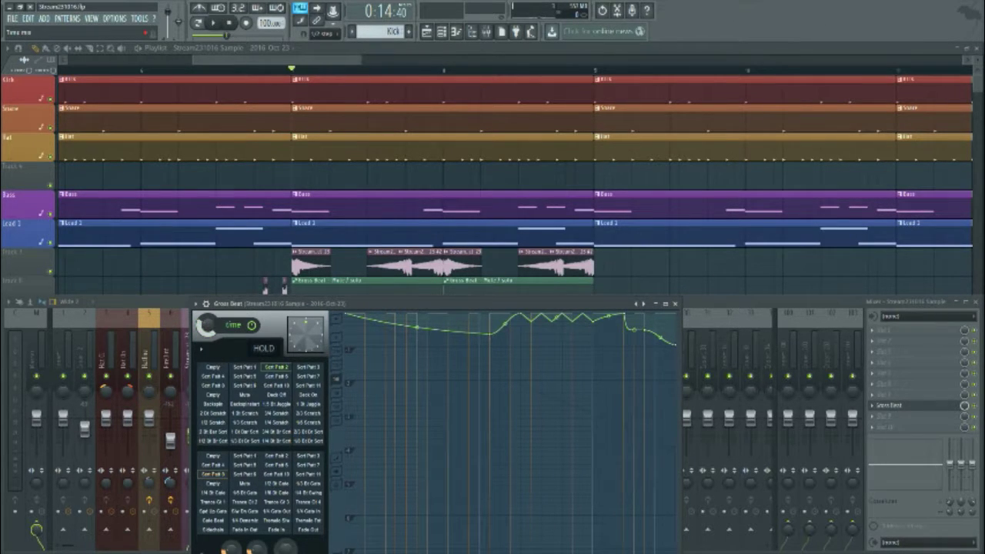
key(space)
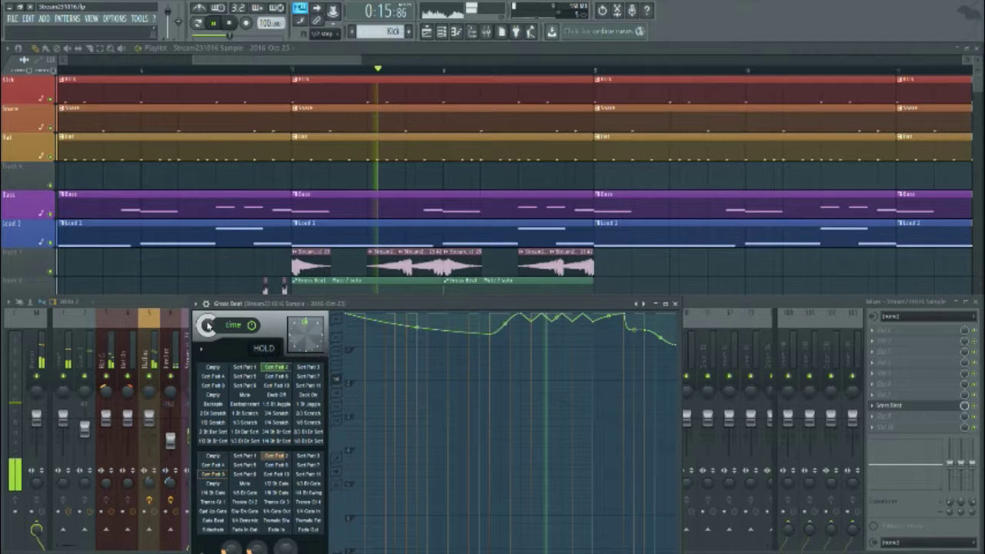
key(space)
right_click(208, 326)
click(254, 445)
key(space)
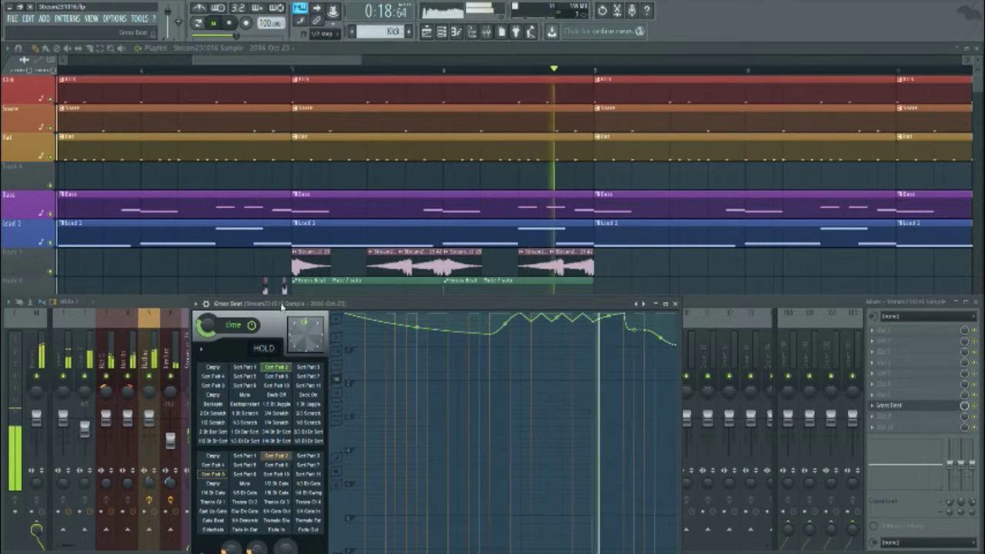
Step: Review Gross Beat's Scrt Patt 8 volume envelope, return to the playlist and play from bar 7
drag(277, 303, 216, 213)
key(space)
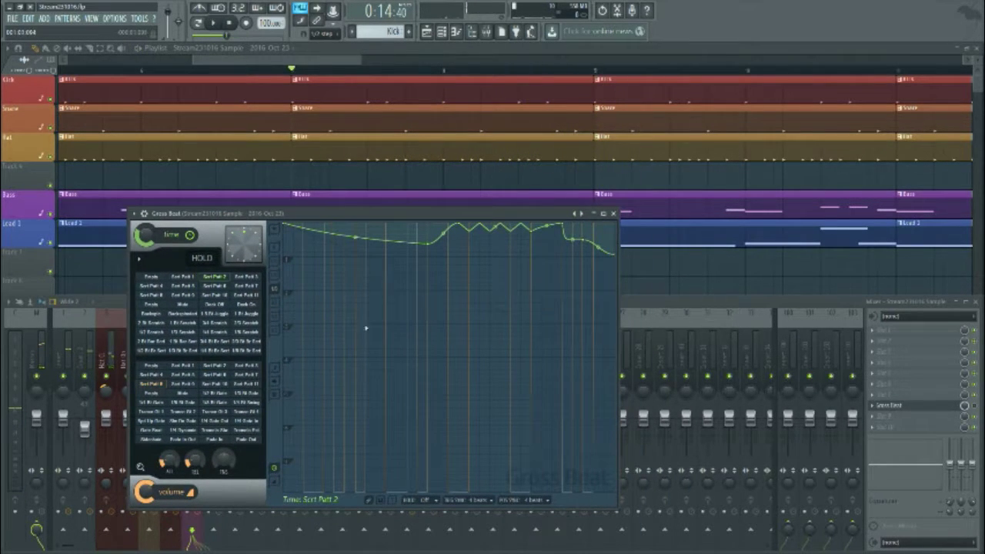
click(158, 384)
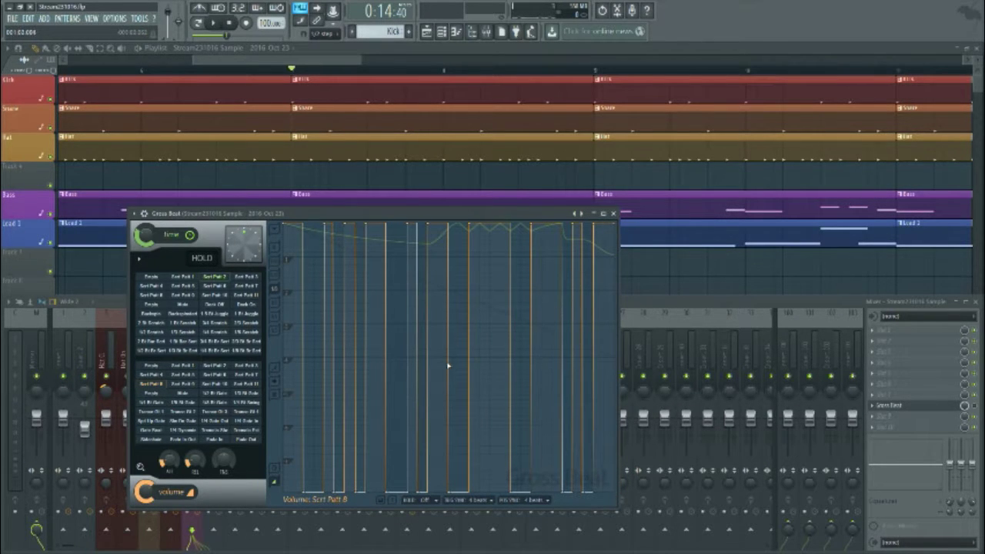
click(472, 49)
key(space)
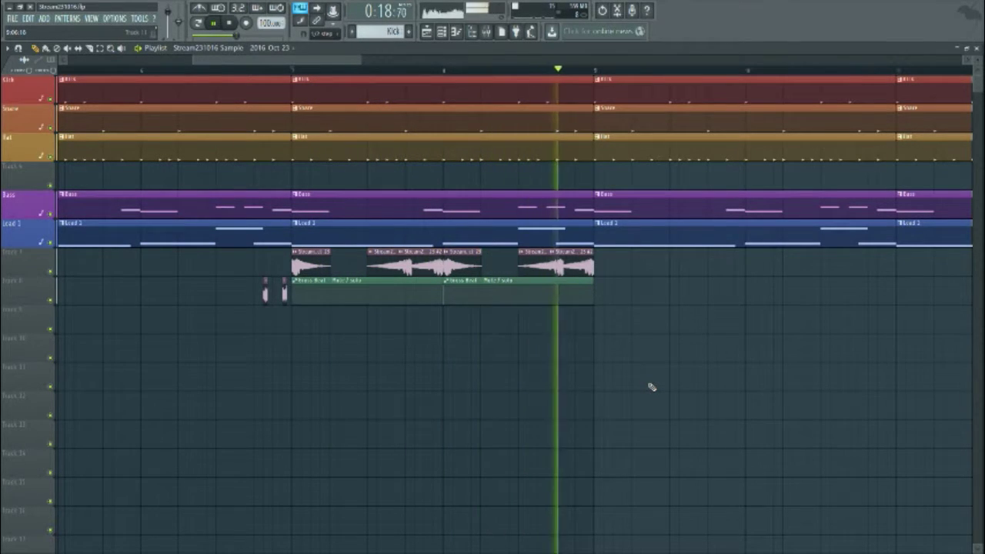
Step: Copy the two short chops just before bar 7 on Track 8 to the middle of bar 9
scroll(644, 336, down, 2)
scroll(645, 334, down, 1)
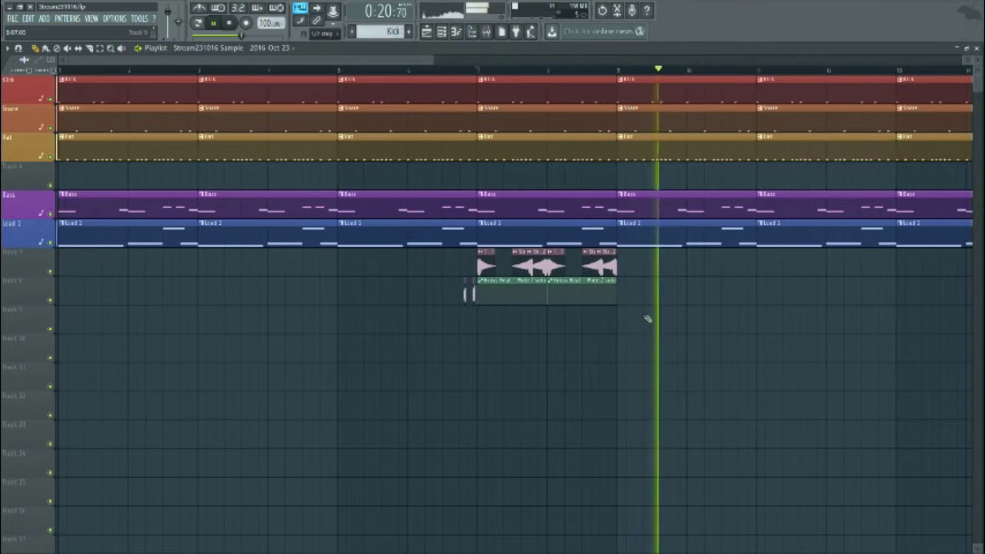
key(space)
drag(374, 70, 489, 69)
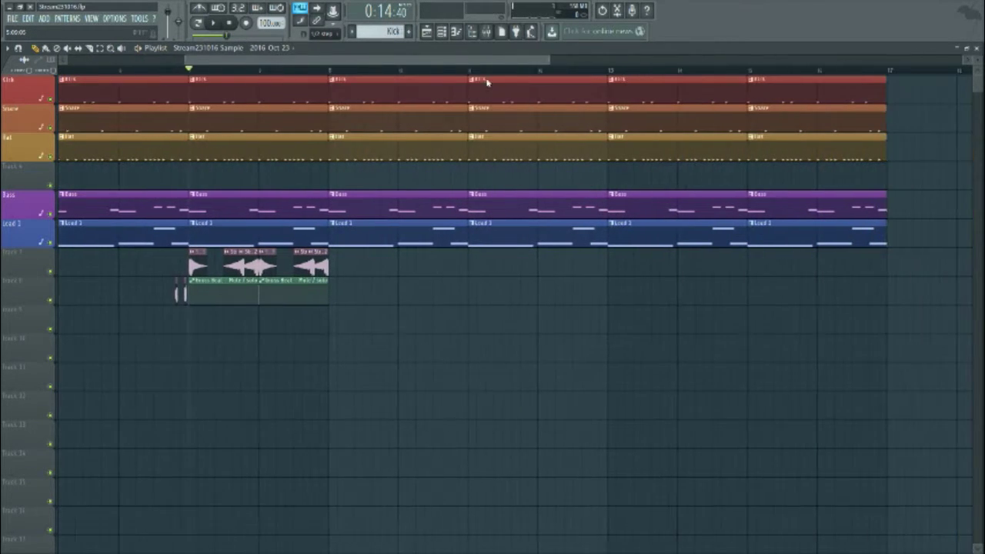
key(space)
drag(162, 287, 184, 303)
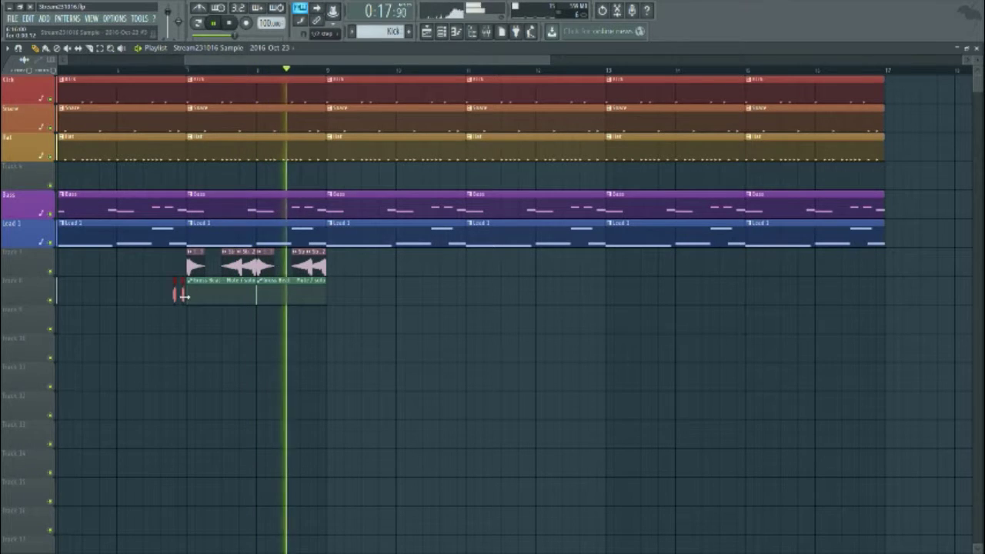
key(space)
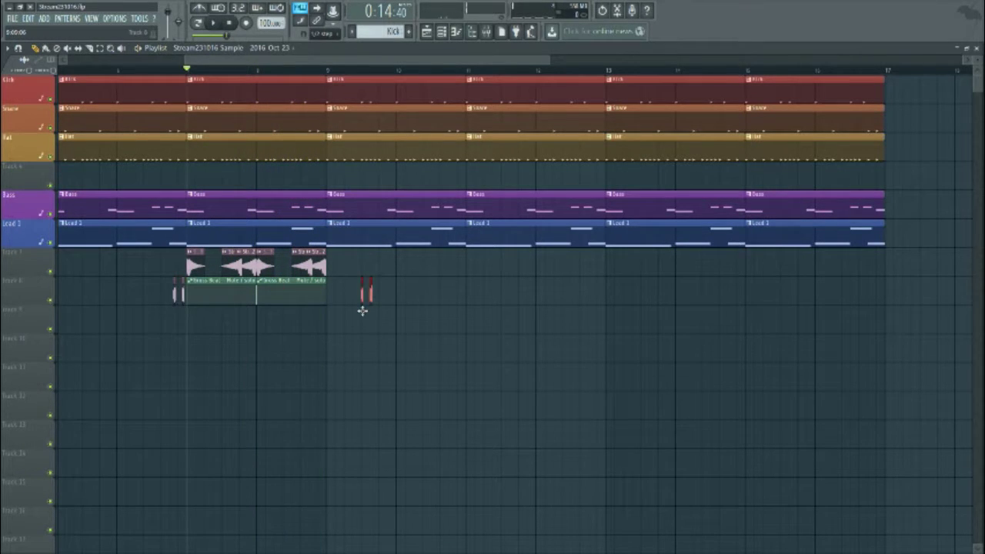
Step: Place a copy of the original sample on Track 7 at the start of bar 9 and preview it
scroll(335, 266, up, 2)
click(337, 265)
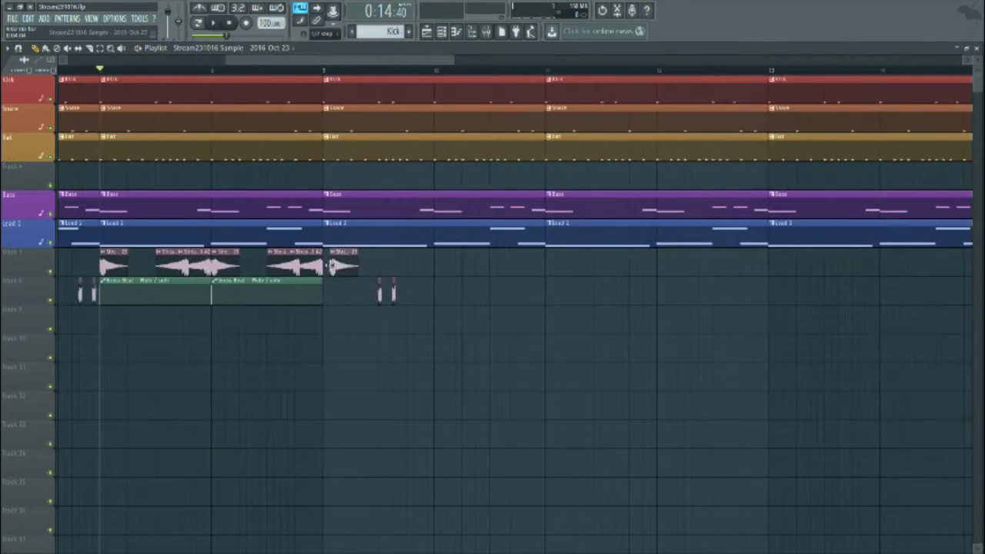
key(space)
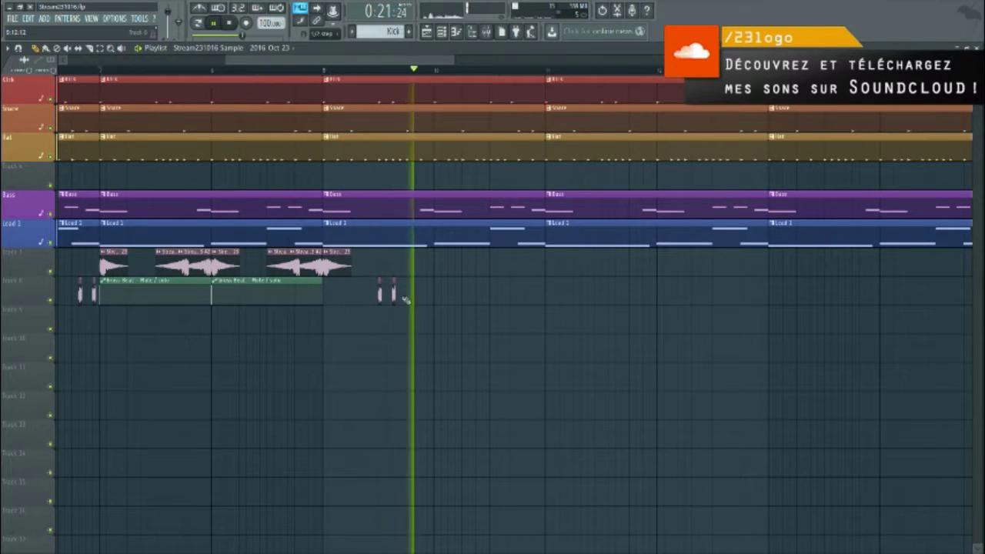
key(space)
Step: Shift the two chops in bar 9 of Track 8 slightly earlier and add two more copies before bar 10
scroll(381, 300, up, 2)
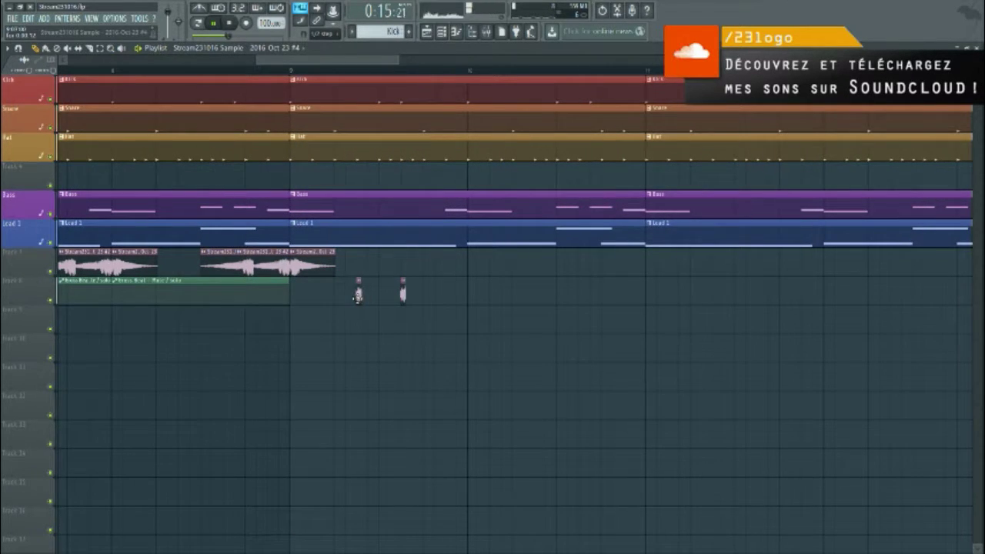
drag(402, 293, 392, 294)
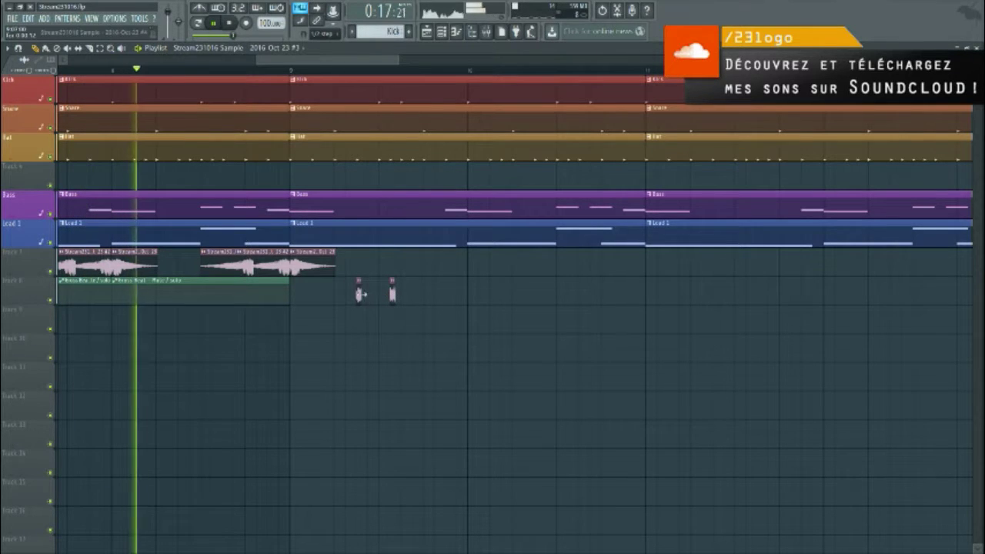
click(447, 294)
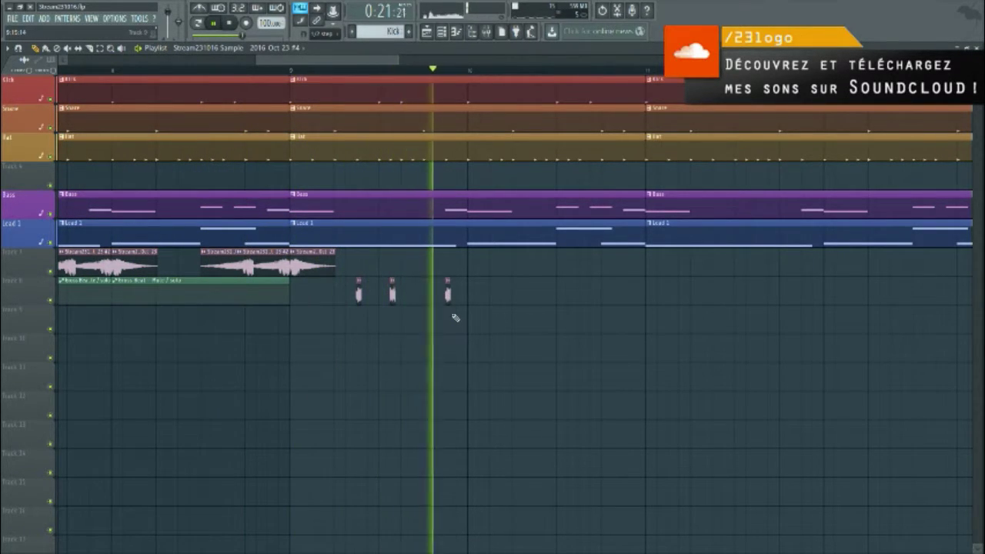
click(414, 293)
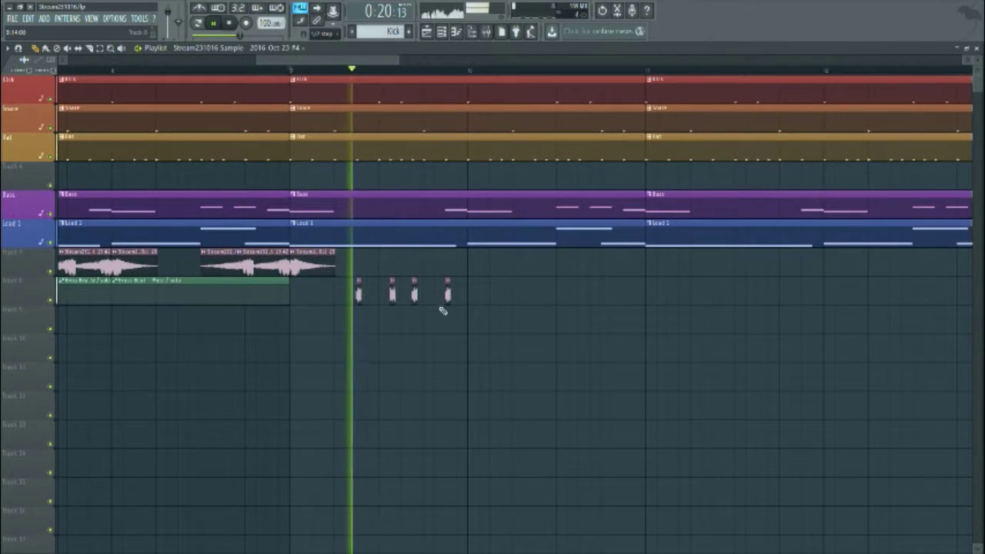
Step: Add a fifth chop between the last two, preview from bar 9 and move all five chops up to Track 7
key(space)
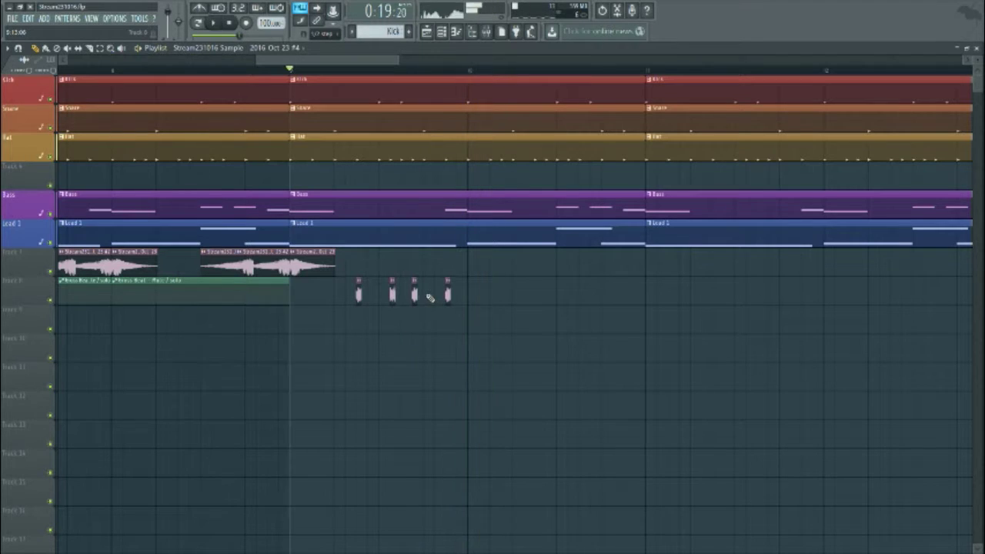
click(425, 294)
key(space)
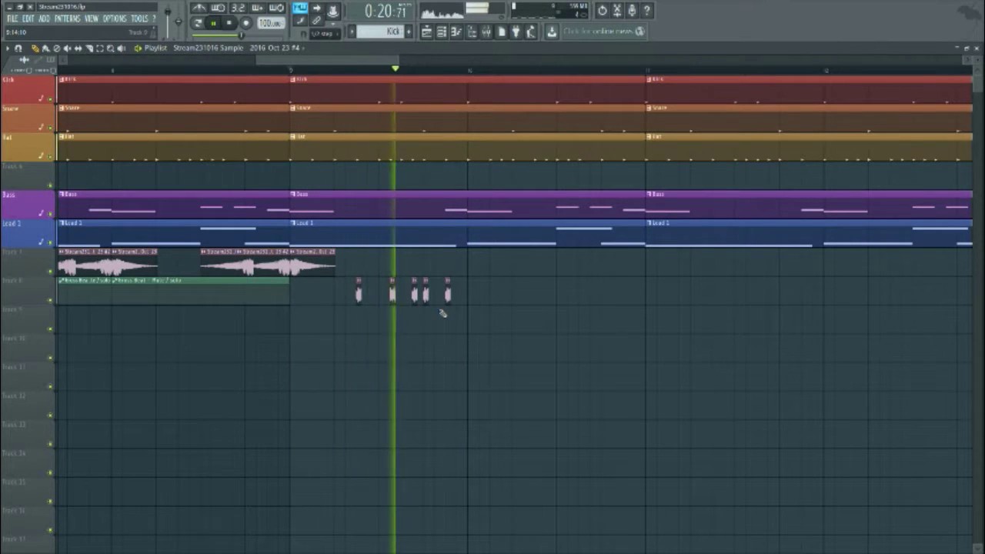
key(space)
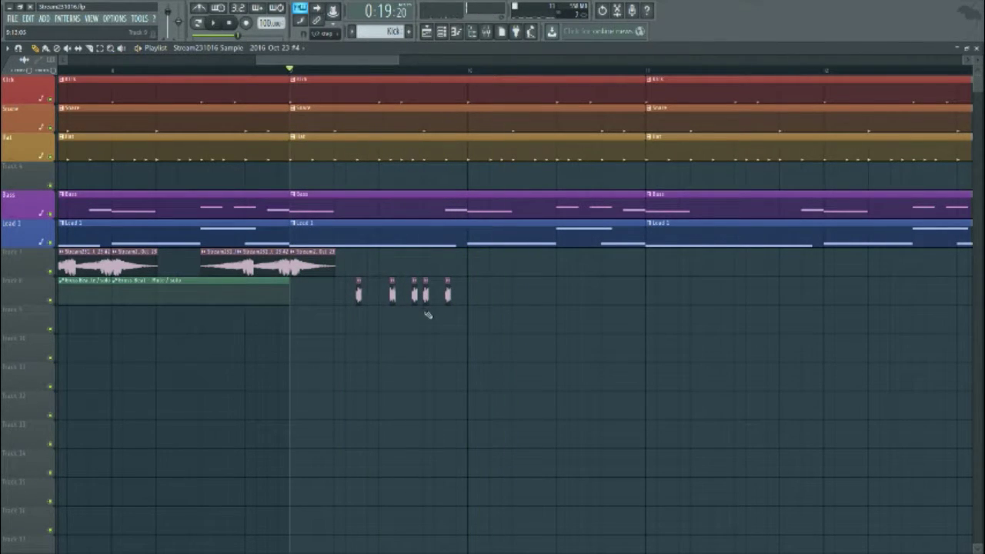
drag(472, 304, 357, 275)
key(shift+Up)
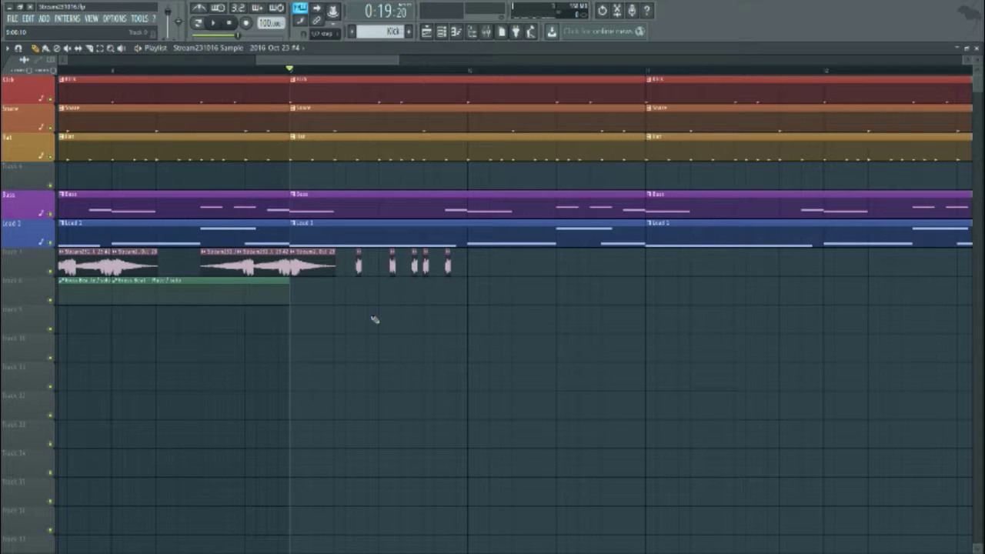
Step: Make the bar 9 sample on Track 7 unique, raise its time-stretching pitch and preview it from bar 9
double_click(297, 261)
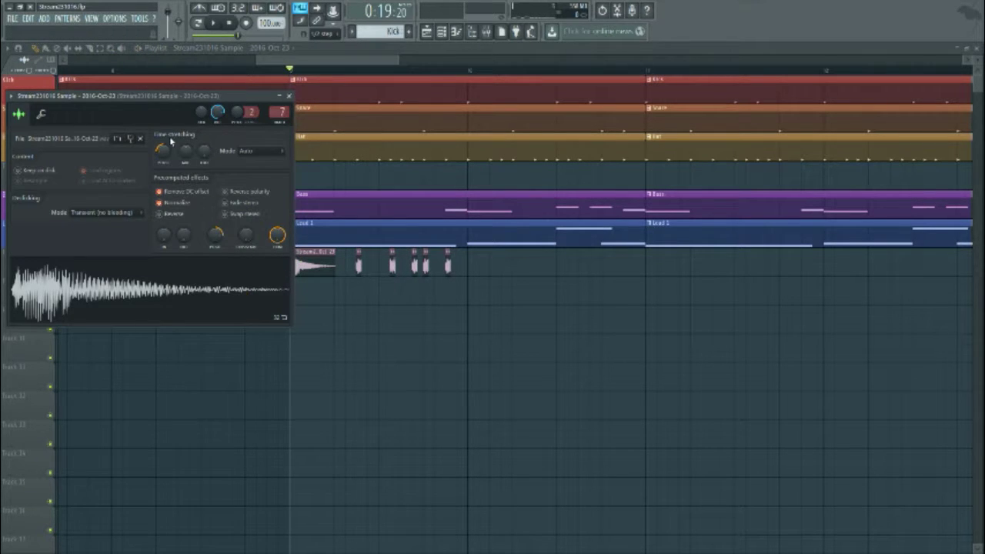
click(288, 97)
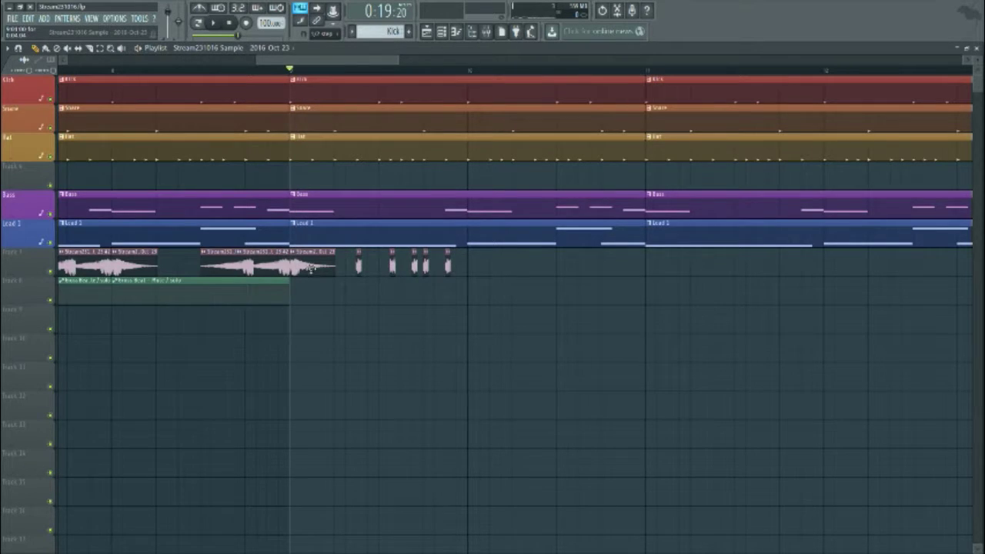
scroll(312, 267, down, 3)
scroll(346, 290, up, 3)
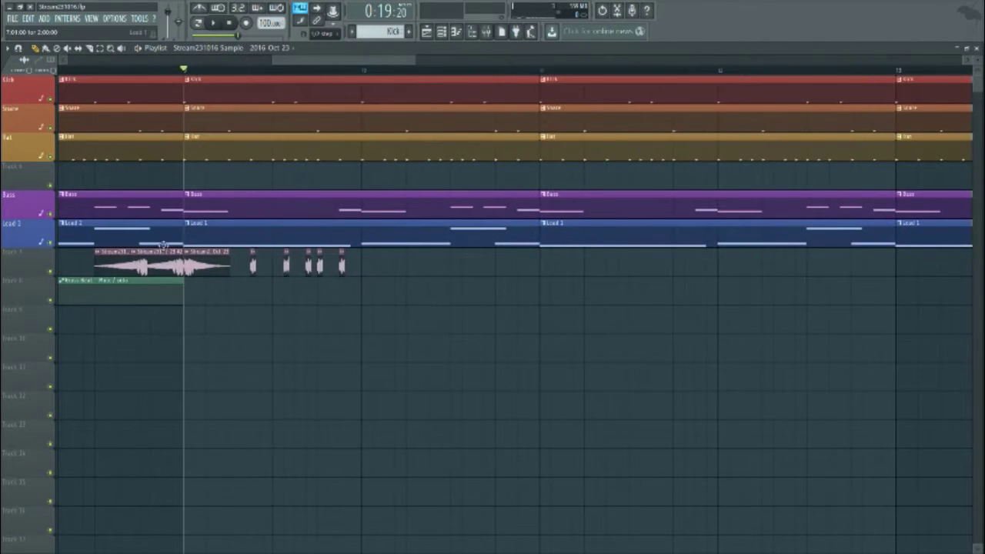
click(188, 254)
click(209, 331)
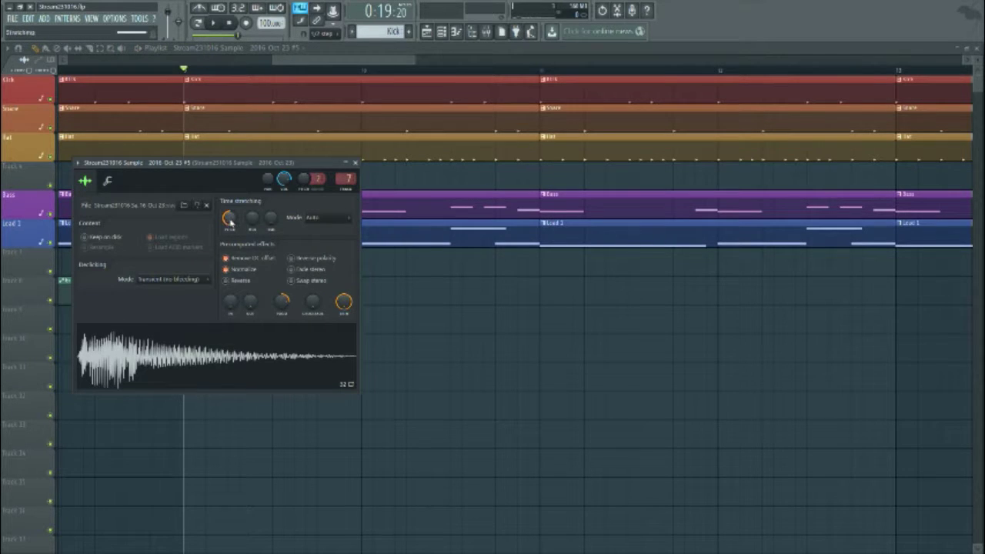
key(space)
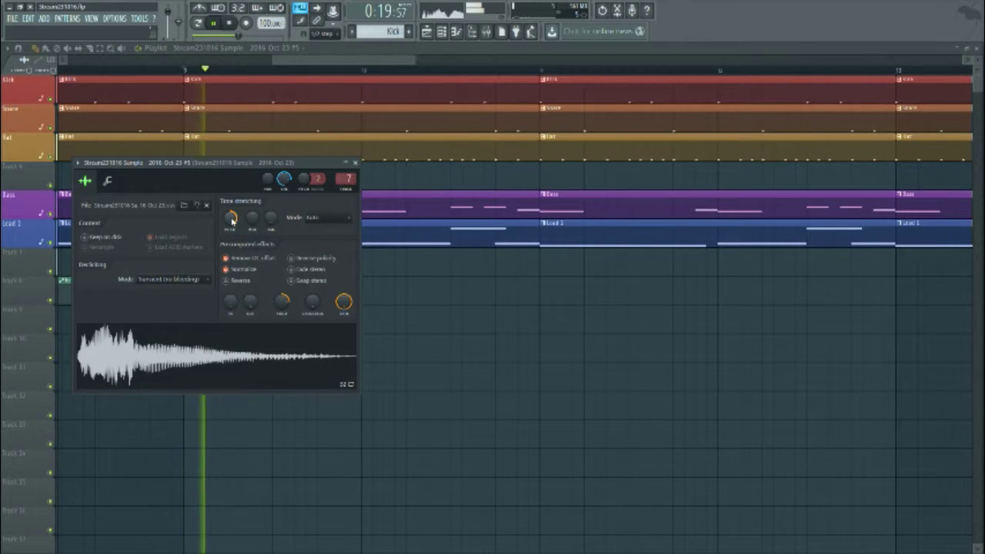
Step: Lower the bar 9 sample's time-stretching pitch below its original pitch and preview it from bar 9
drag(232, 220, 232, 204)
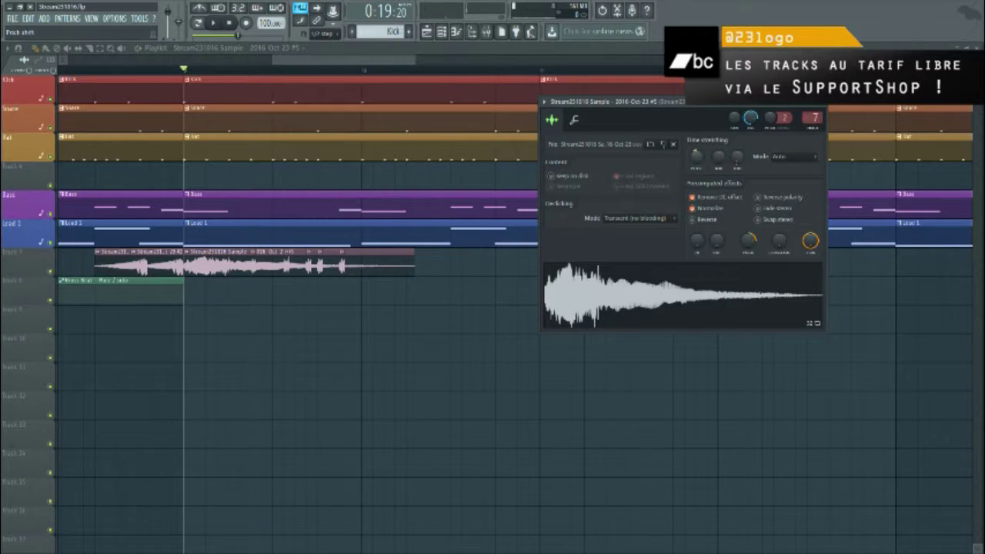
drag(696, 157, 696, 188)
key(space)
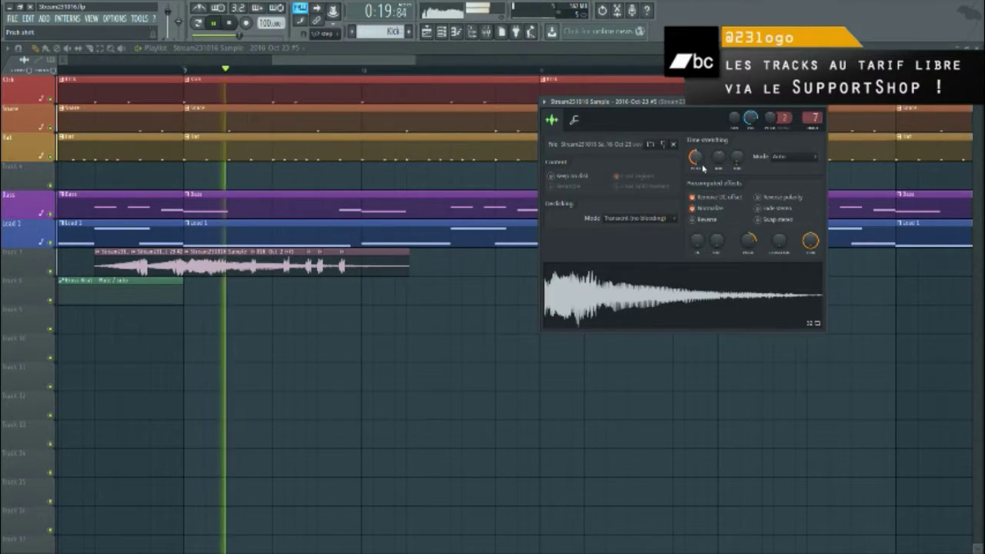
key(space)
key(space)
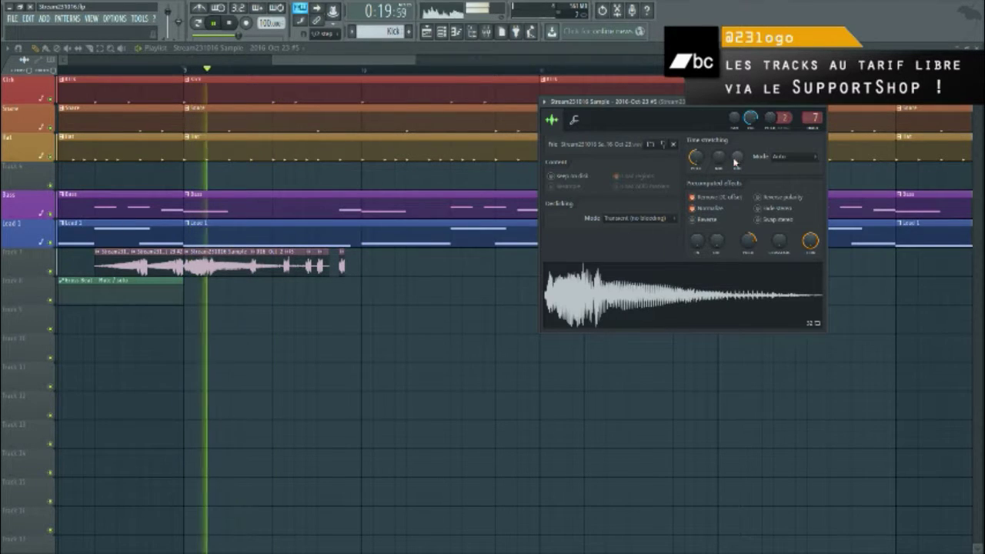
Step: Raise the bar 9 sample's time-stretching multiplier slightly and preview it from bar 9
mouse_move(718, 159)
mouse_down()
mouse_move(718, 146)
mouse_move(738, 179)
mouse_move(718, 145)
mouse_move(721, 152)
mouse_up()
key(space)
key(space)
key(space)
key(space)
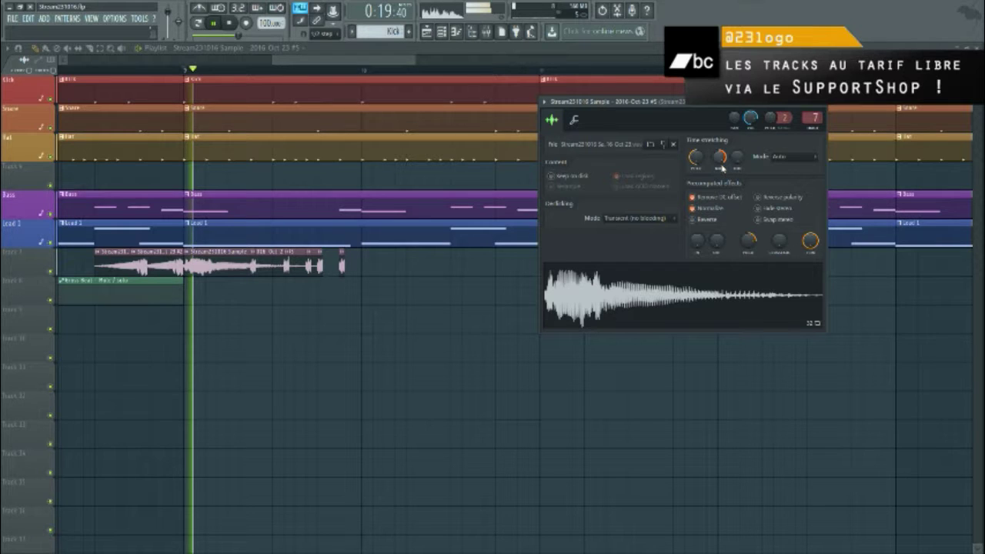
key(space)
key(space)
Step: Turn the bar 9 sample's Pogo effect down below centre and preview it several times from bar 9
drag(750, 239, 749, 267)
key(space)
key(space)
key(space)
key(space)
key(space)
key(space)
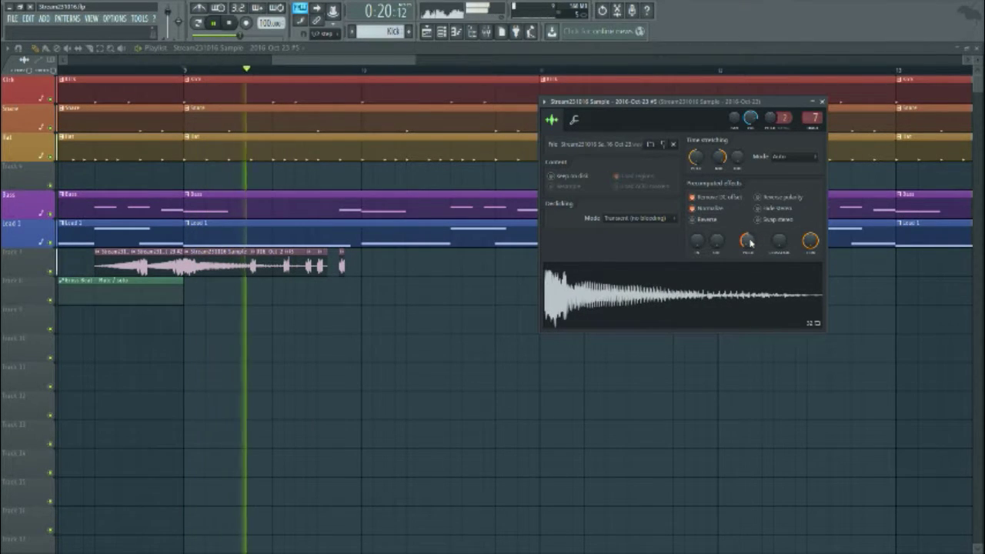
key(space)
key(space)
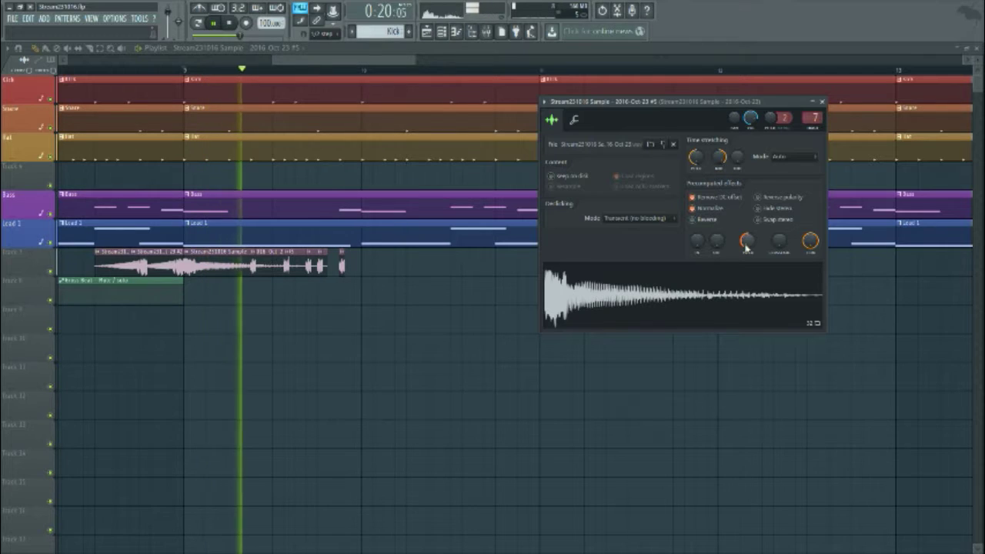
key(space)
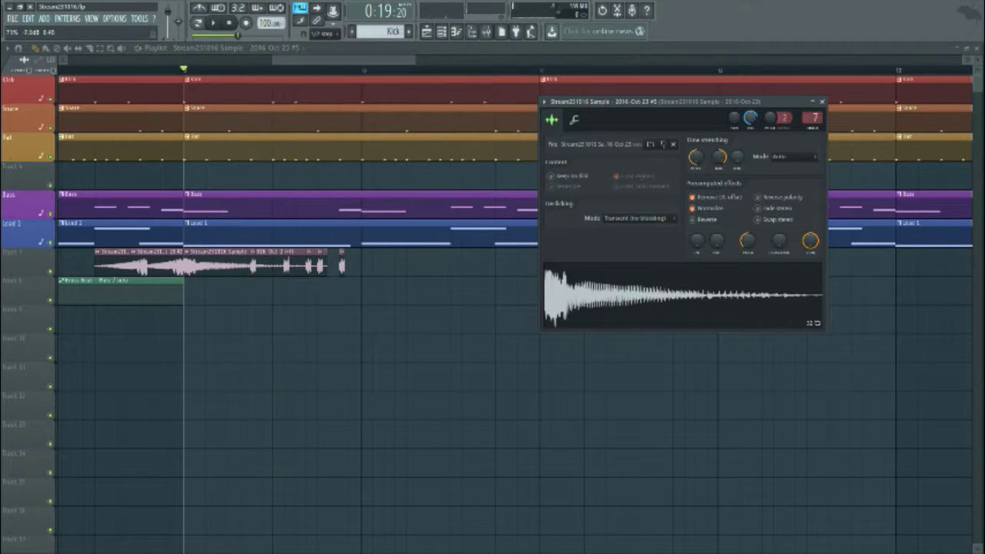
key(space)
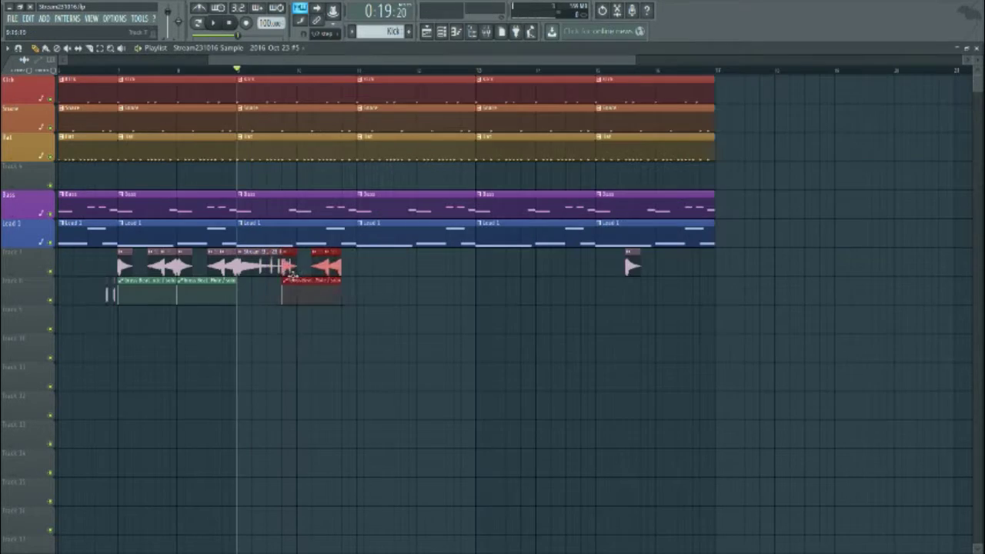
Step: Shift the selected copies of the samples and Gross Beat automation to start at bar 10 and preview them
drag(290, 274, 305, 274)
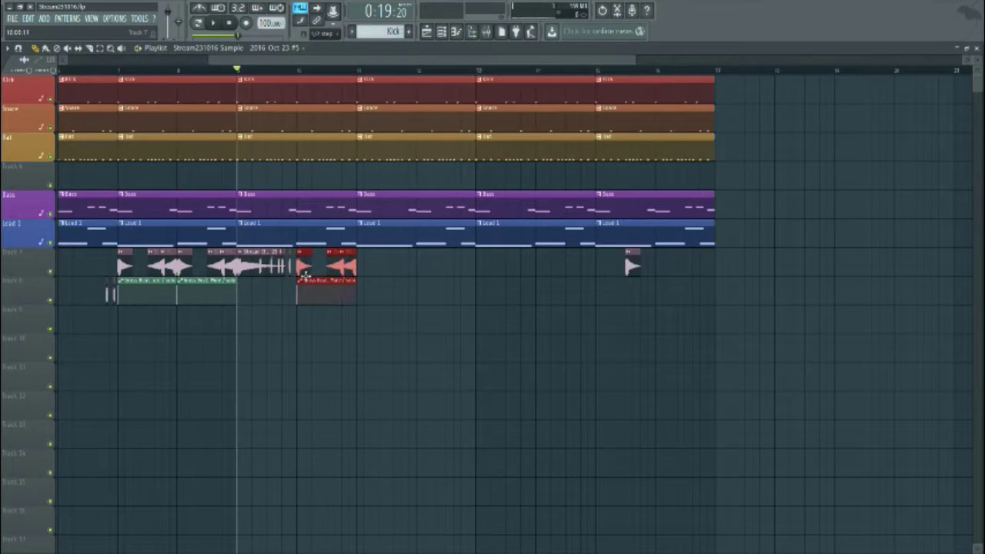
scroll(305, 275, up, 4)
key(space)
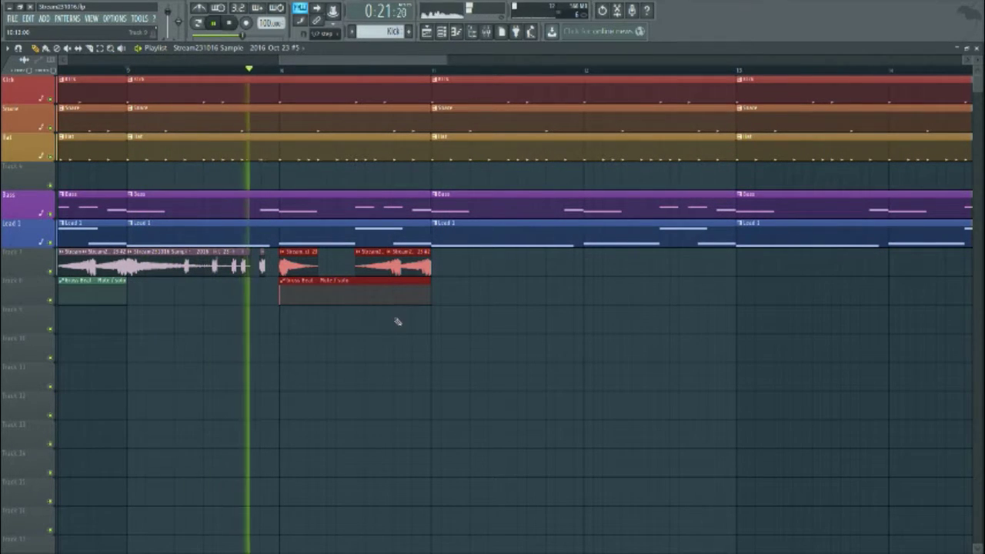
scroll(400, 317, down, 1)
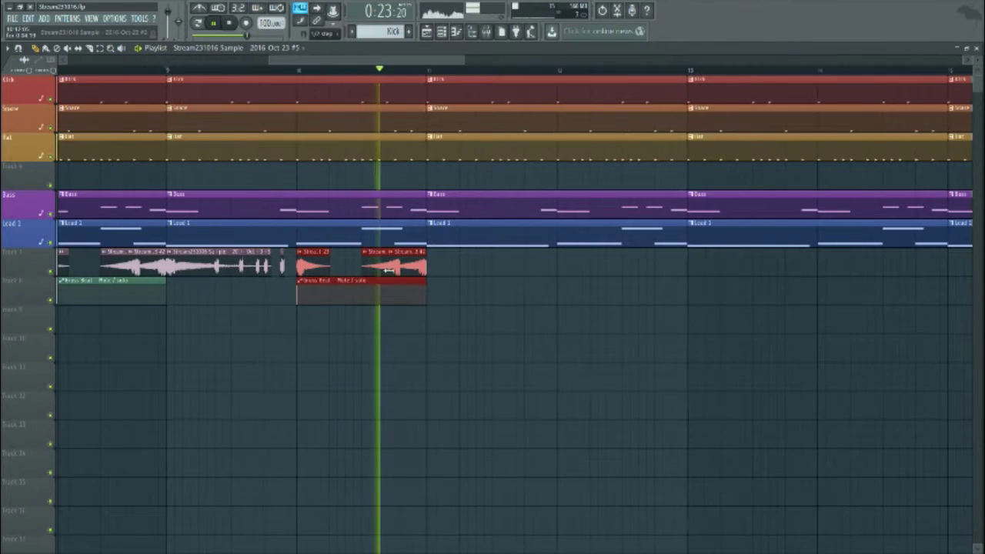
key(space)
Step: Replace the last two copied samples in bar 10 with one reversed sample at mid-bar and preview from bar 10
right_click(392, 274)
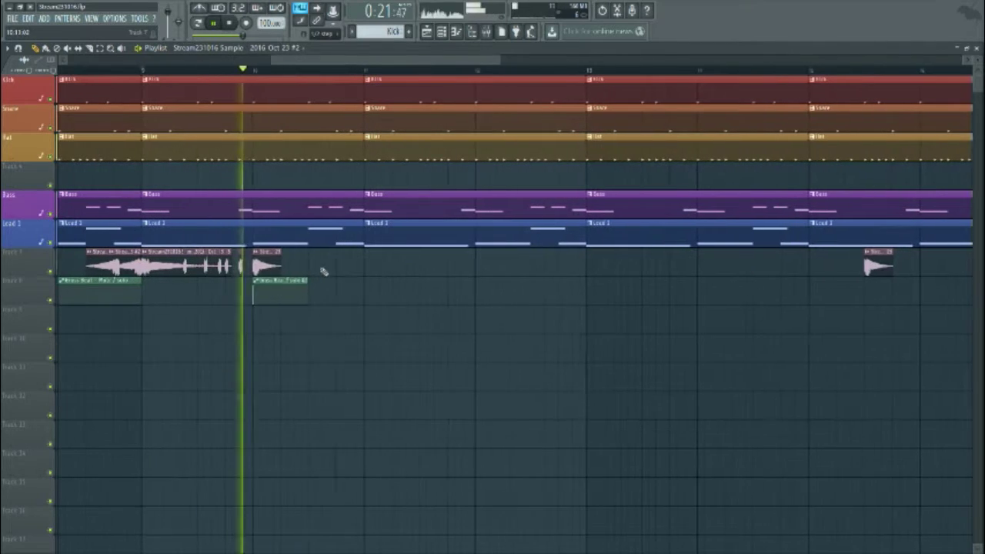
click(324, 272)
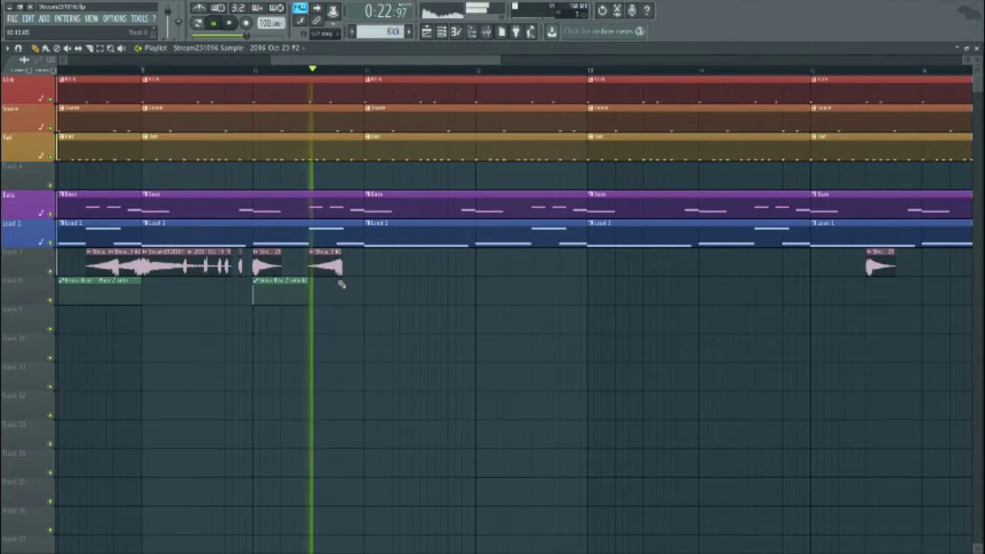
key(space)
click(256, 73)
key(space)
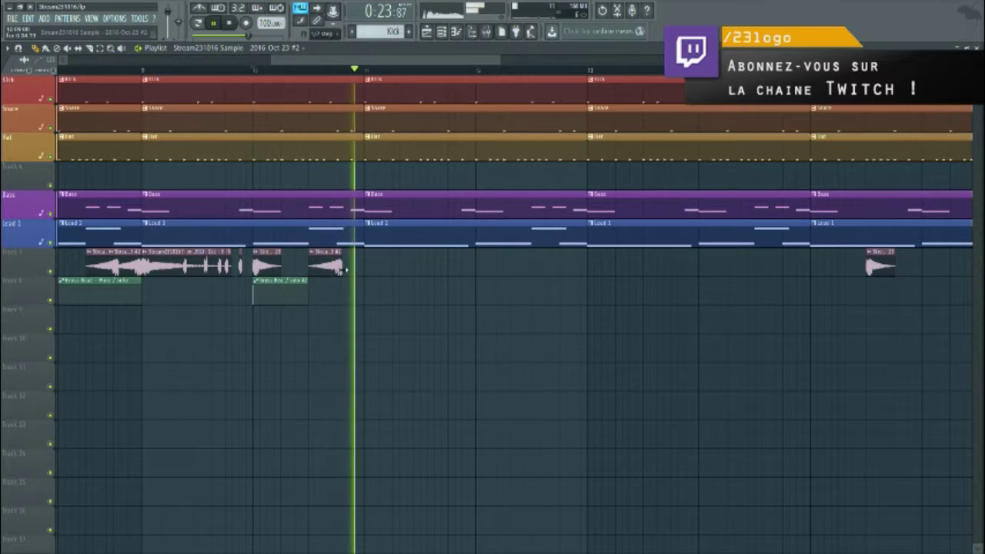
key(space)
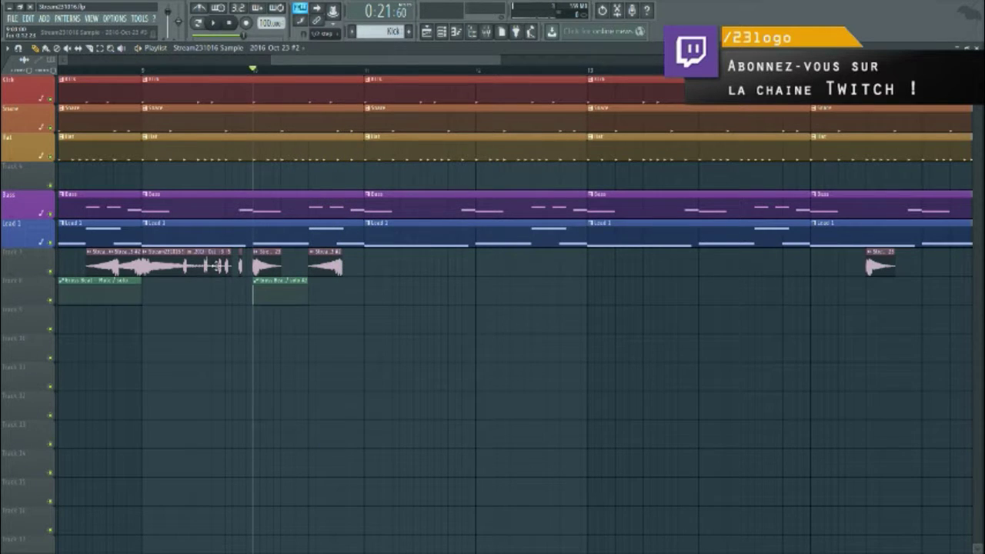
Step: Add short chops after the reversed sample in bar 10 and duplicate the Track 7 and 8 section from bar 11 onward
scroll(294, 275, up, 2)
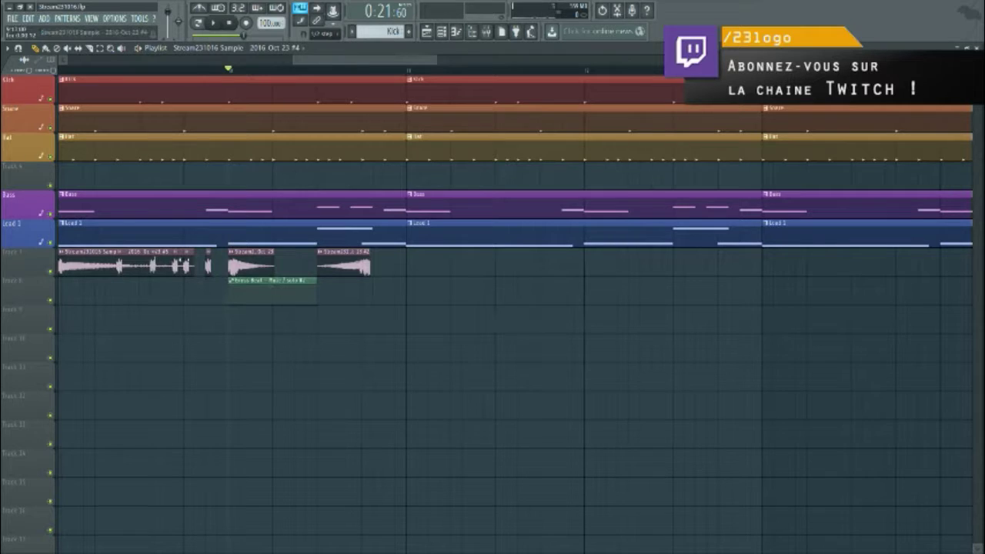
right_click(375, 266)
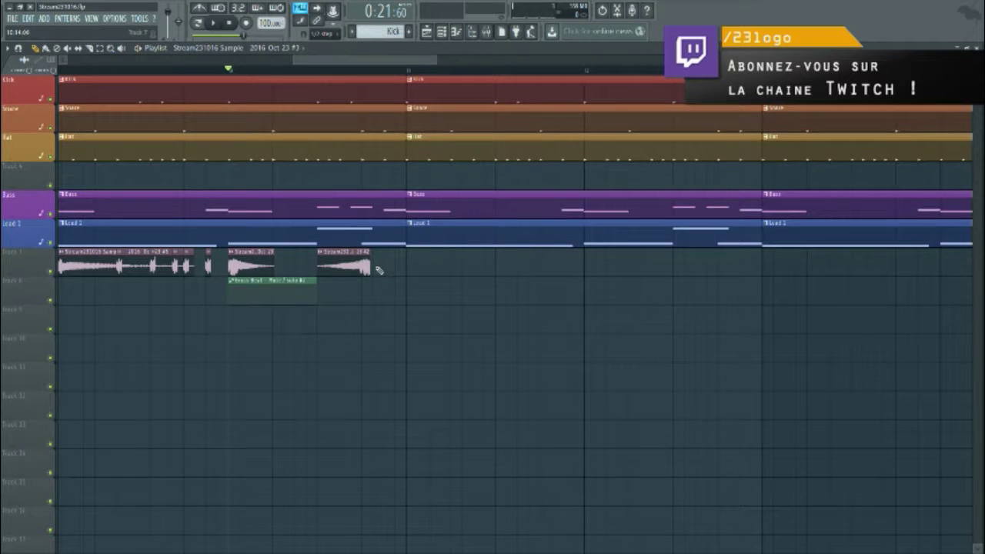
key(ctrl+z)
key(space)
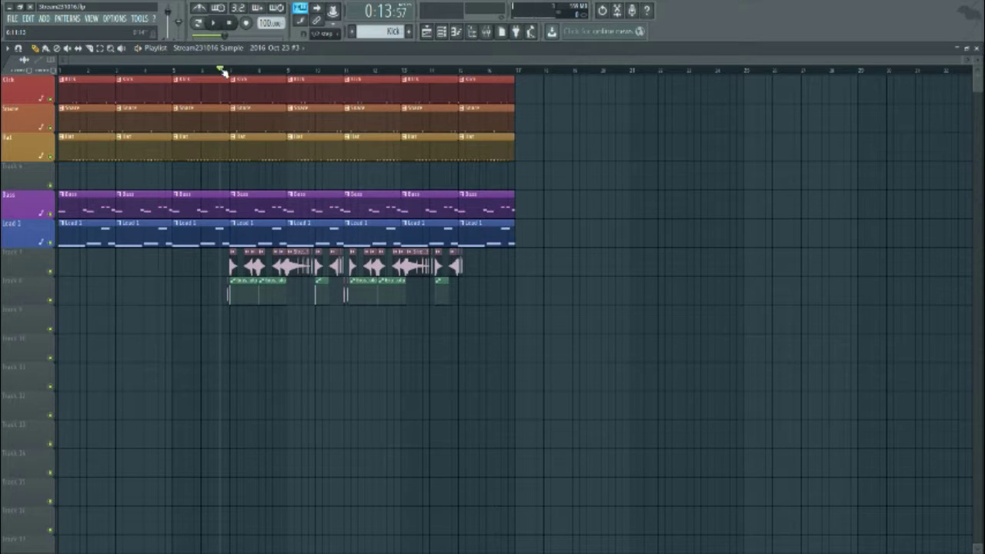
Step: Play the arrangement from just before bar 7 and again from bar 5 to check the original and duplicated sections
key(space)
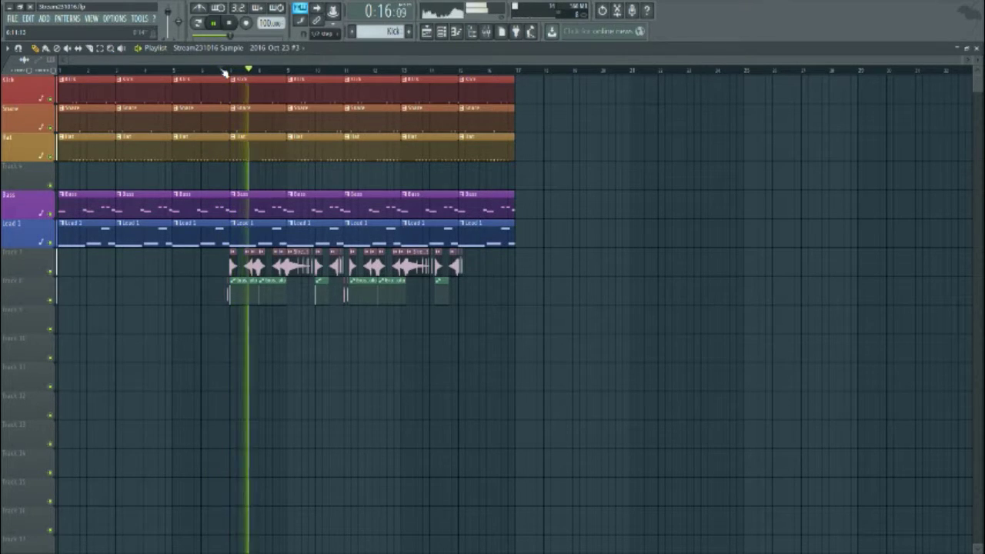
scroll(224, 71, up, 2)
key(space)
click(166, 71)
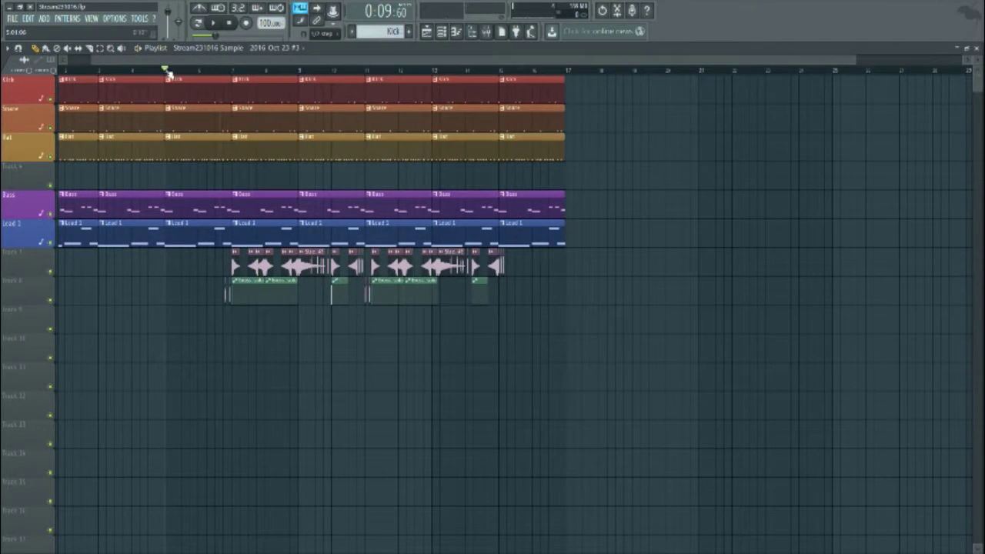
scroll(156, 68, up, 3)
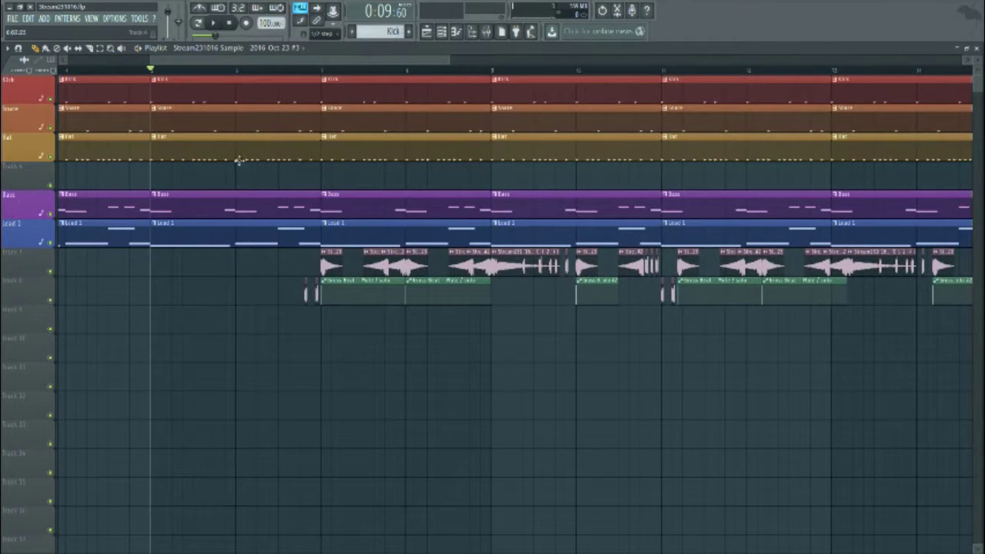
scroll(151, 68, up, 3)
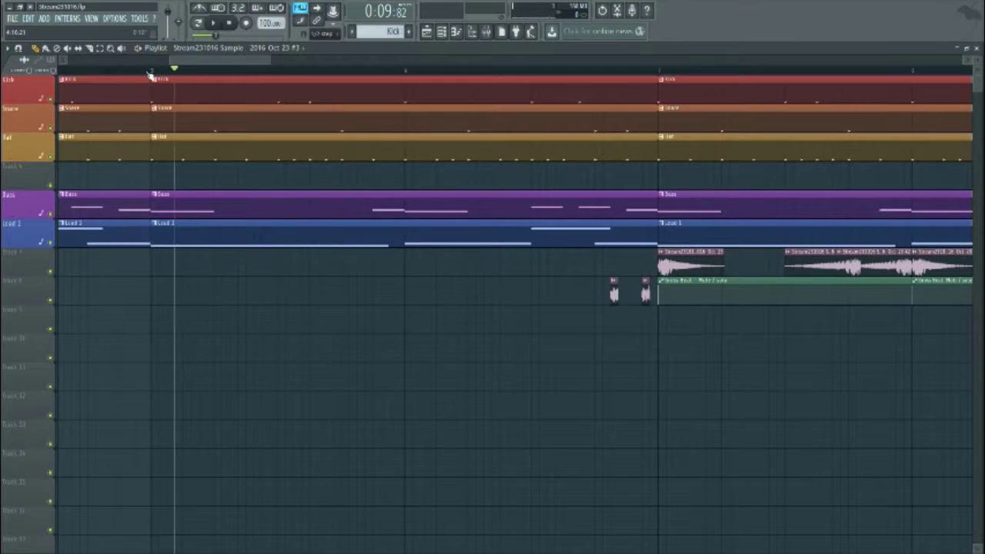
key(space)
scroll(274, 196, down, 3)
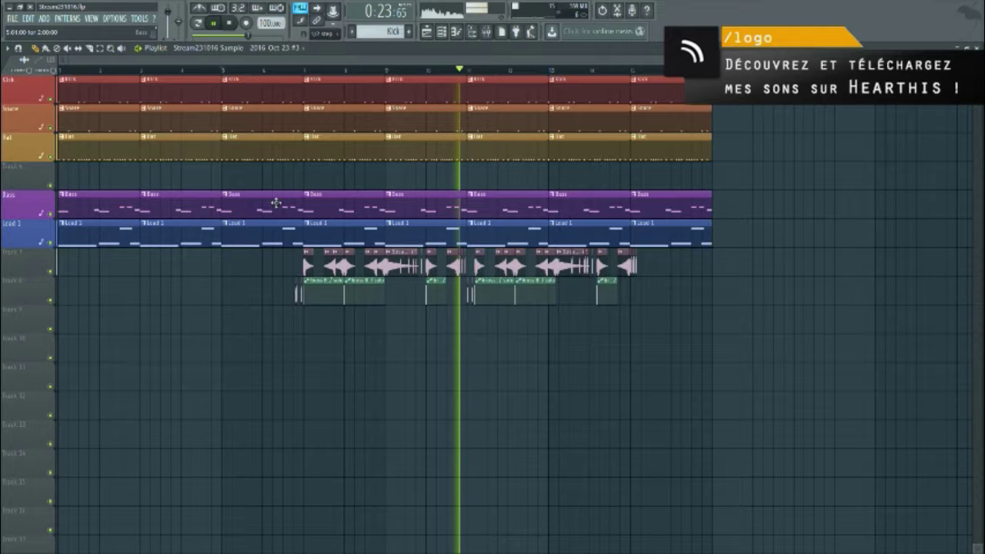
key(space)
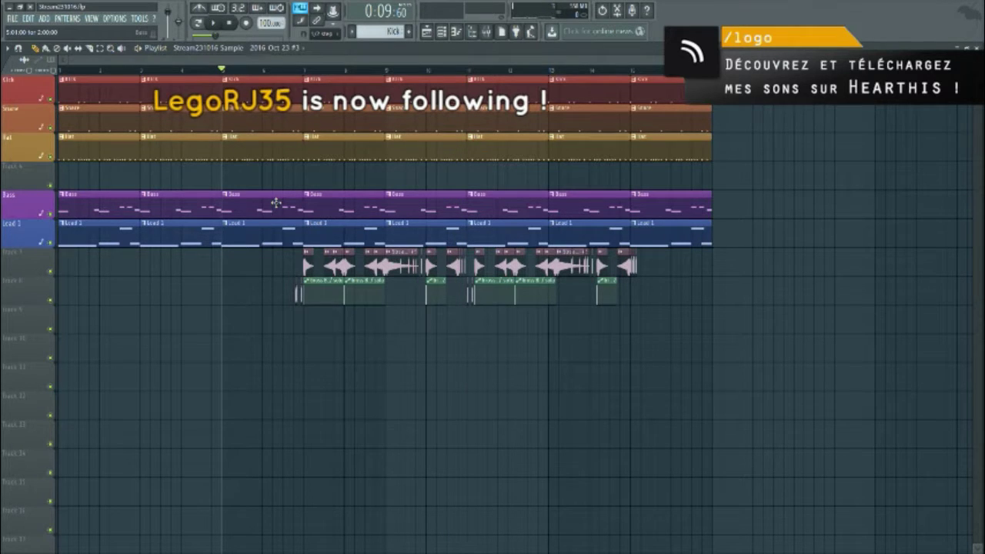
key(space)
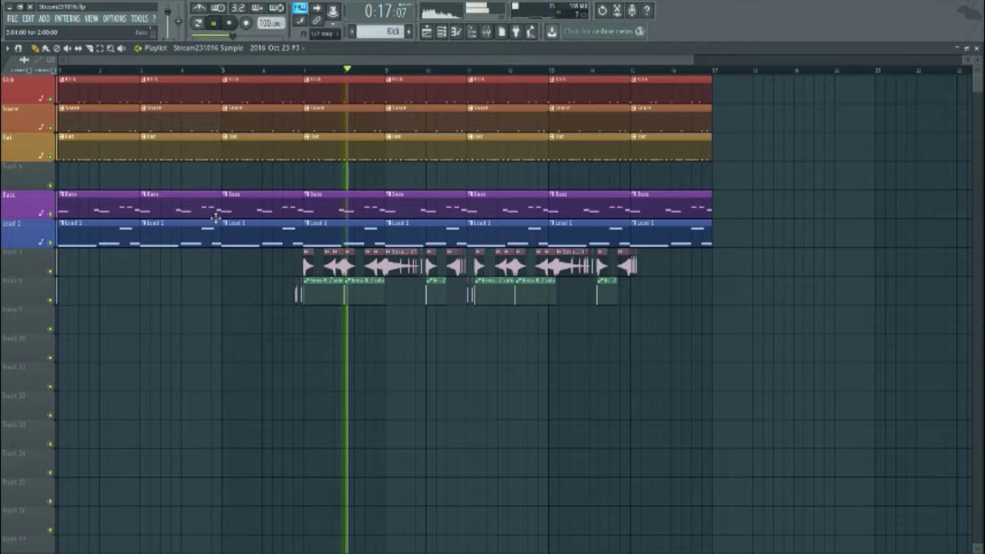
key(space)
Step: Set the playlist time selection to bars 7 to 15, remove the chops after bar 15 and play the selection
scroll(644, 261, up, 3)
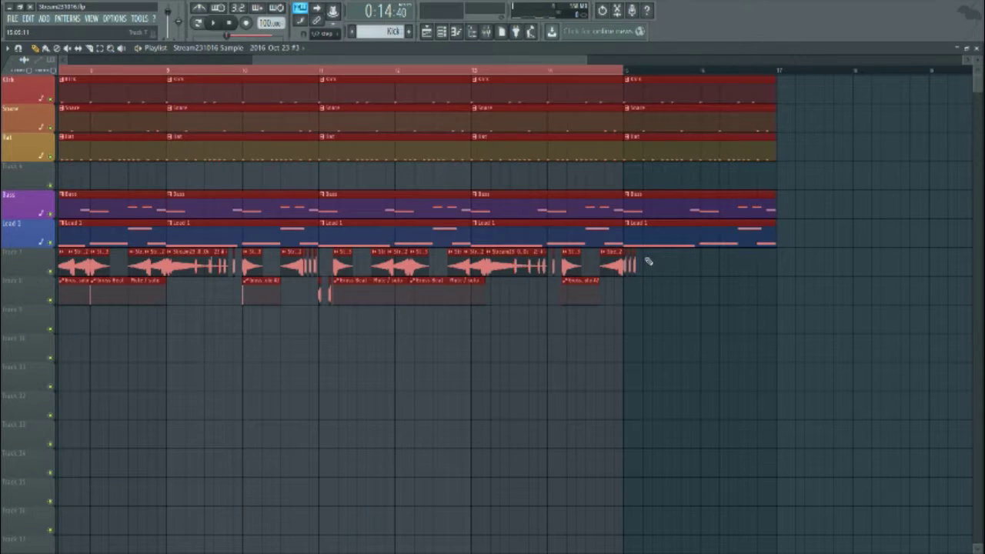
scroll(635, 261, down, 5)
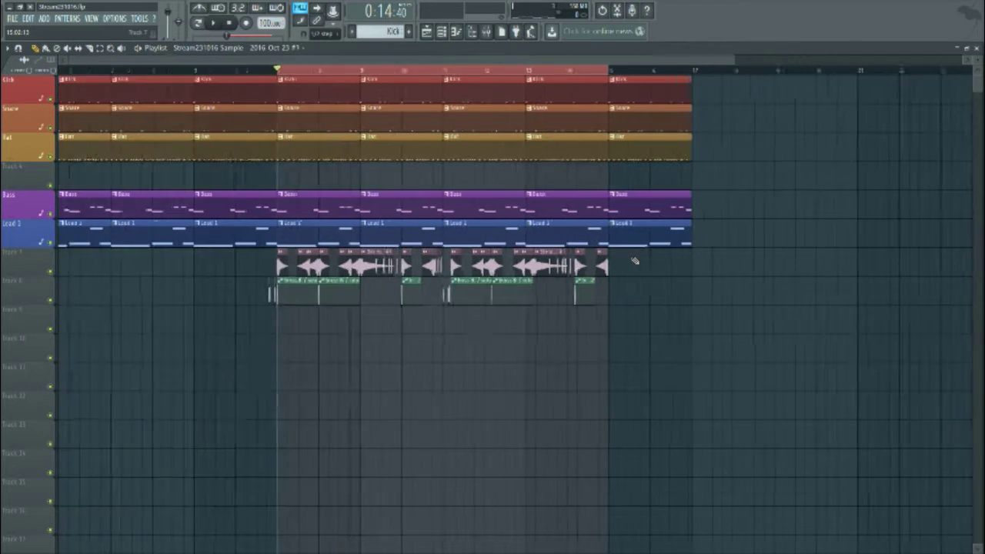
scroll(338, 280, up, 1)
scroll(267, 74, up, 3)
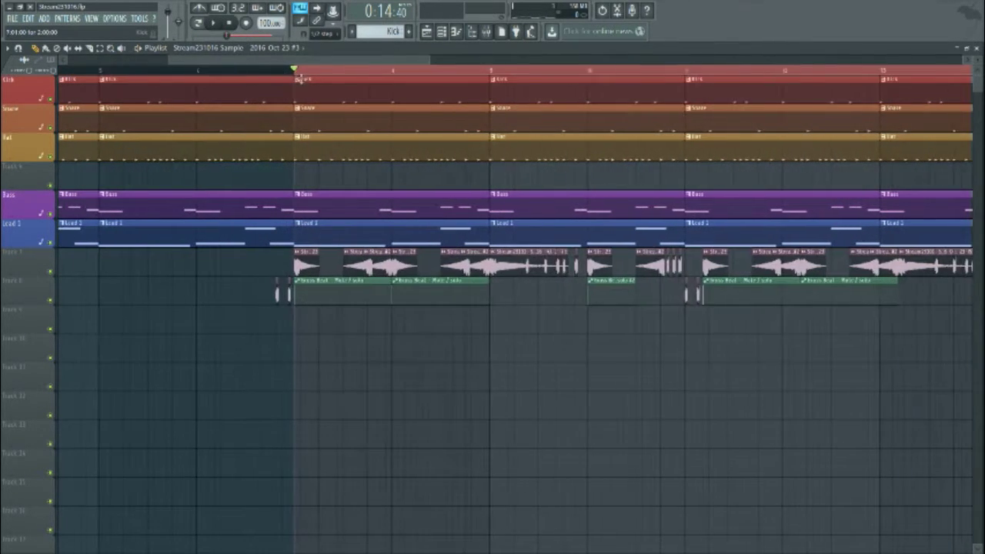
scroll(419, 76, down, 4)
key(space)
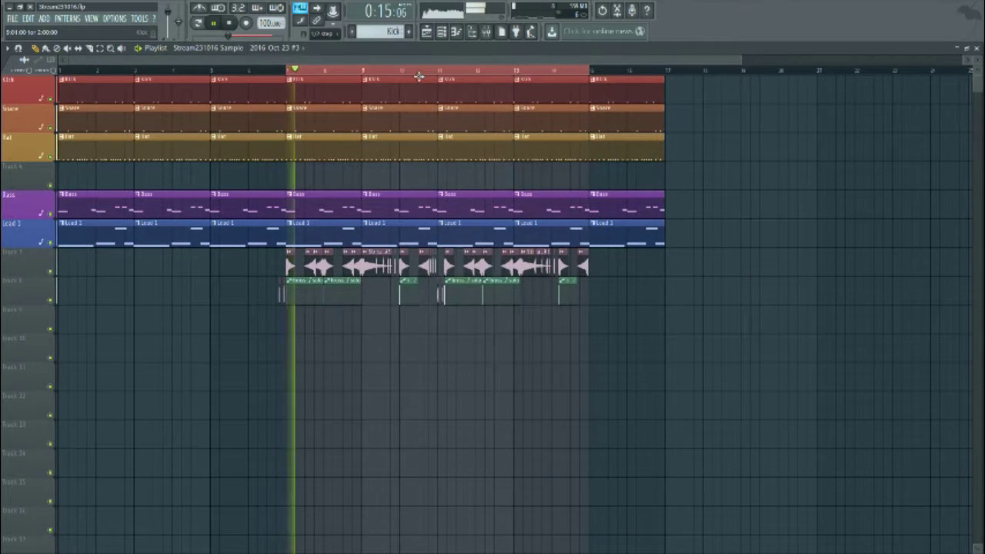
key(space)
Step: Open the mixer and move Gross Beat up to slot 4 of the sample's insert
key(F9)
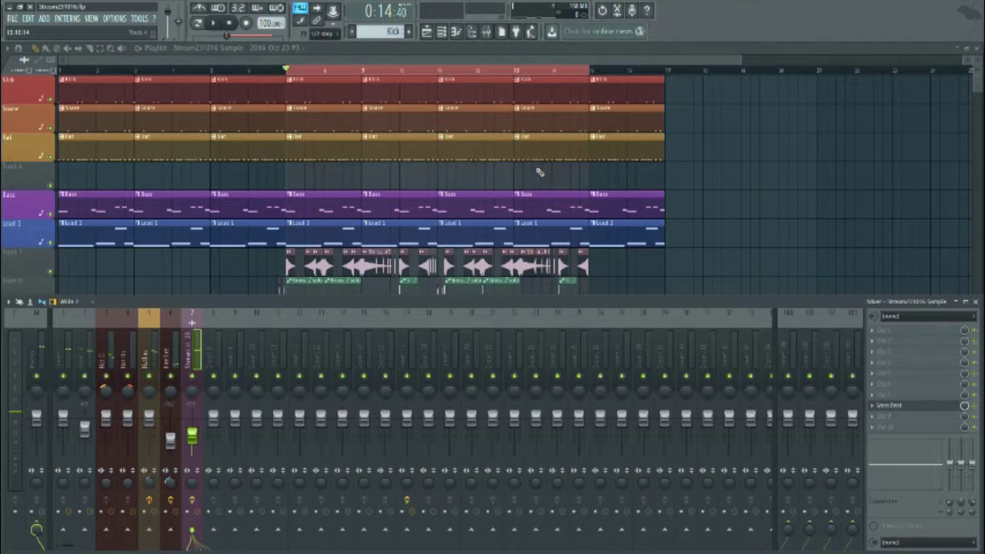
drag(907, 405, 901, 416)
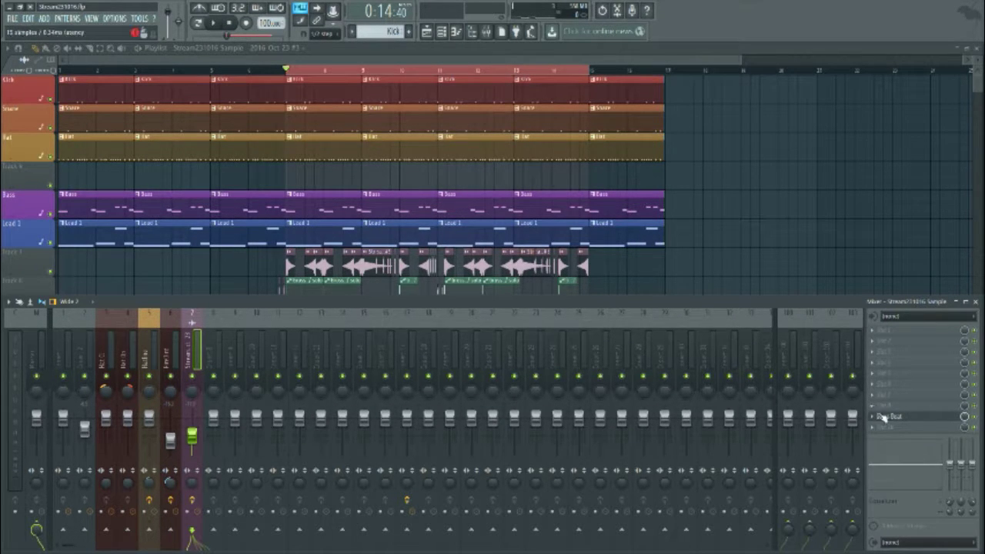
drag(883, 417, 882, 377)
Step: Load the DigitD effect in slot 5 of the sample's insert and position its window over the mixer
click(875, 375)
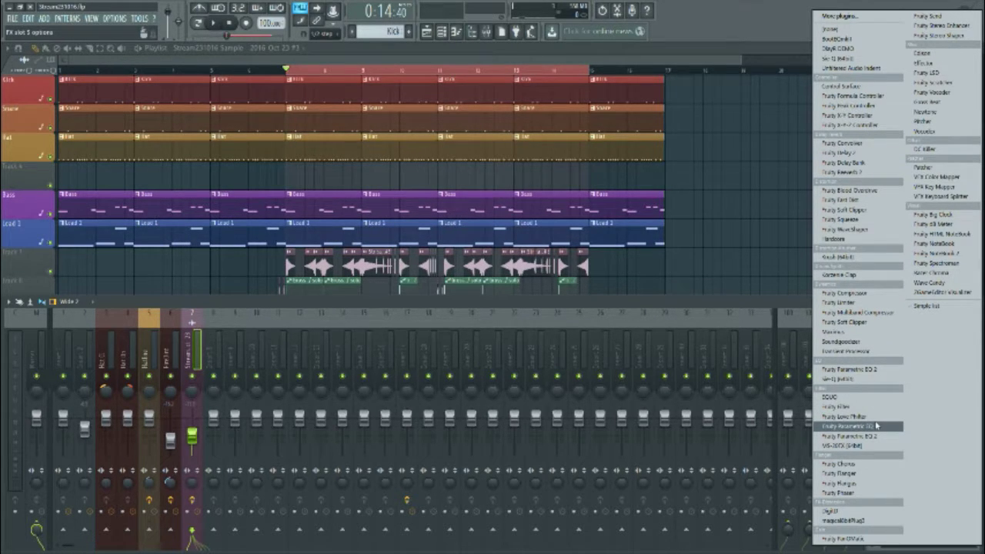
click(853, 510)
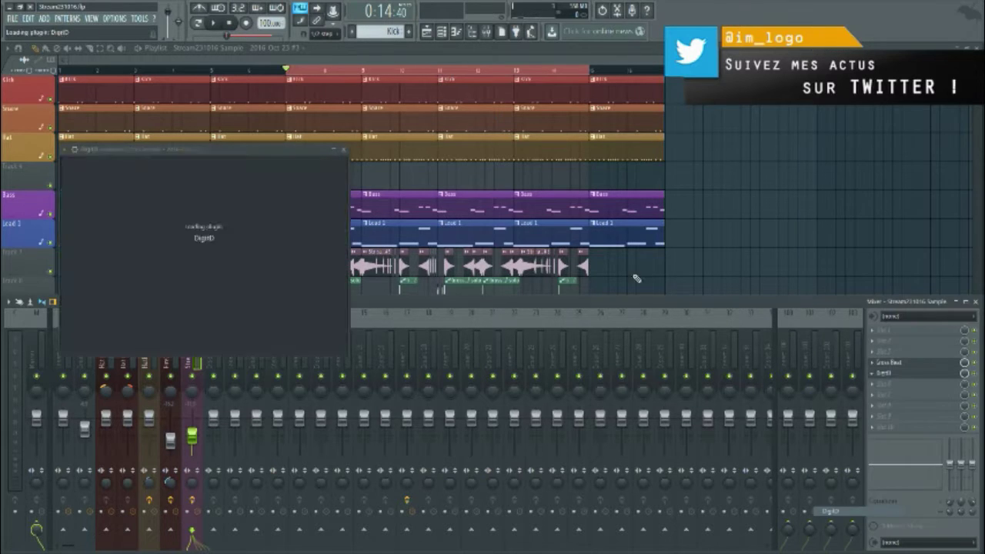
drag(208, 152, 453, 259)
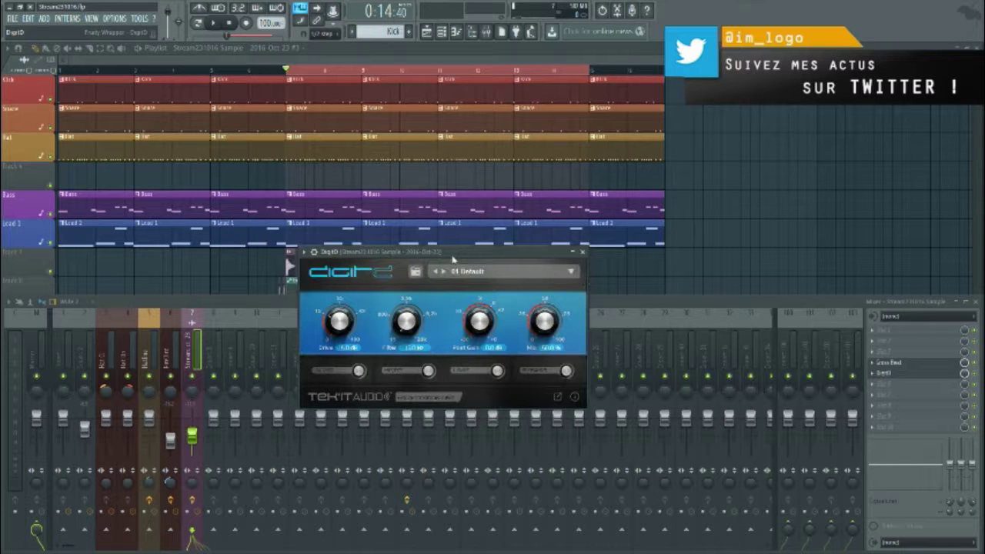
drag(453, 260, 427, 331)
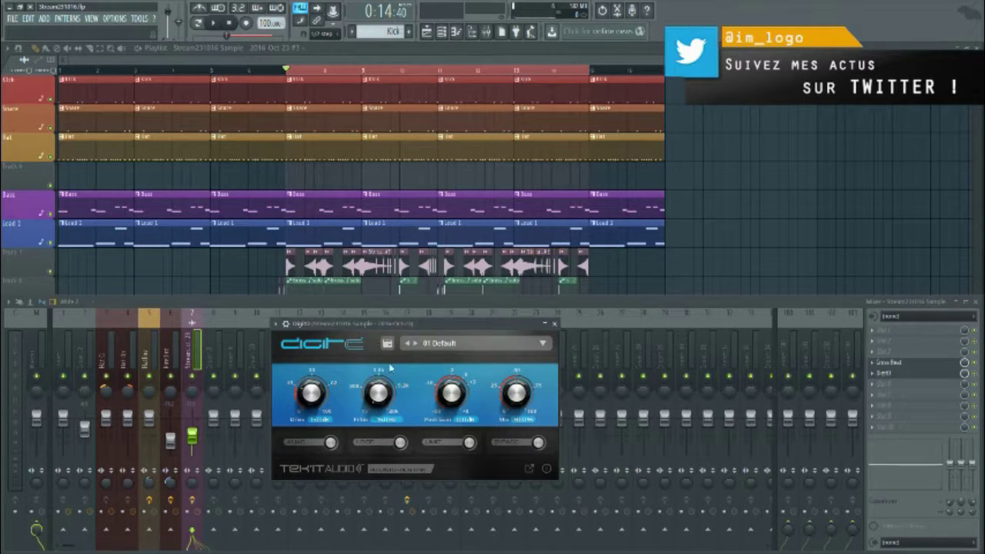
Step: Adjust DigitD's Drive and Filter amounts while auditioning the selection from bar 7
key(space)
key(space)
key(space)
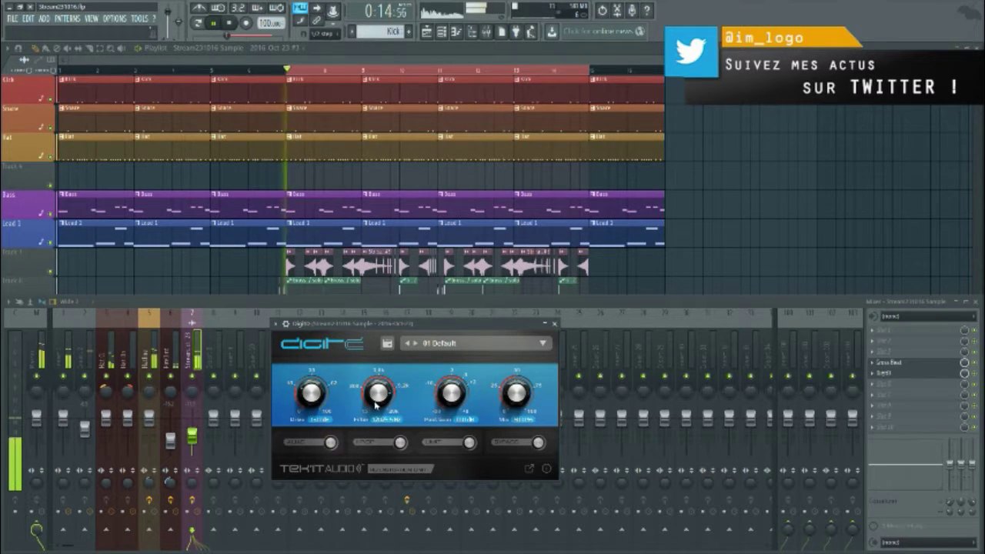
key(space)
drag(318, 399, 312, 392)
key(space)
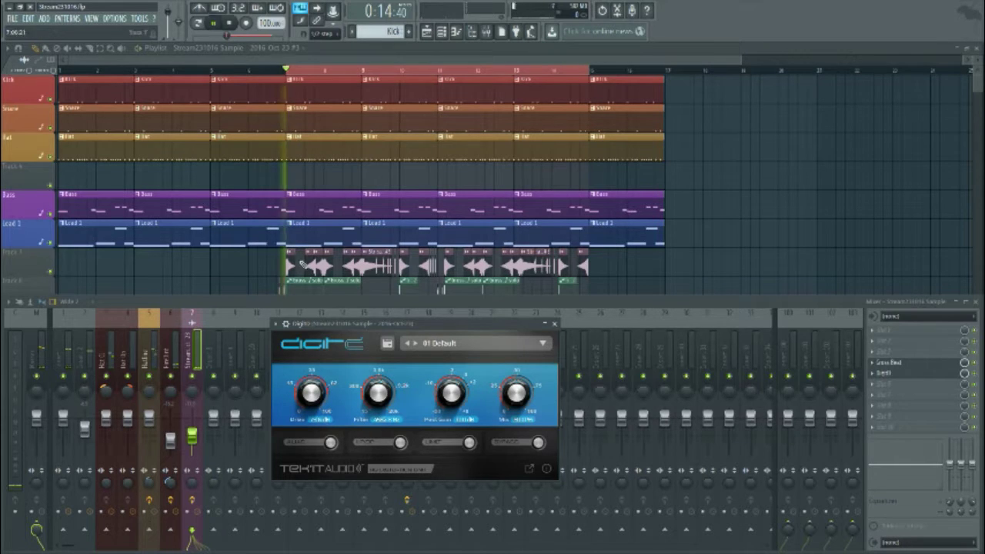
key(space)
key(space)
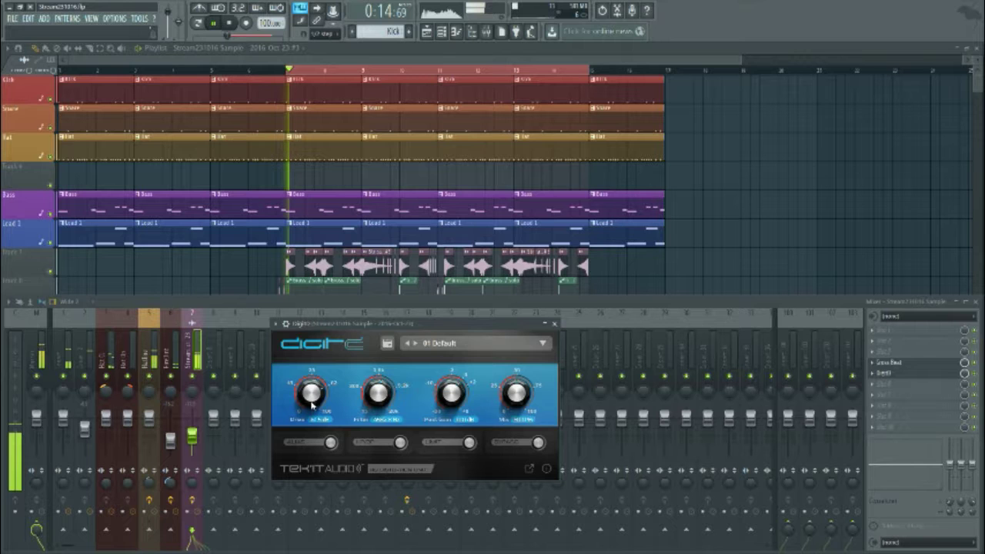
key(space)
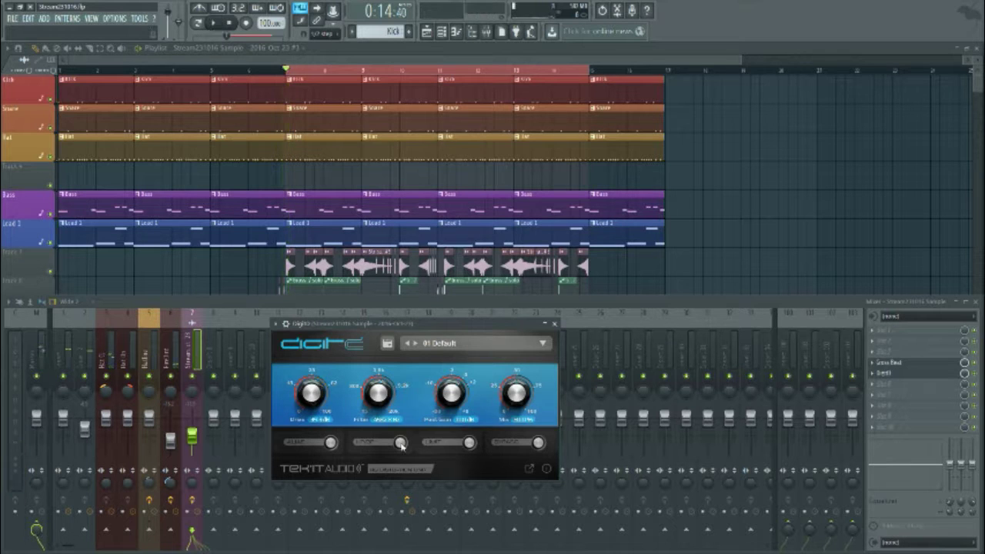
Step: Turn on the switch beneath DigitD's Filter knob, audition the selection and save the project
click(400, 444)
key(space)
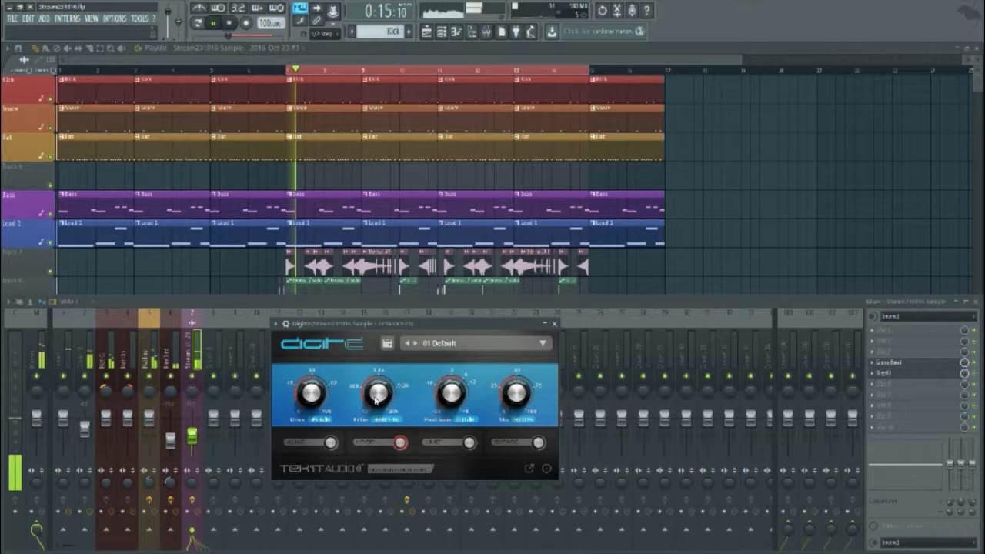
key(space)
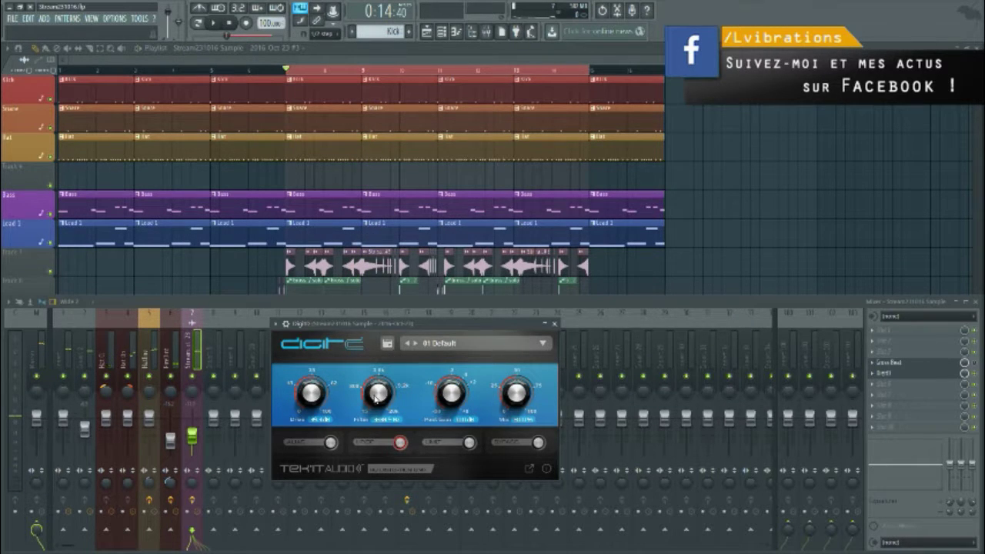
key(ctrl+s)
Step: Examine the automation and control options of DigitD's Filter and Drive knobs, moving the plugin window over the playlist
right_click(376, 396)
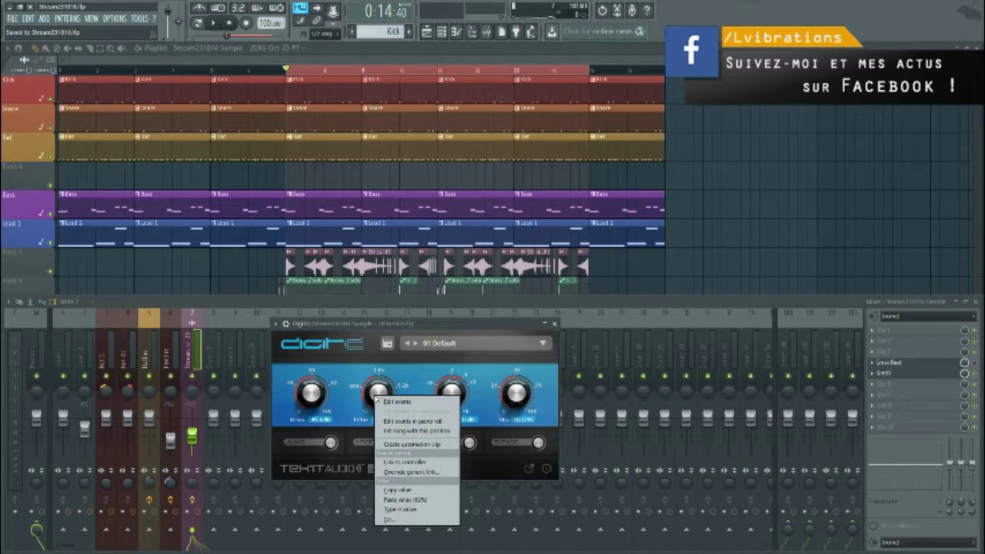
right_click(380, 381)
right_click(374, 393)
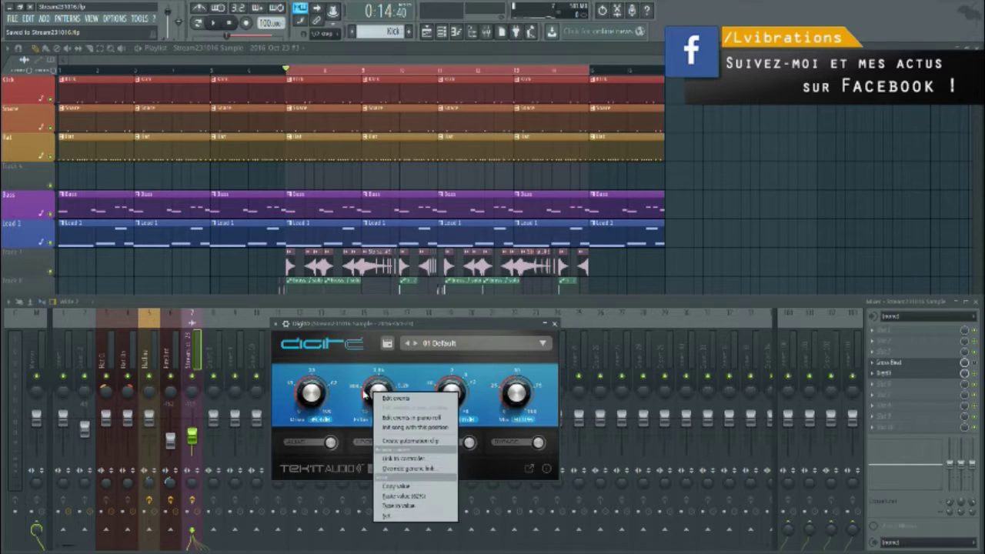
right_click(316, 395)
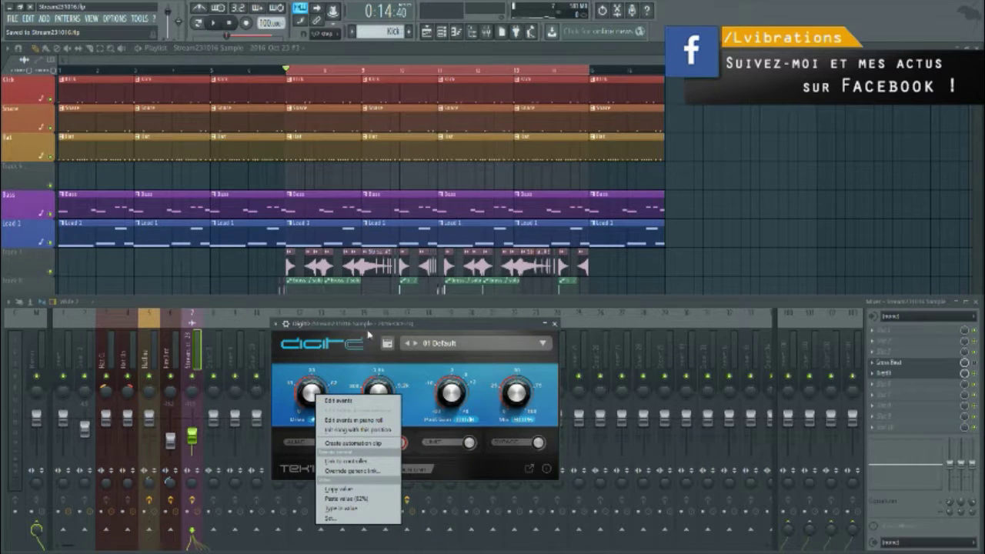
drag(370, 324, 624, 86)
right_click(615, 163)
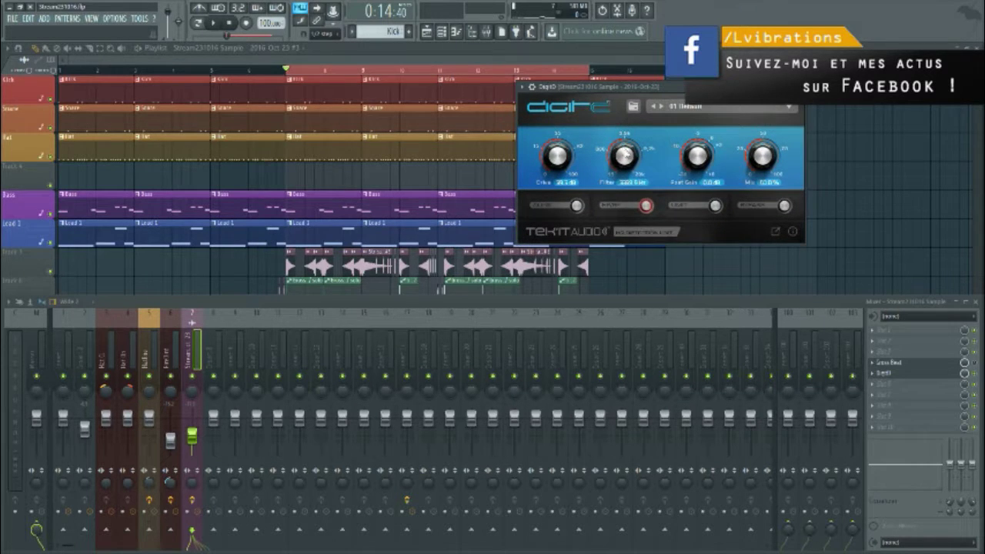
right_click(623, 153)
right_click(569, 158)
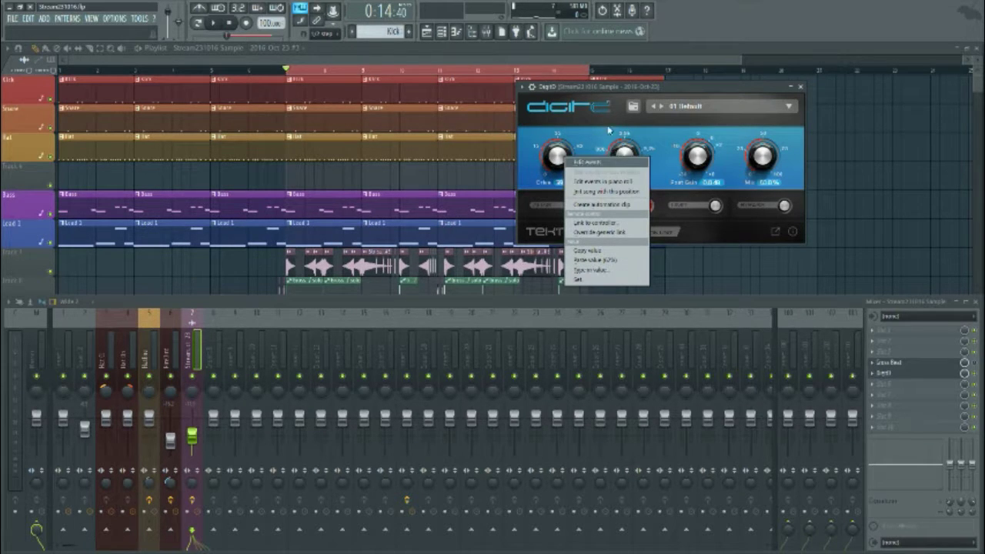
drag(585, 86, 528, 106)
right_click(557, 170)
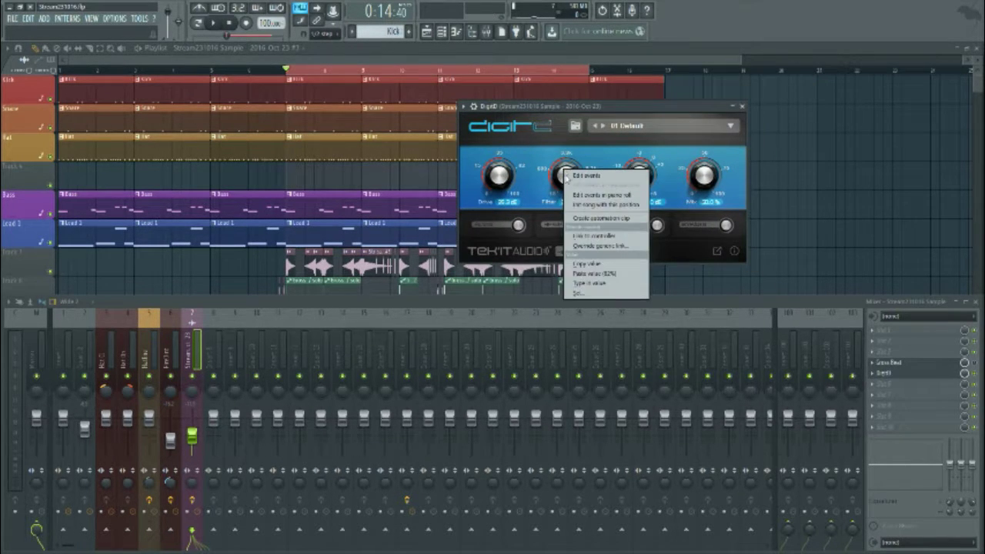
Step: Examine the last-tweaked parameter options and the Filter knob's control options
click(145, 18)
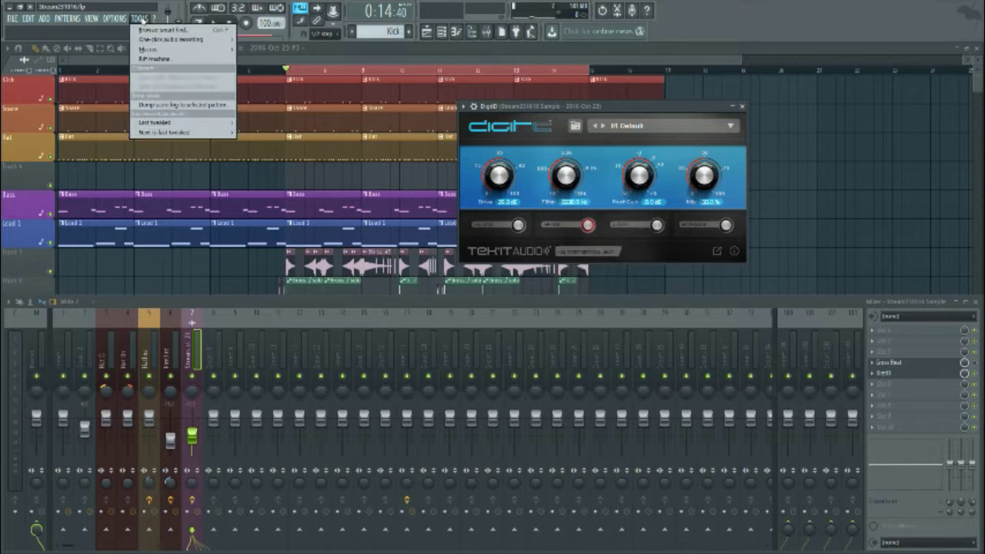
mouse_move(183, 123)
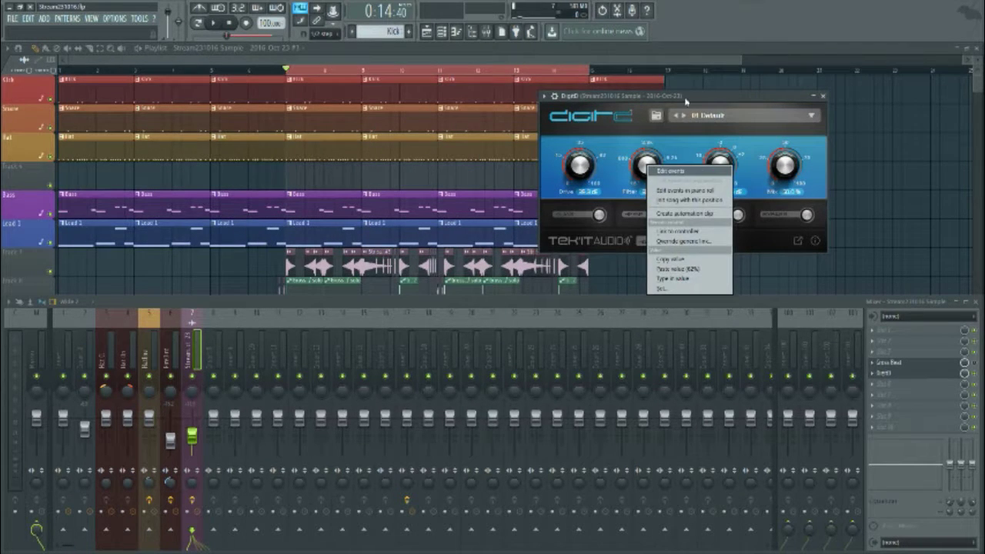
click(686, 100)
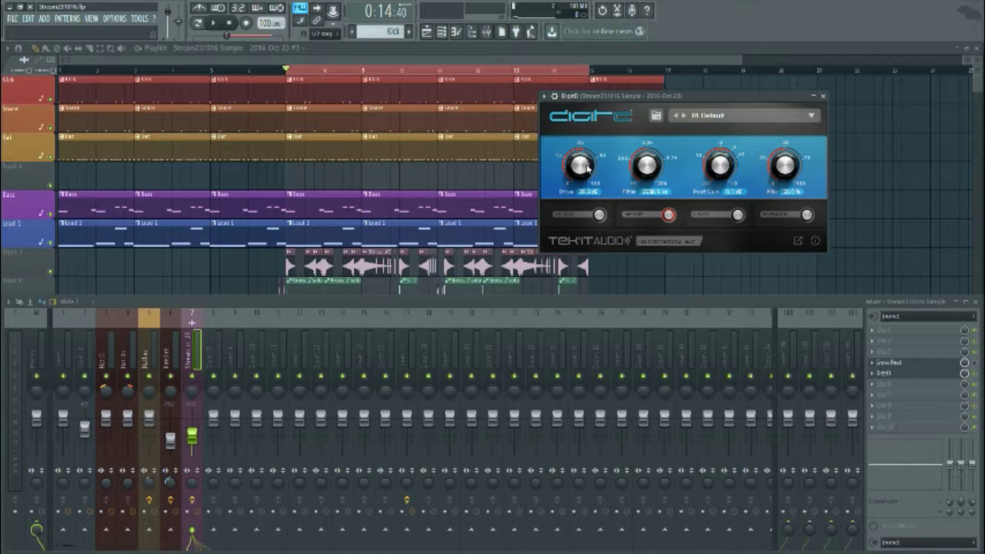
Step: Stop playback, reopen DigitD from slot 5 and create an automation clip for its Drive knob
right_click(583, 166)
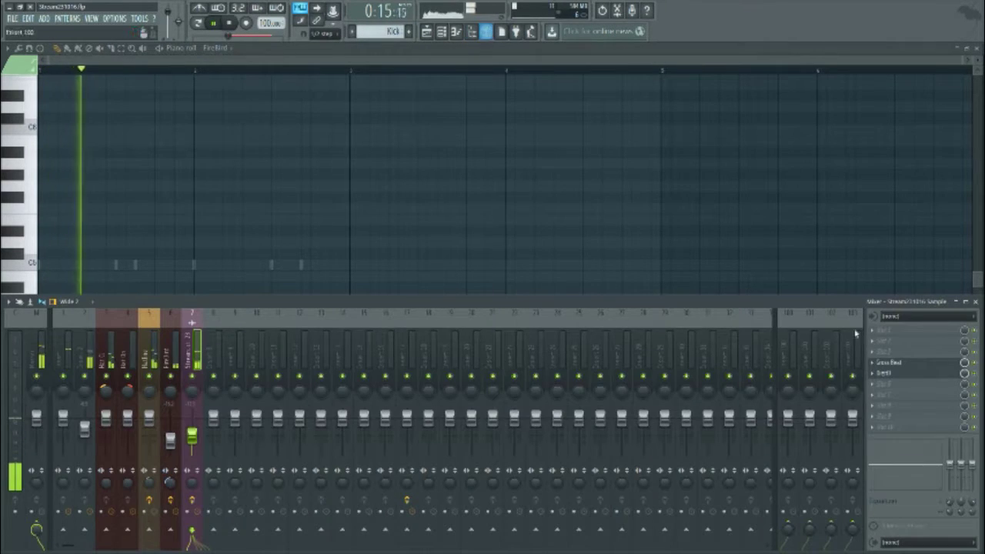
key(space)
click(904, 375)
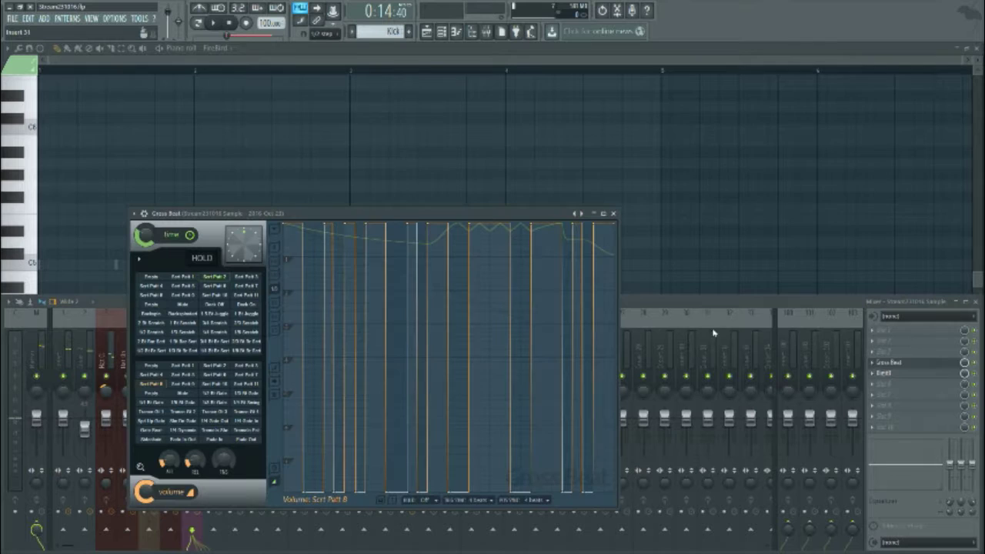
click(908, 374)
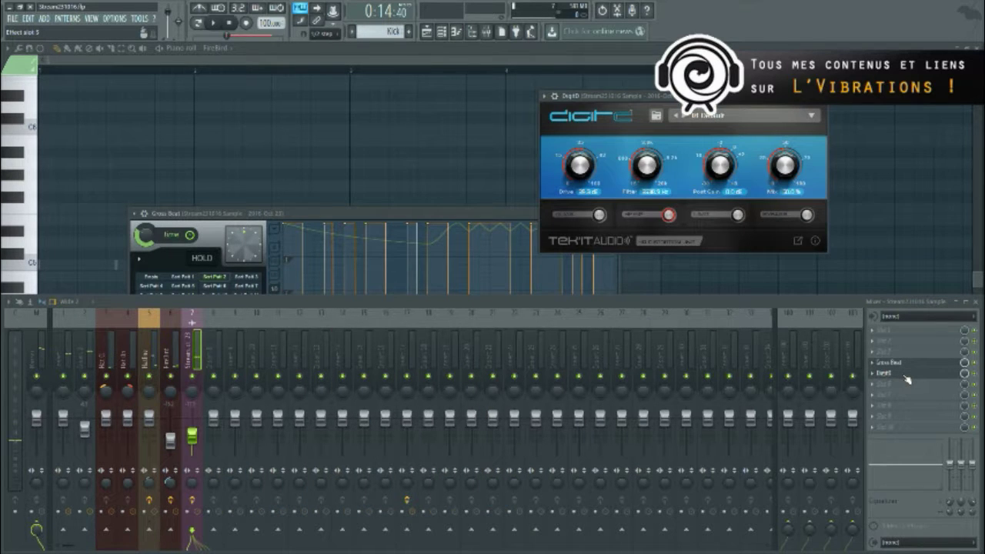
right_click(582, 165)
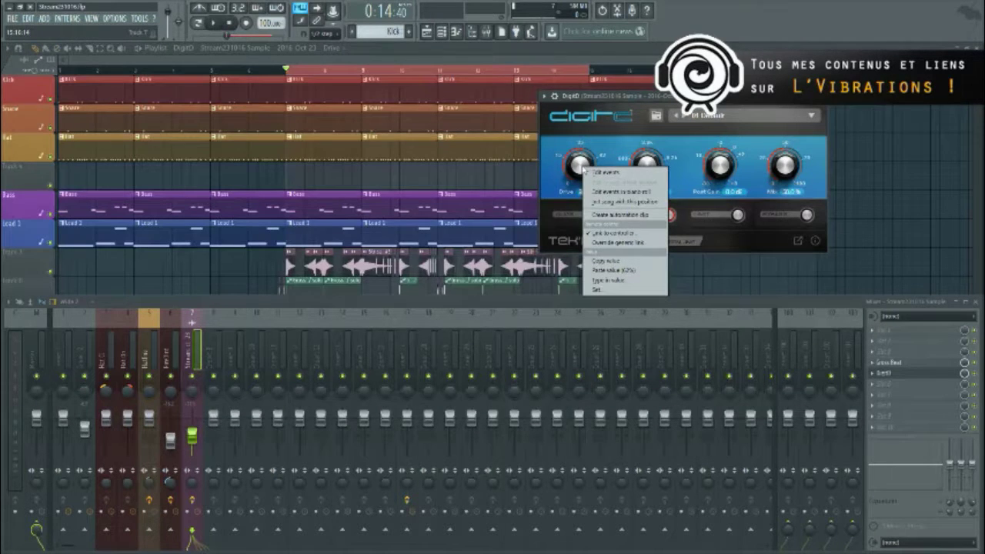
click(621, 216)
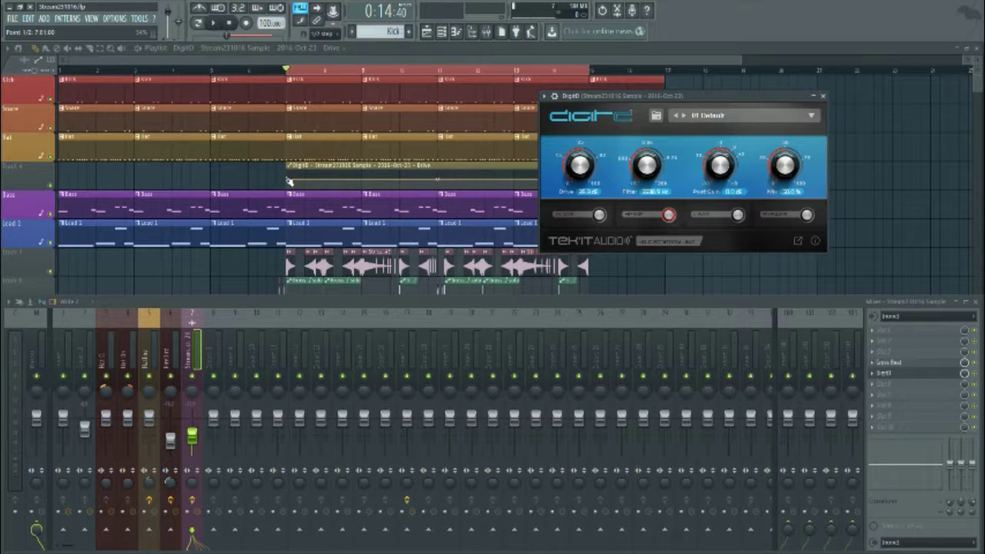
Step: Close DigitD and the mixer, raise a point at bar 9 in the Drive automation clip and audition it
click(822, 96)
key(space)
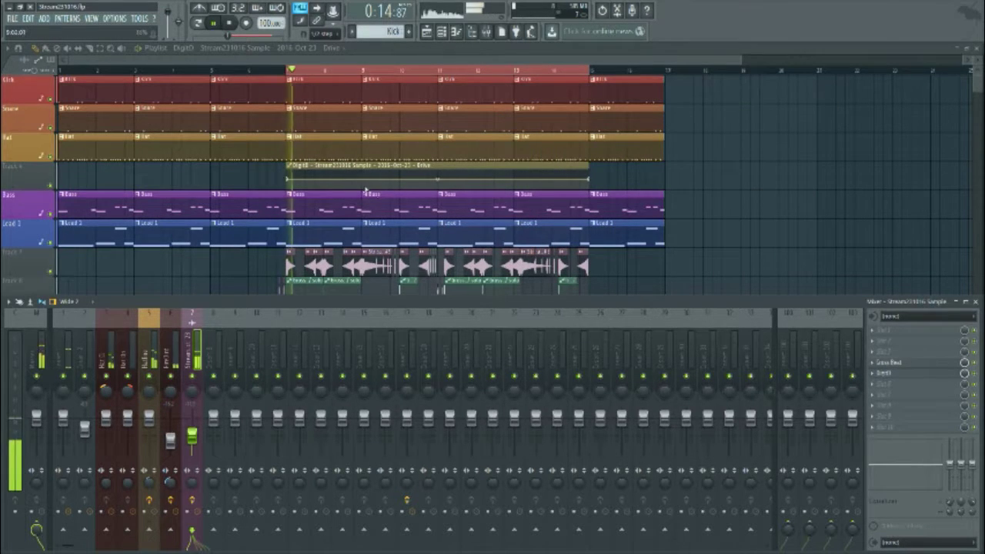
key(space)
key(F9)
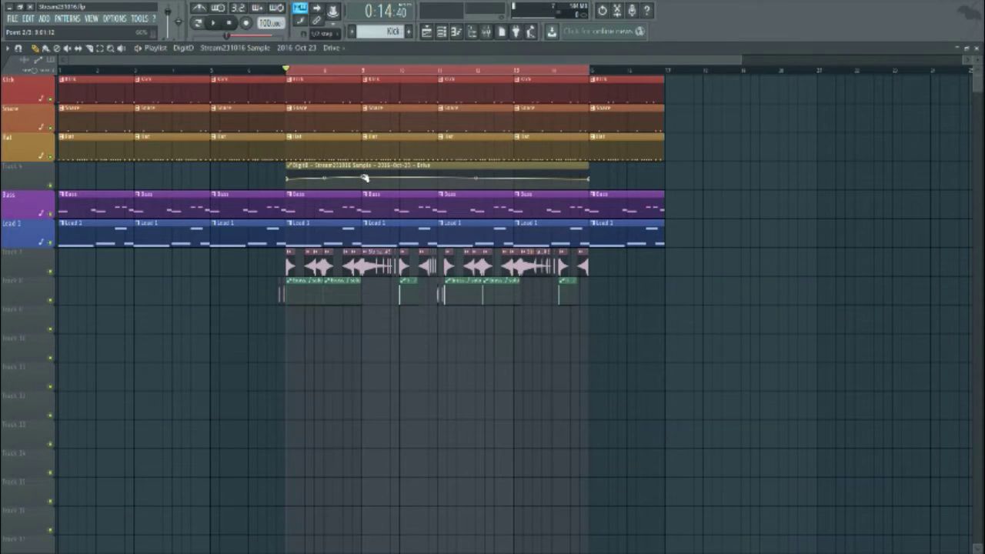
drag(364, 180, 364, 172)
key(space)
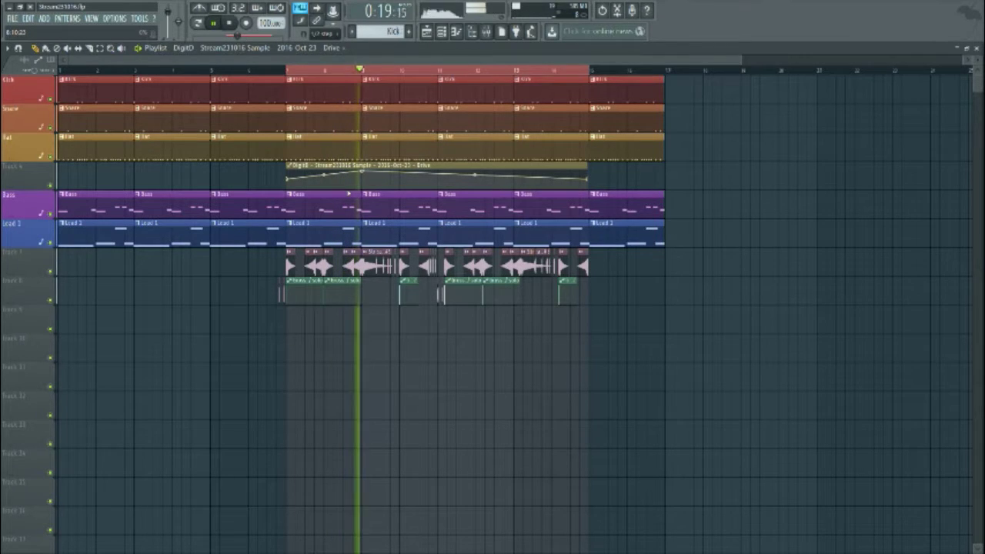
key(space)
Step: Move the Drive automation clip down five tracks to the empty track 9
ctrl+click(350, 170)
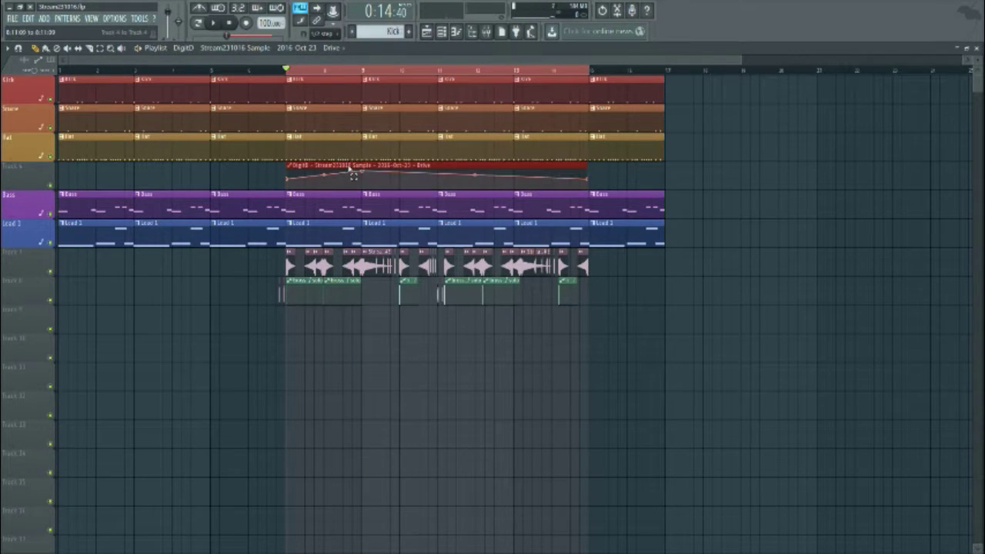
key(shift+Down)
key(shift+Down)
key(shift+Down)
key(shift+Down)
key(shift+Down)
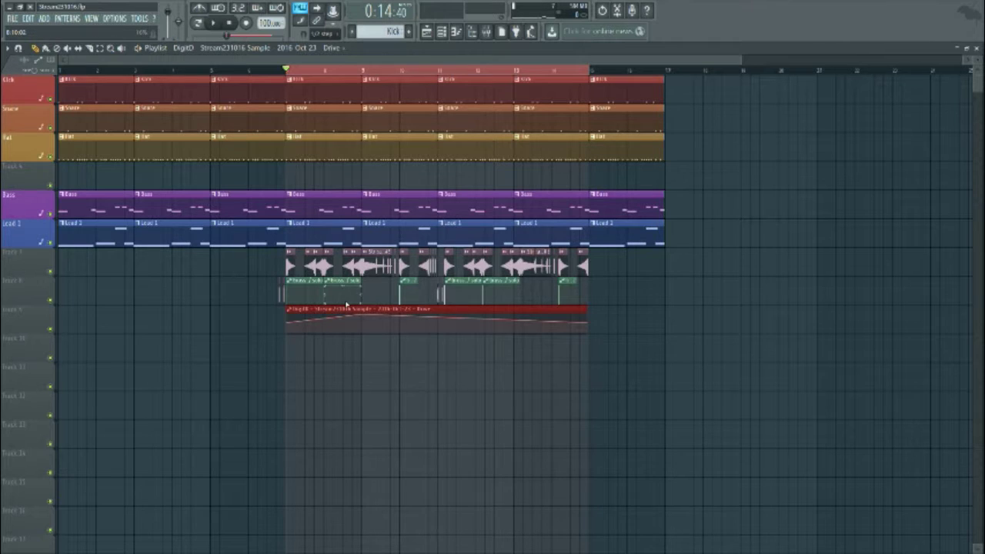
Step: Add a Drive automation point near bar 8, lower it to the bottom of the clip and audition the curve
scroll(347, 329, up, 2)
click(314, 320)
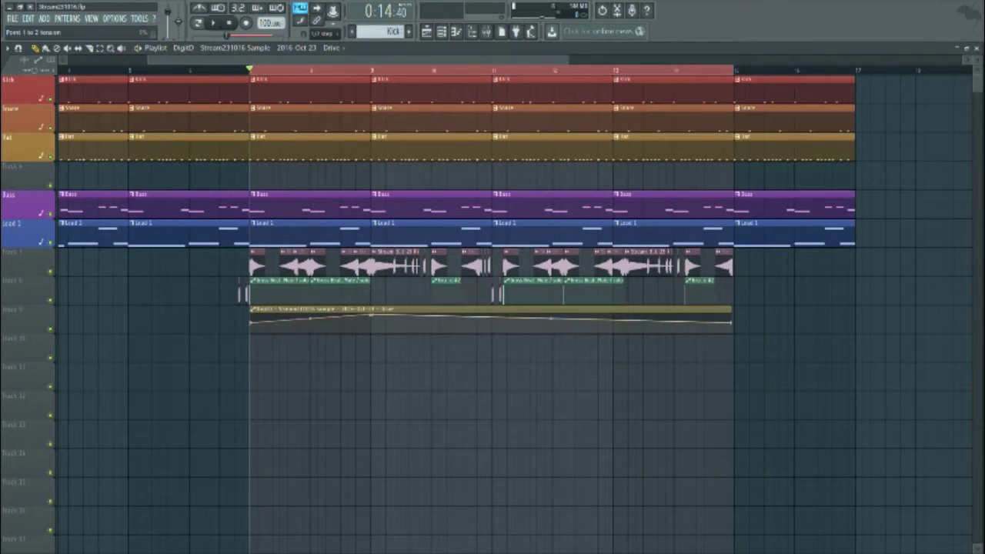
key(space)
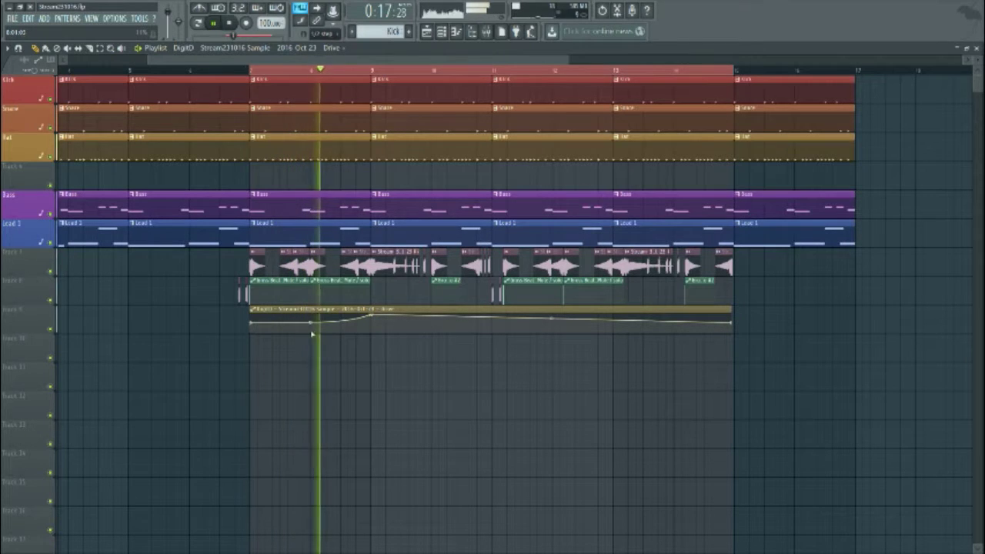
key(space)
drag(311, 331, 314, 336)
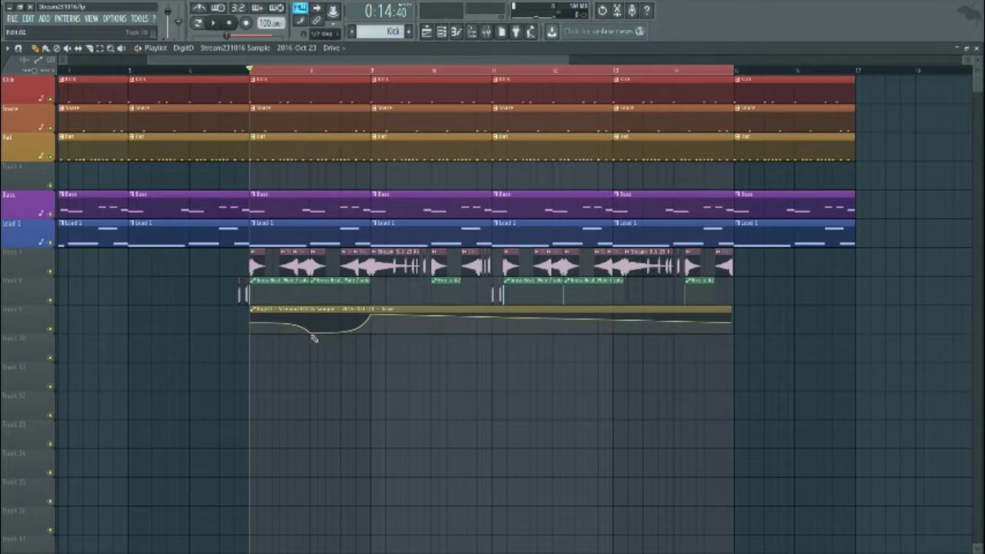
key(space)
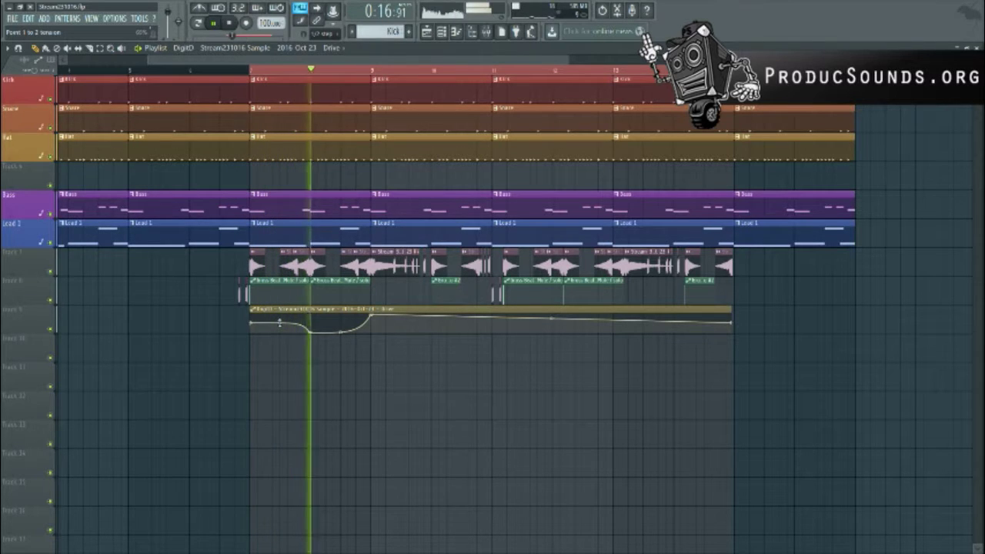
key(space)
Step: Shift the low Drive point after bar 8 and realign the peak with bar 9 while auditioning
key(space)
drag(309, 331, 322, 335)
key(space)
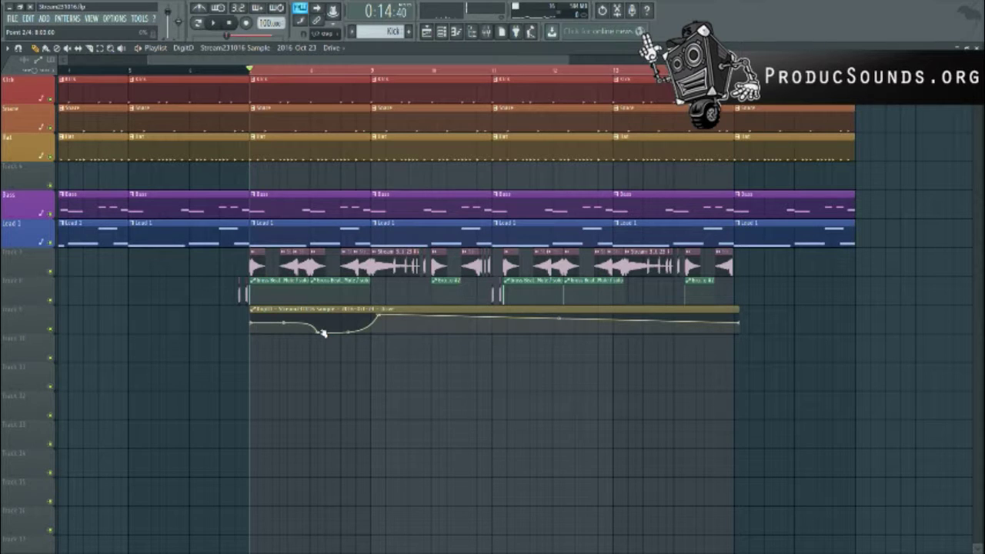
drag(321, 333, 332, 334)
key(space)
drag(381, 315, 374, 315)
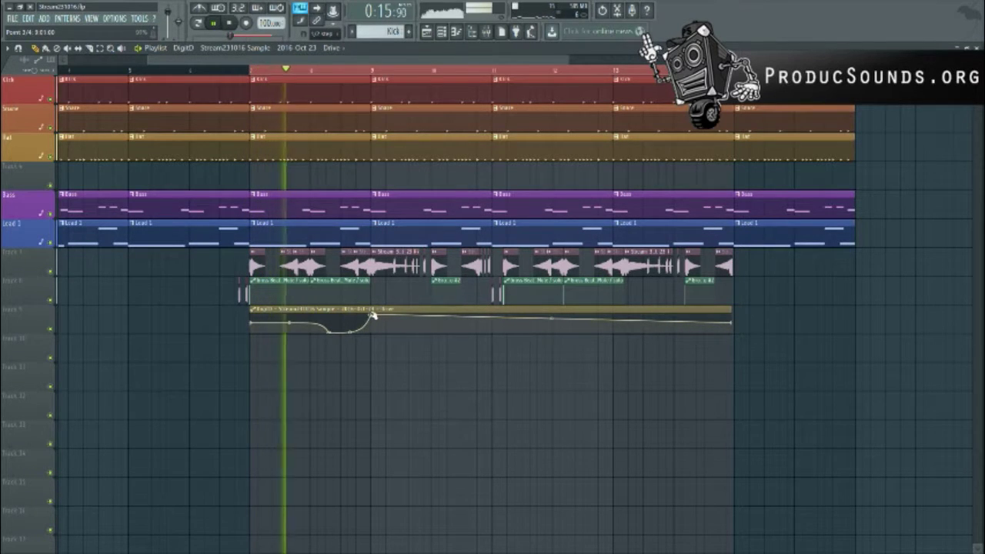
Step: Straighten the Drive curve between the low point and the bar 9 peak, and replay the section
right_click(351, 332)
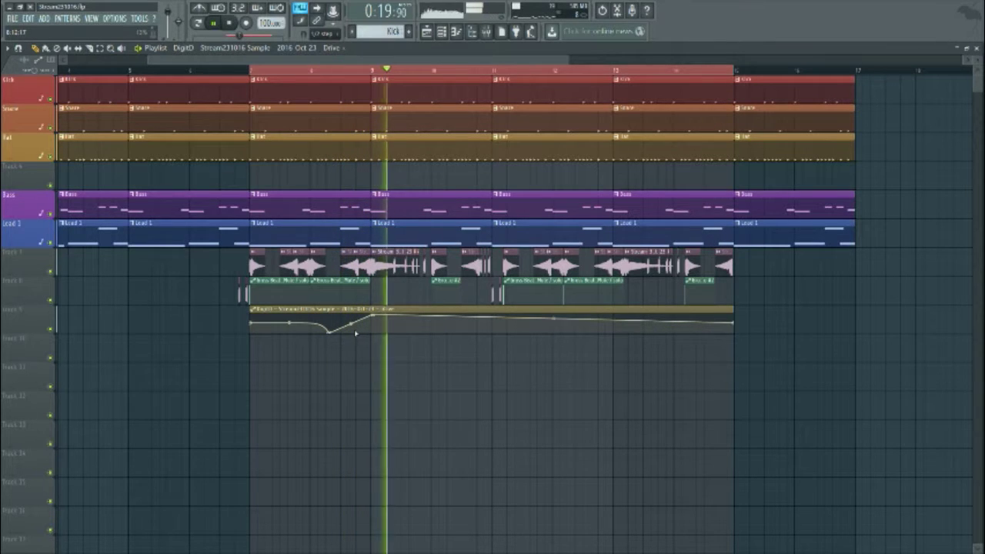
key(space)
key(space)
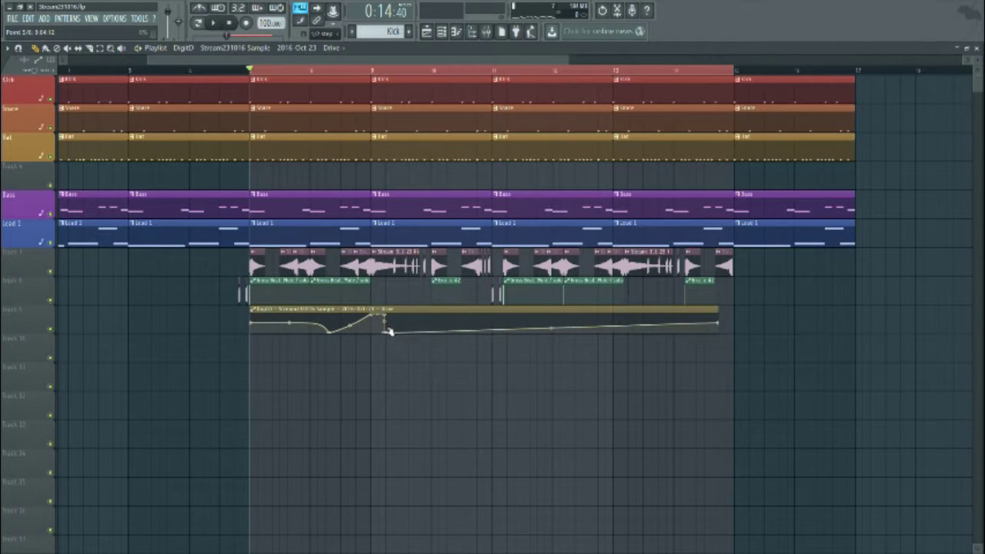
Step: Add and adjust Drive automation points just after bar 9 to form a short, steep-sided dip
right_click(392, 329)
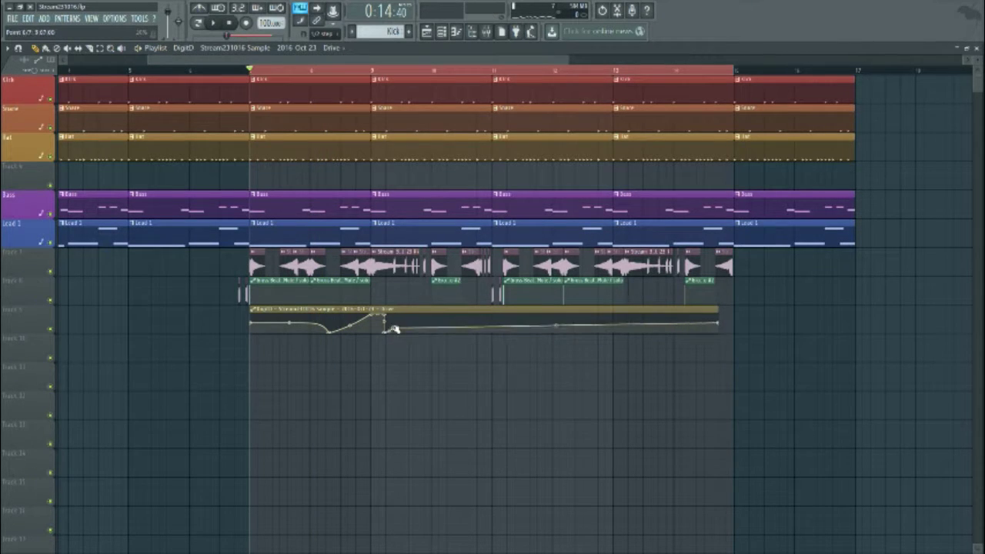
mouse_move(392, 329)
mouse_down()
mouse_move(400, 334)
mouse_move(405, 309)
mouse_move(405, 336)
mouse_move(387, 323)
mouse_up()
right_click(400, 332)
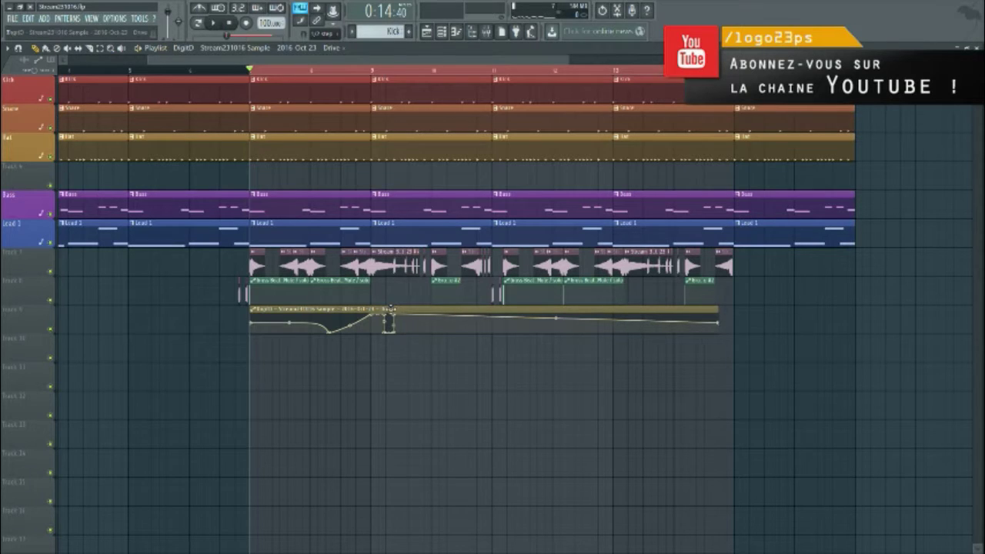
Step: Add Drive automation points after the first dip beyond bar 9 to form a second square-edged dip, and audition the section
key(space)
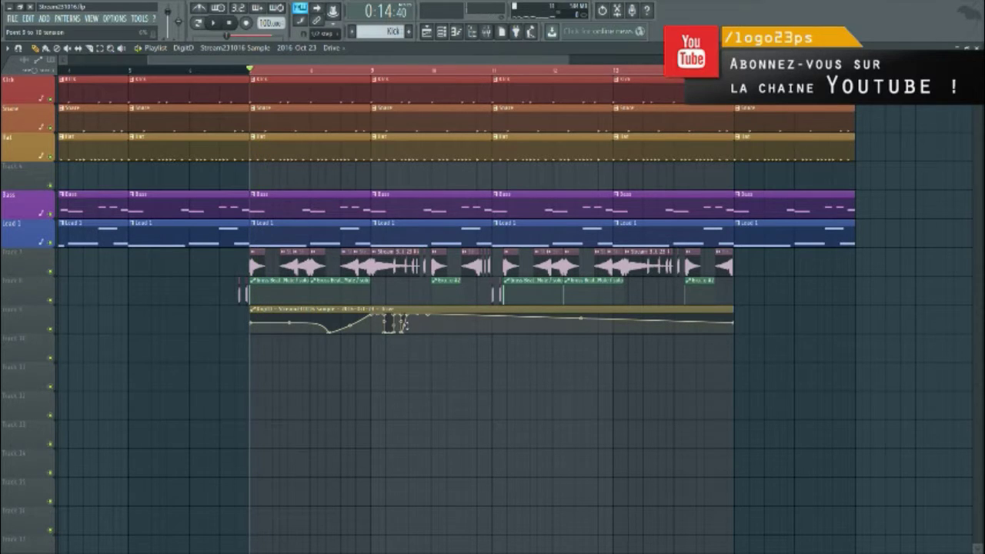
right_click(409, 316)
mouse_move(410, 316)
mouse_down()
mouse_move(411, 334)
mouse_move(408, 316)
mouse_up()
scroll(410, 334, up, 2)
key(space)
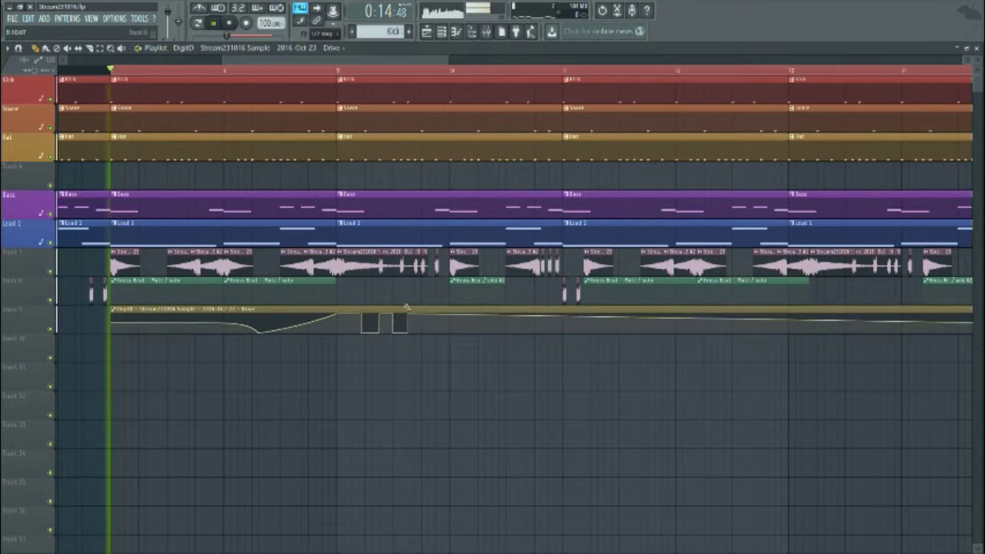
scroll(385, 331, up, 2)
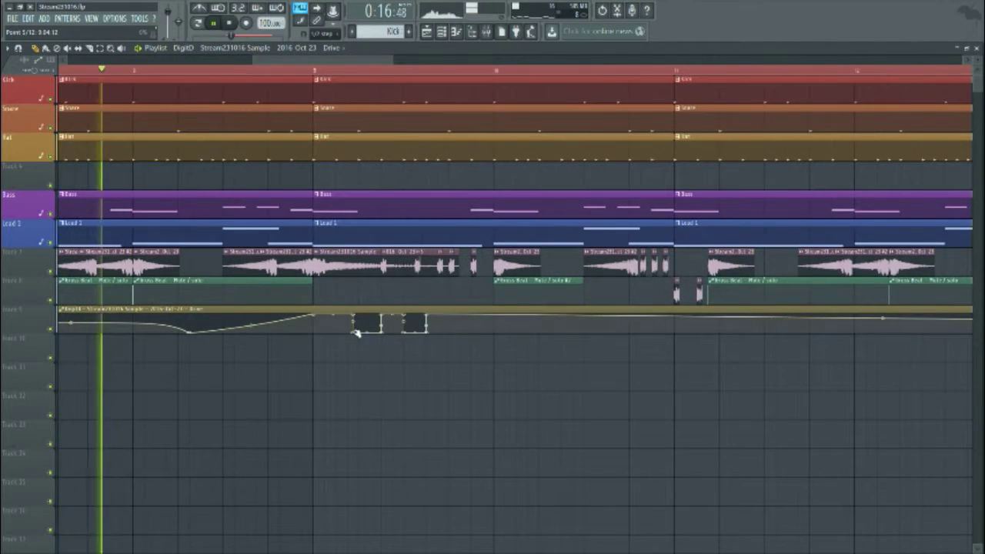
key(space)
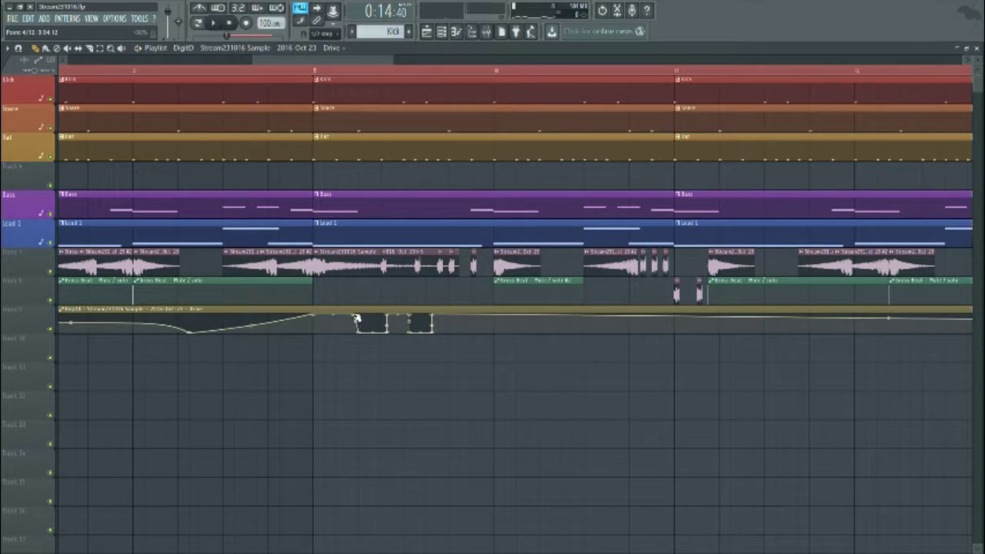
Step: Realign the falling edge of the first Drive dip after bar 9 and remove the accidental duplicate automation clip below
drag(354, 314, 357, 313)
click(369, 336)
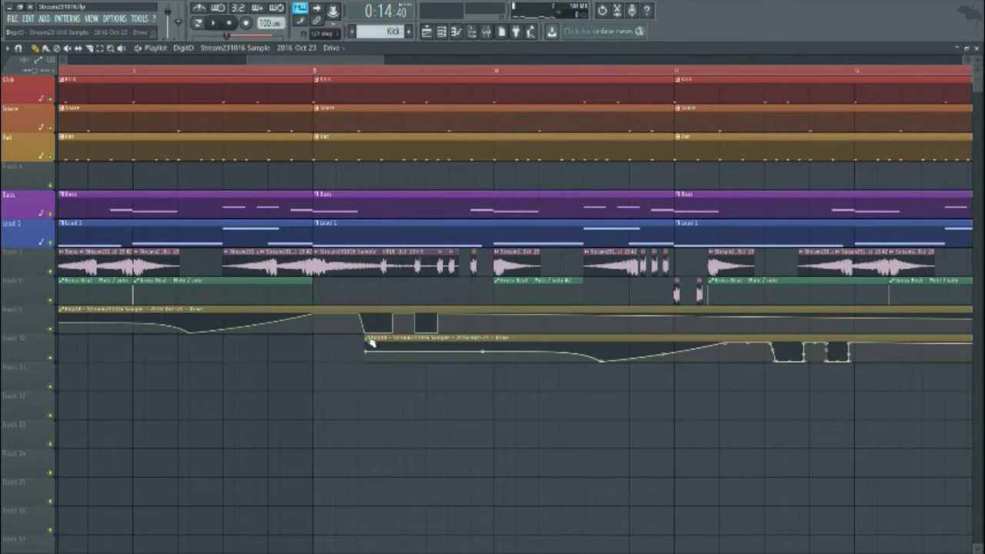
click(368, 337)
click(372, 333)
right_click(379, 337)
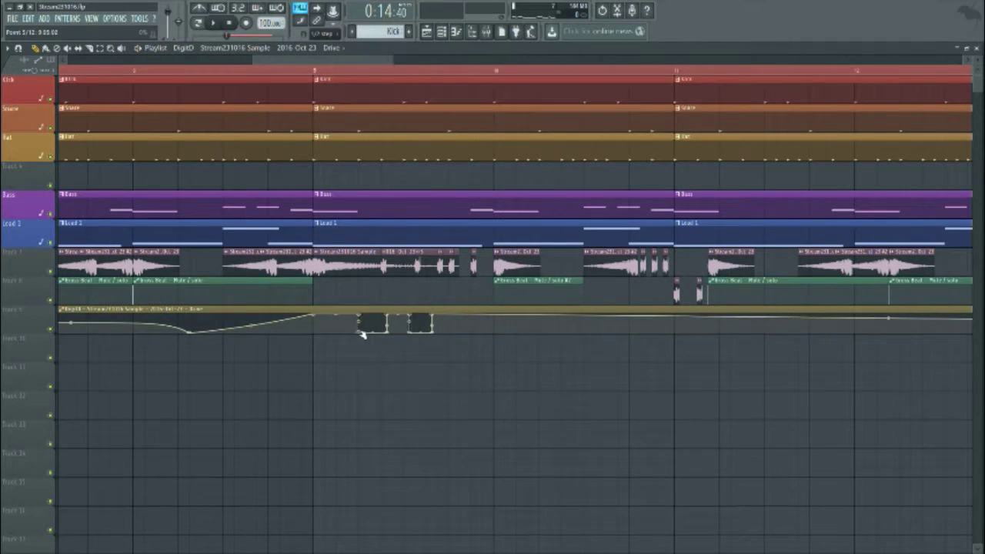
Step: Narrow the two Drive dips after bar 9 and replay the section
drag(388, 331, 373, 331)
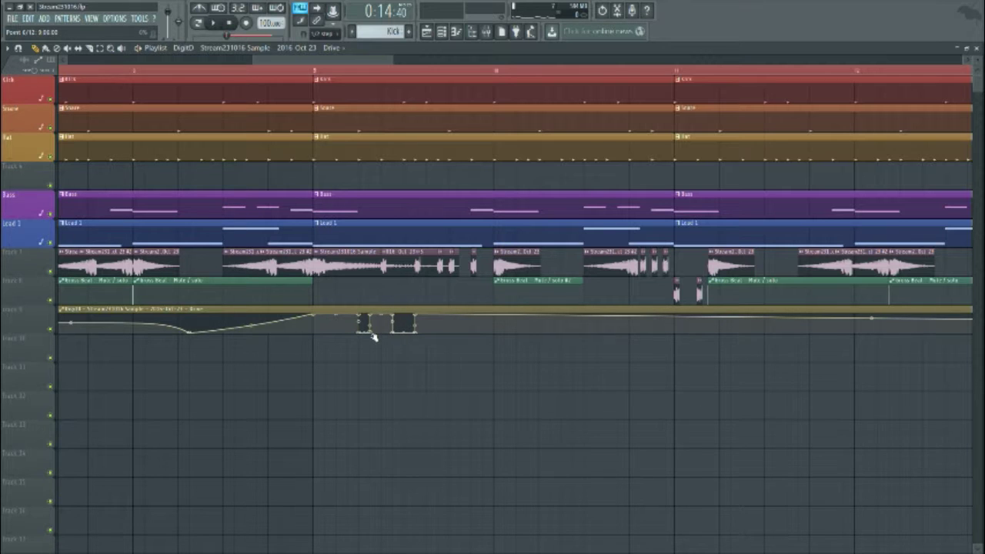
key(space)
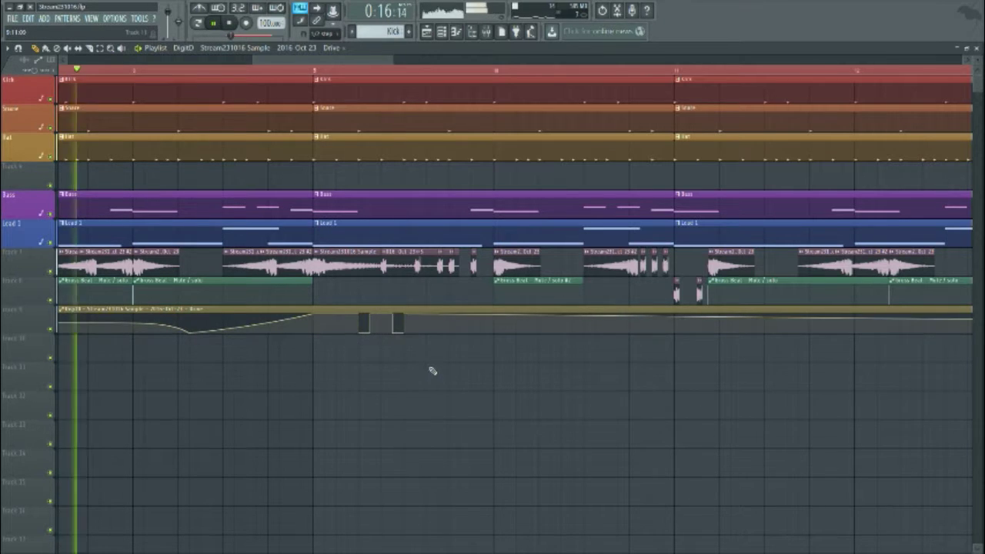
scroll(420, 338, down, 1)
scroll(422, 342, down, 1)
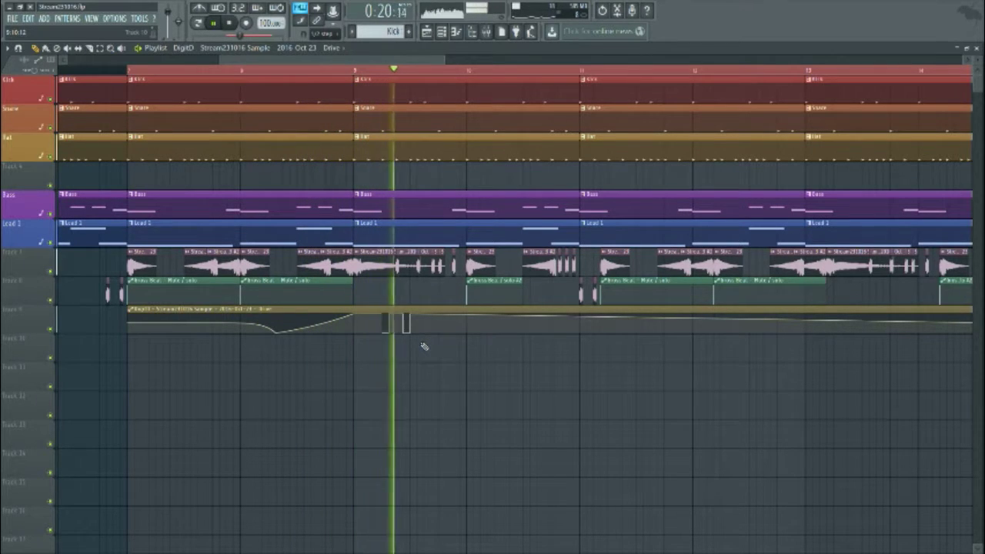
key(space)
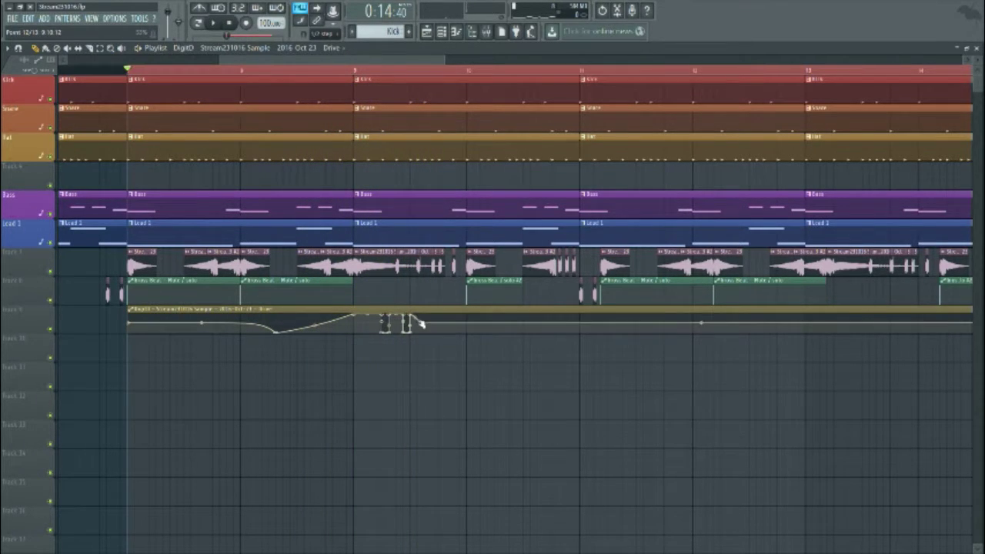
Step: Add two more narrow Drive dips midway between bars 9 and 10 and audition them
drag(422, 326, 438, 306)
key(space)
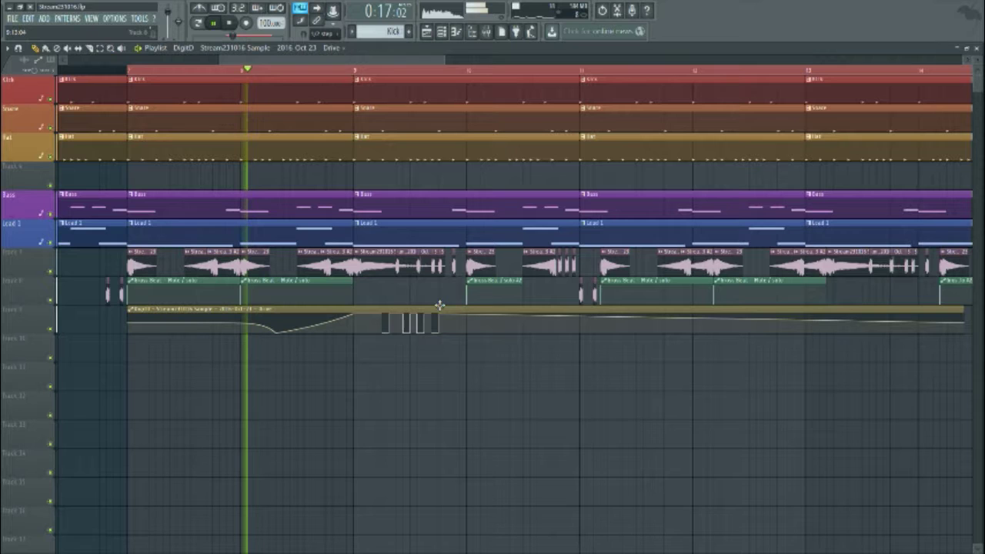
key(space)
Step: Continue the row of narrow Drive dips with two more that reach up to bar 10
drag(439, 305, 454, 336)
right_click(454, 335)
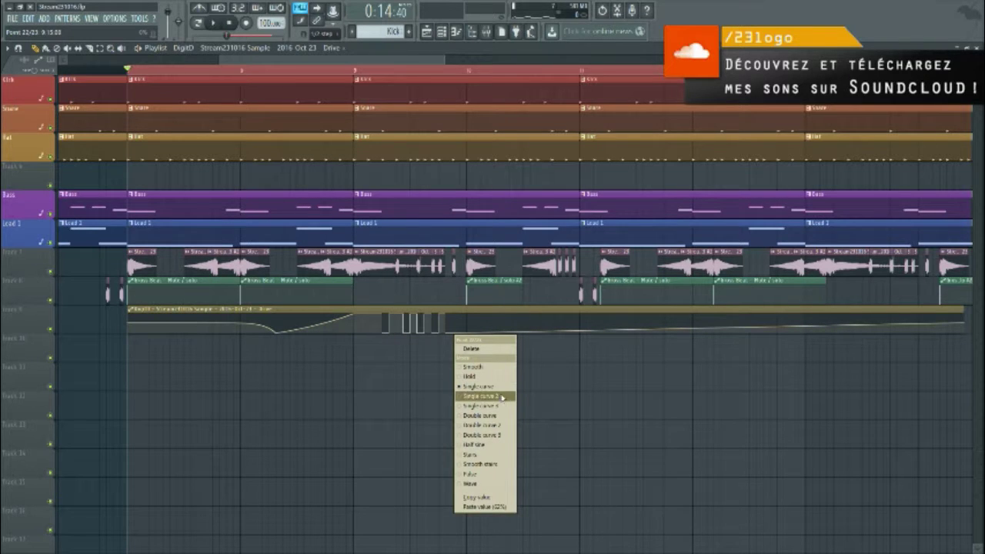
click(486, 416)
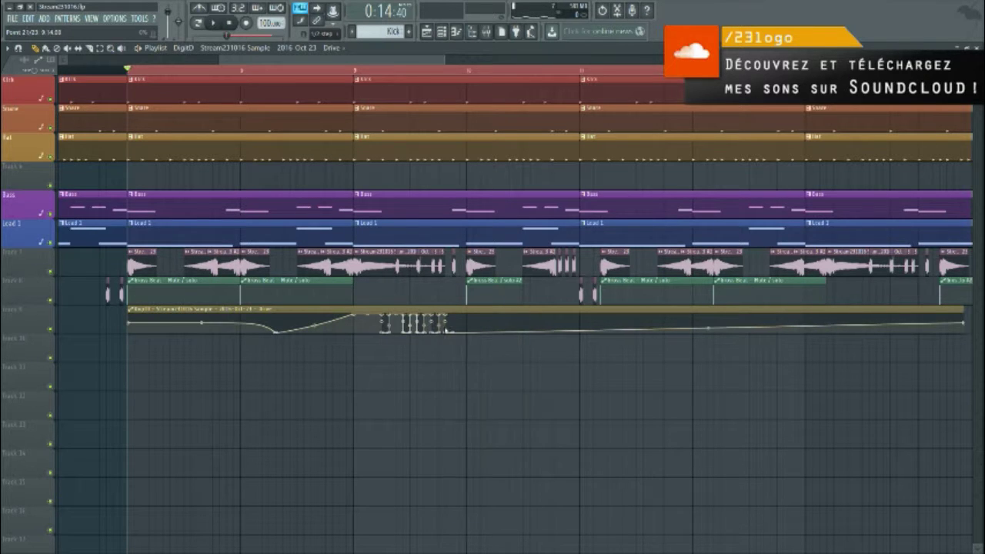
drag(454, 323, 463, 328)
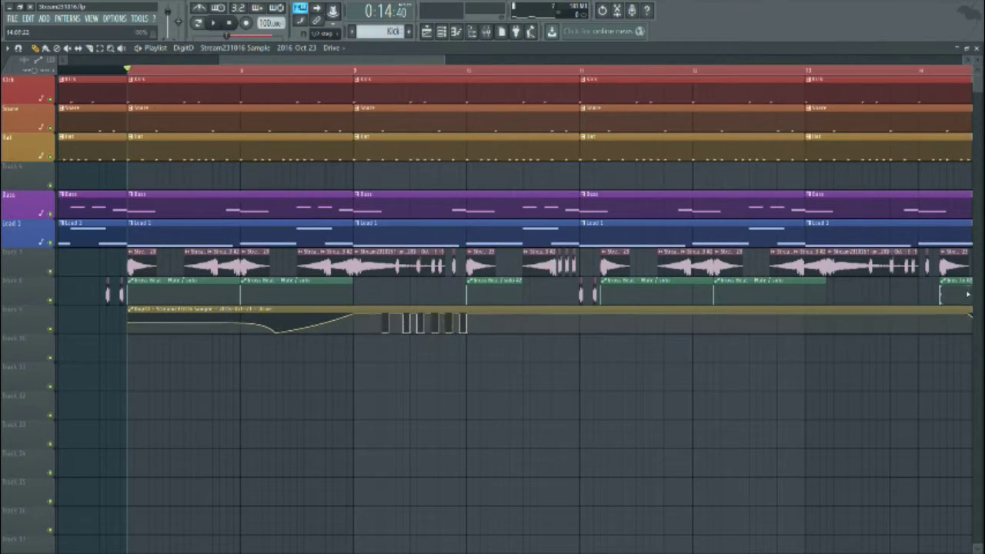
Step: Extend the Drive automation clip to bar 15, move its closing points to the new end and audition it
scroll(674, 316, down, 3)
drag(449, 60, 541, 57)
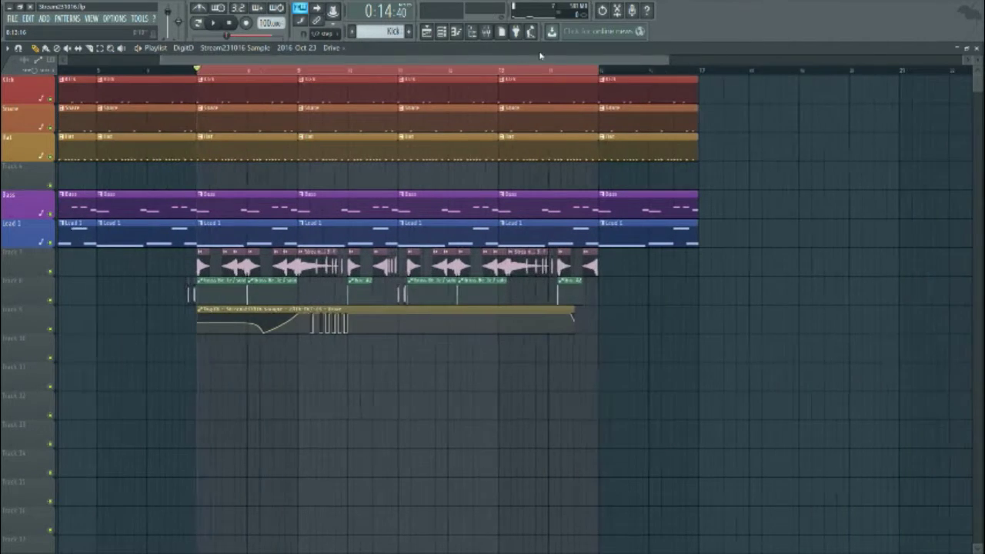
scroll(571, 364, up, 2)
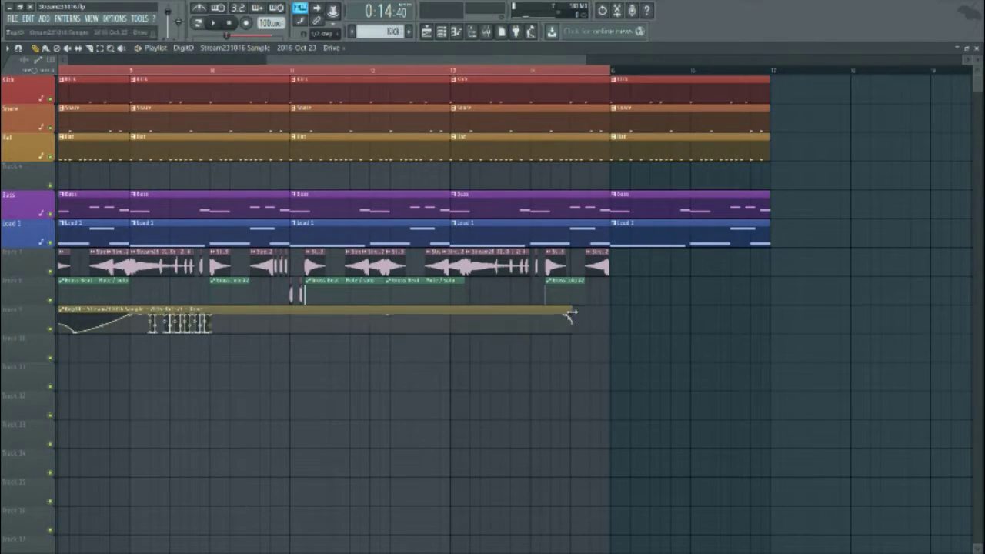
drag(571, 311, 610, 307)
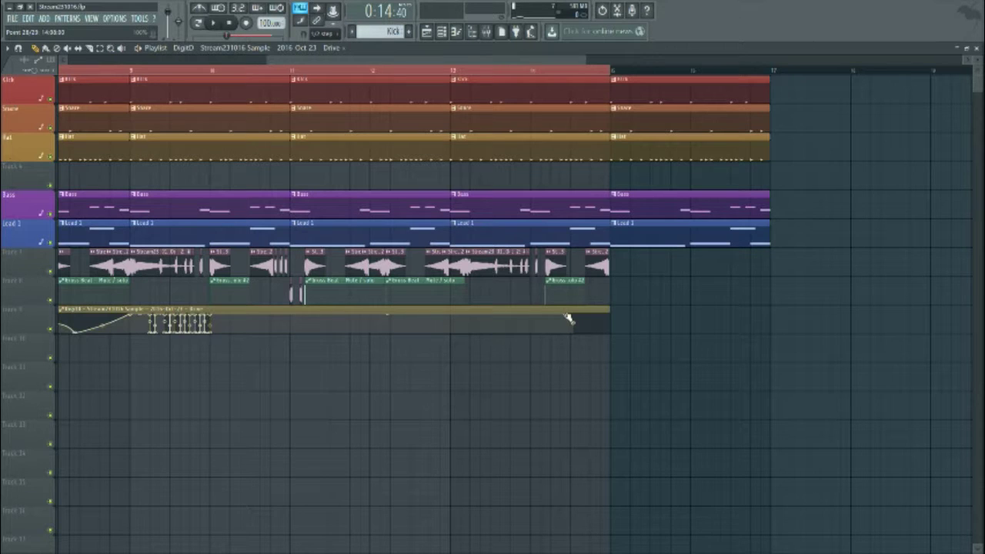
drag(568, 318, 614, 337)
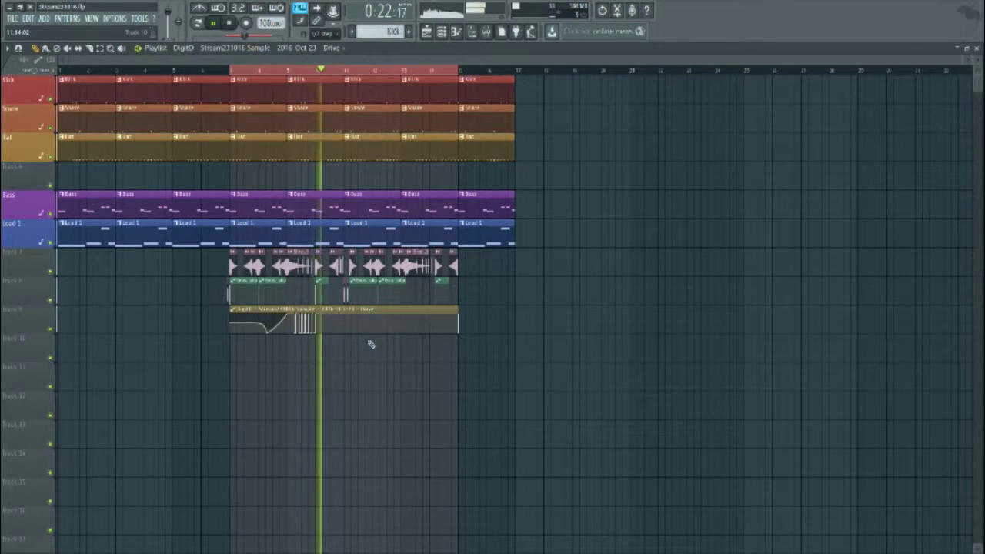
key(space)
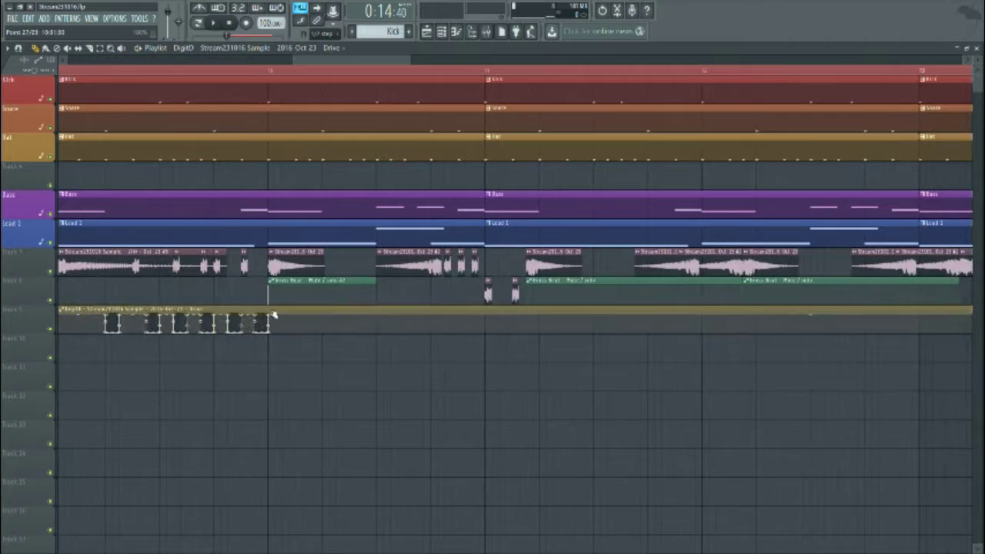
Step: Delete the high Drive automation point just after bar 10 and replay the section
right_click(273, 315)
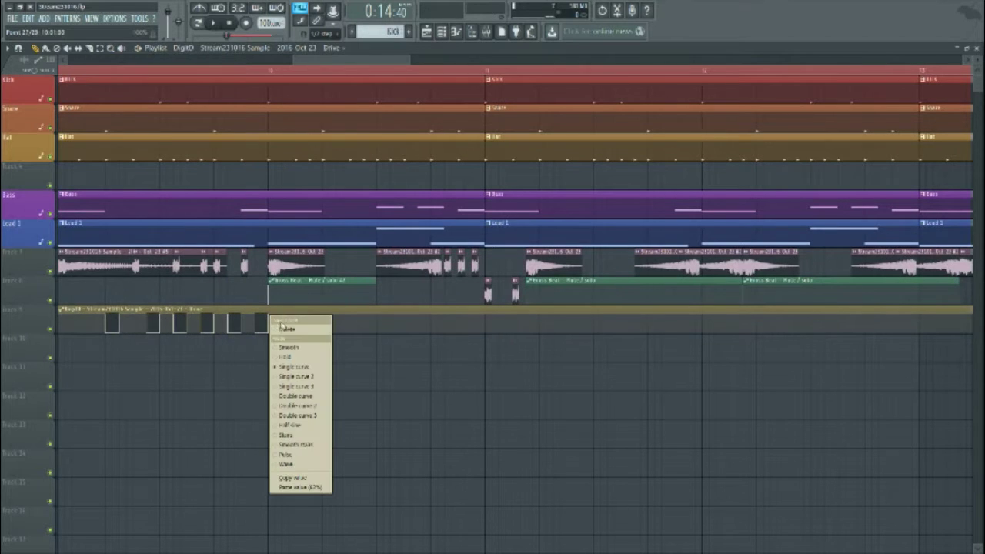
click(285, 331)
scroll(285, 335, down, 5)
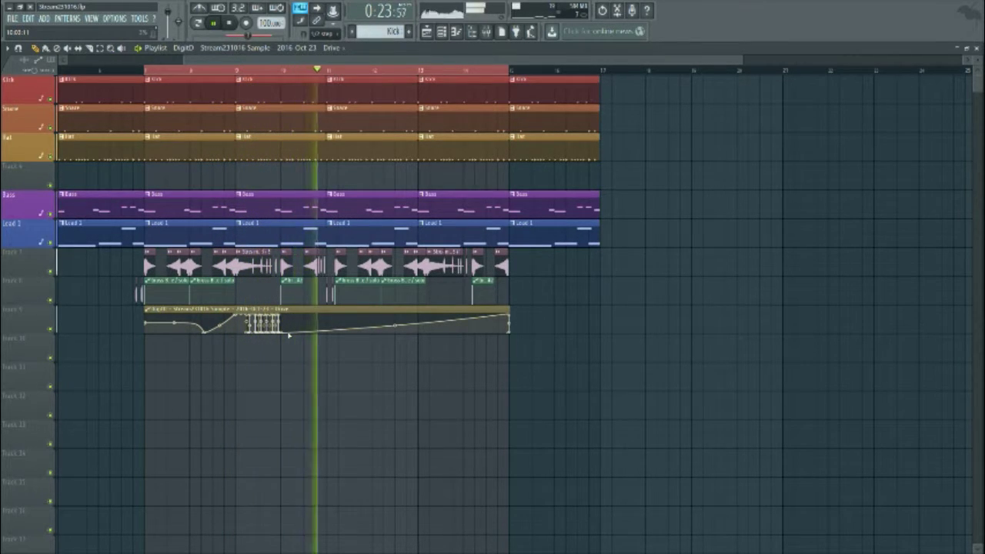
key(space)
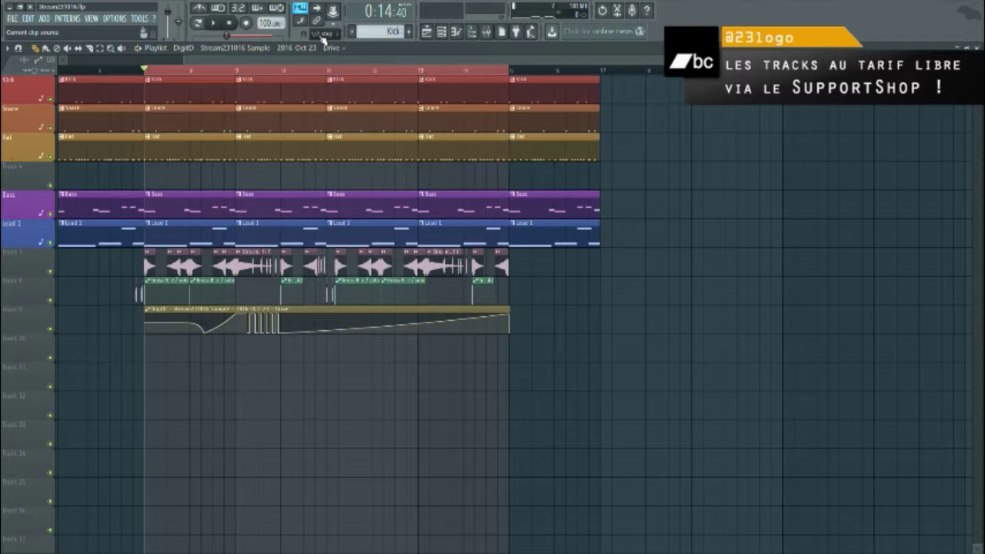
Step: Audition the row of Drive dips and the part after bar 10, restarting playback from bar 9
key(space)
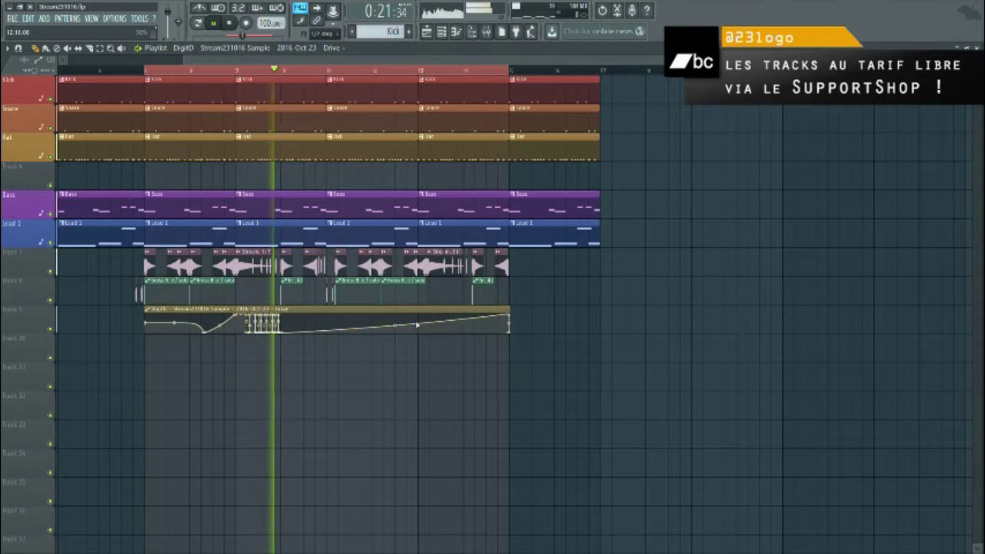
scroll(266, 291, up, 3)
scroll(285, 290, up, 2)
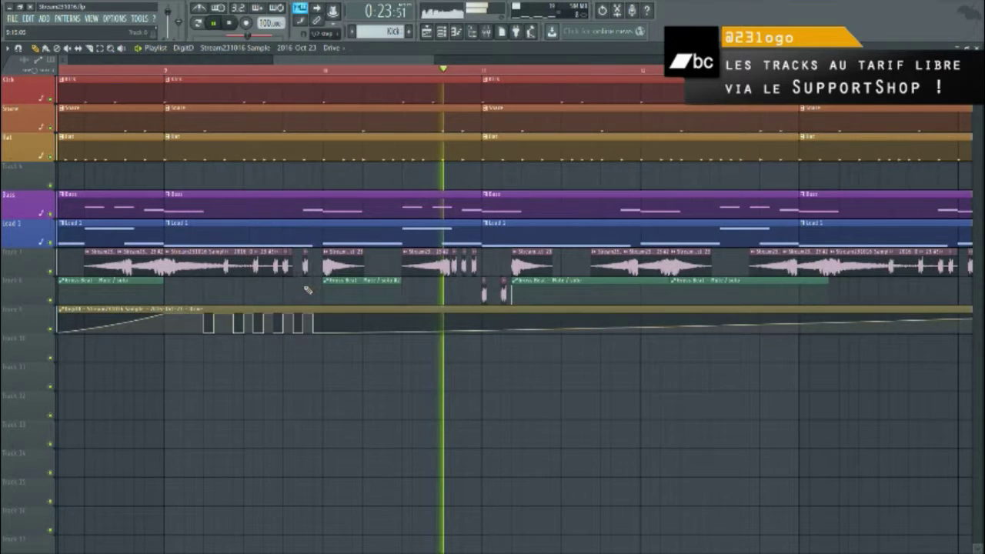
scroll(308, 290, up, 1)
click(133, 70)
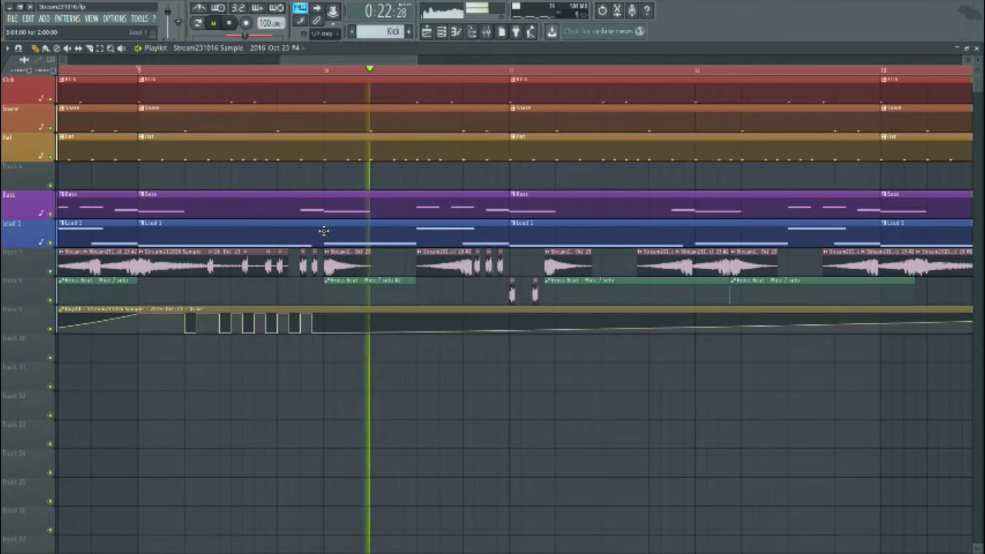
scroll(324, 230, down, 2)
key(space)
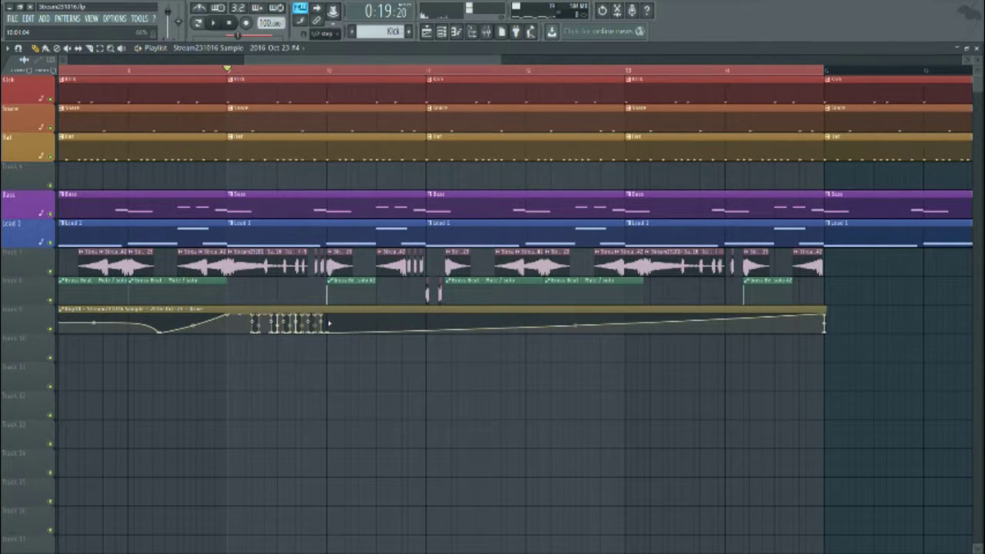
Step: Add a wider square Drive dip just after bar 10, hold the level high after it and audition from bar 9
key(space)
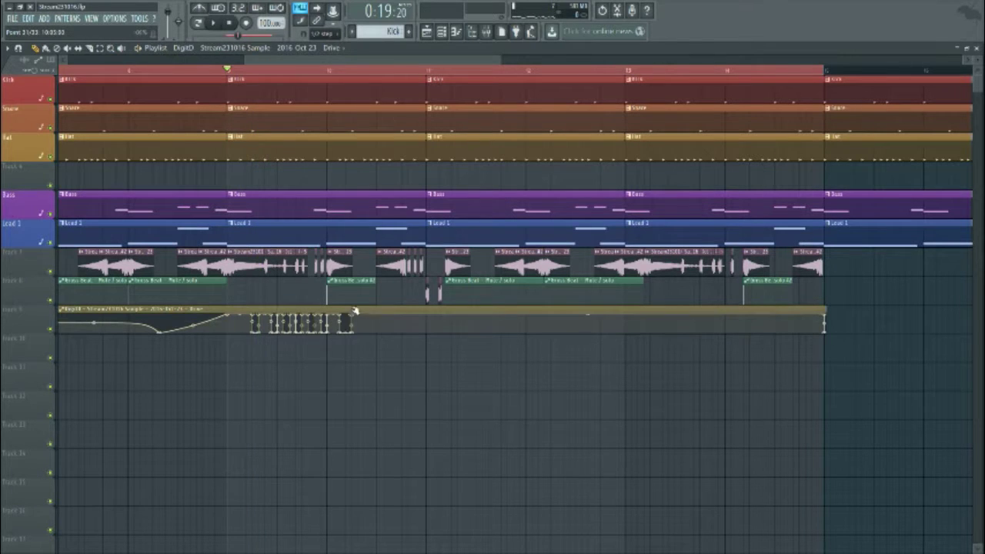
key(space)
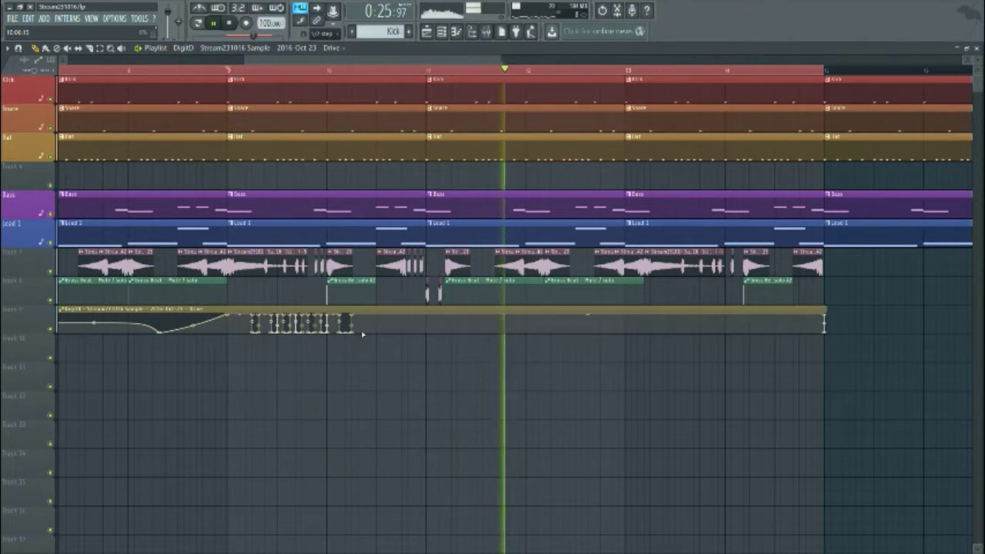
key(space)
key(space)
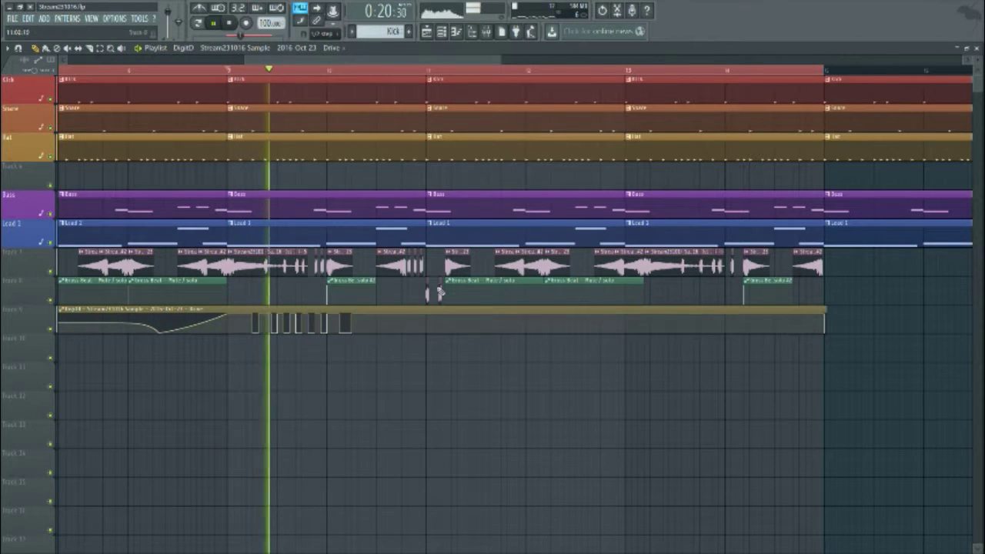
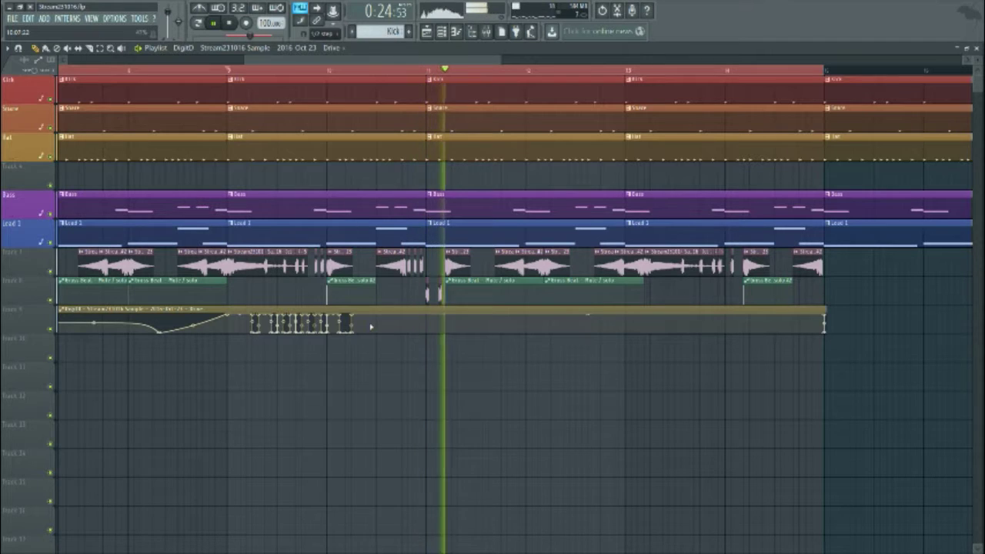
key(space)
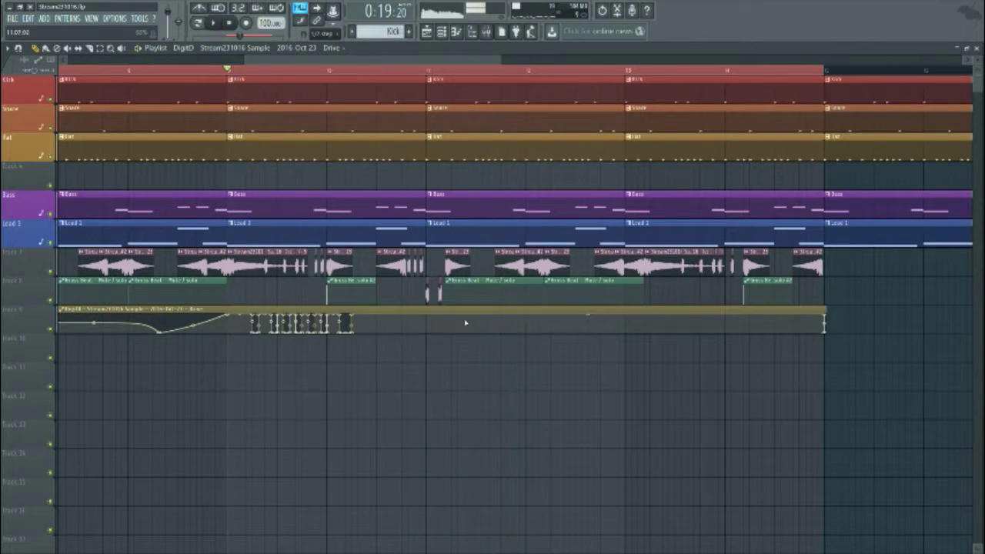
Step: Add Drive automation points between bars 11 and 12 to form a wide square dip, and audition from bar 11
right_click(479, 324)
drag(479, 321, 508, 311)
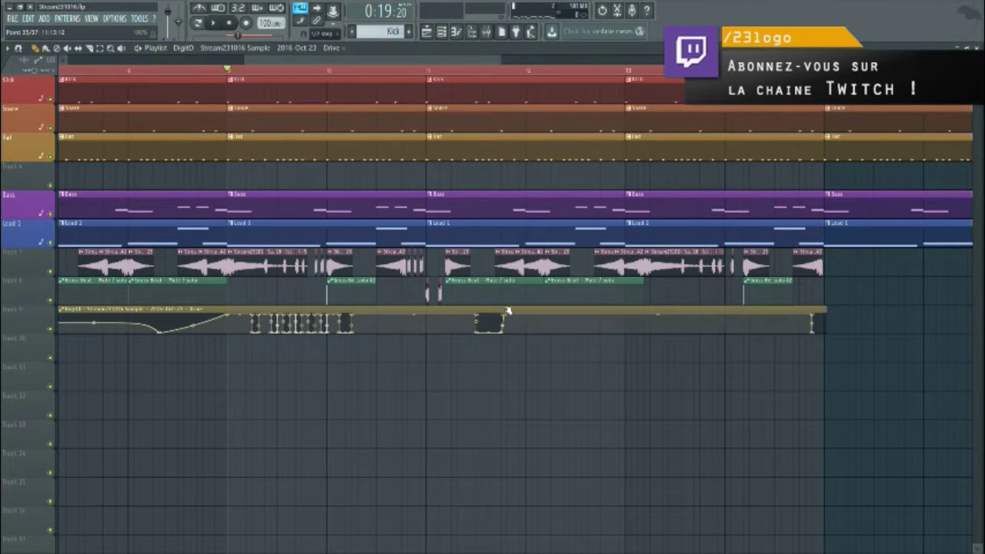
key(space)
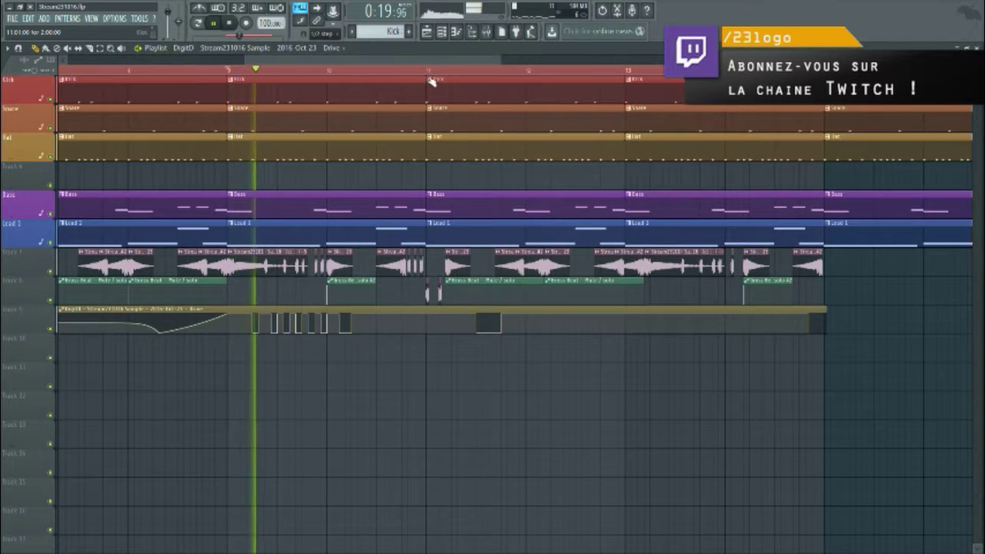
click(427, 71)
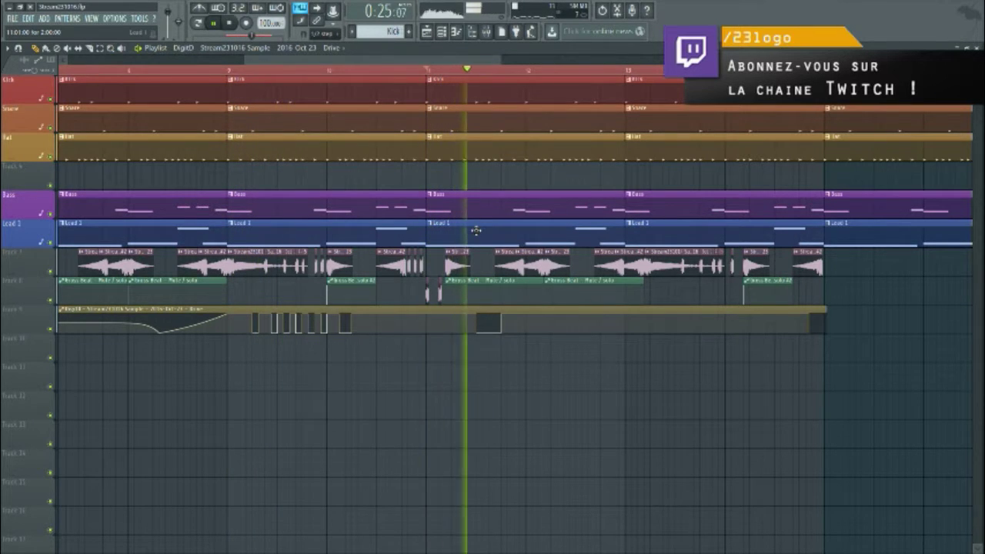
scroll(481, 235, up, 2)
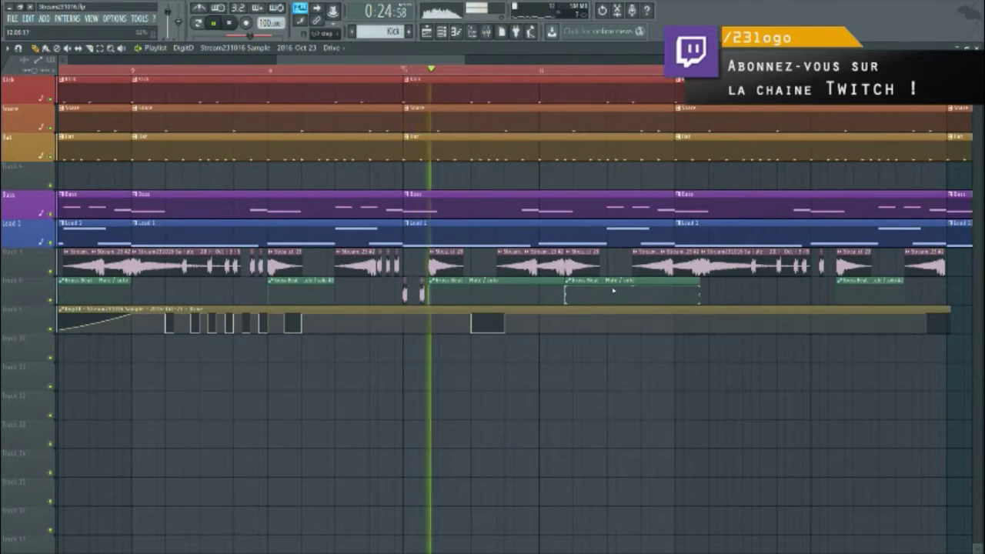
Step: Delete the second Gross Beat mute automation clip near bar 12 and move the short sample slices at bar 11 up to the main sample track
key(space)
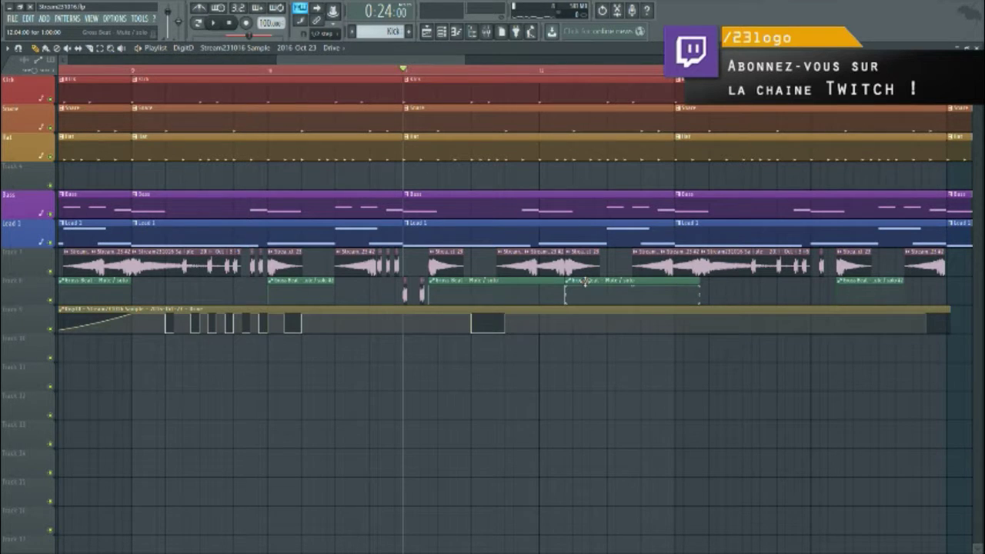
scroll(585, 283, down, 2)
scroll(552, 290, down, 1)
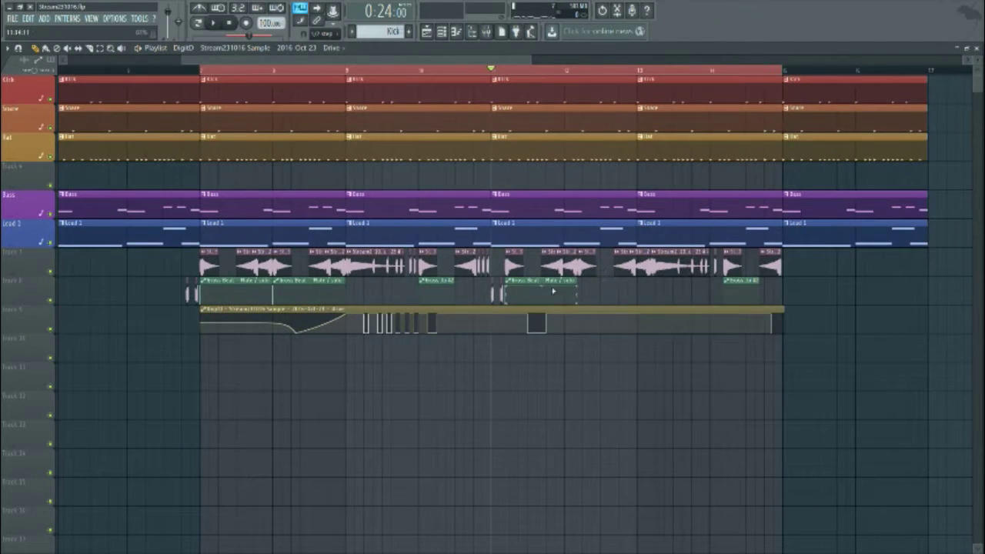
scroll(553, 291, up, 1)
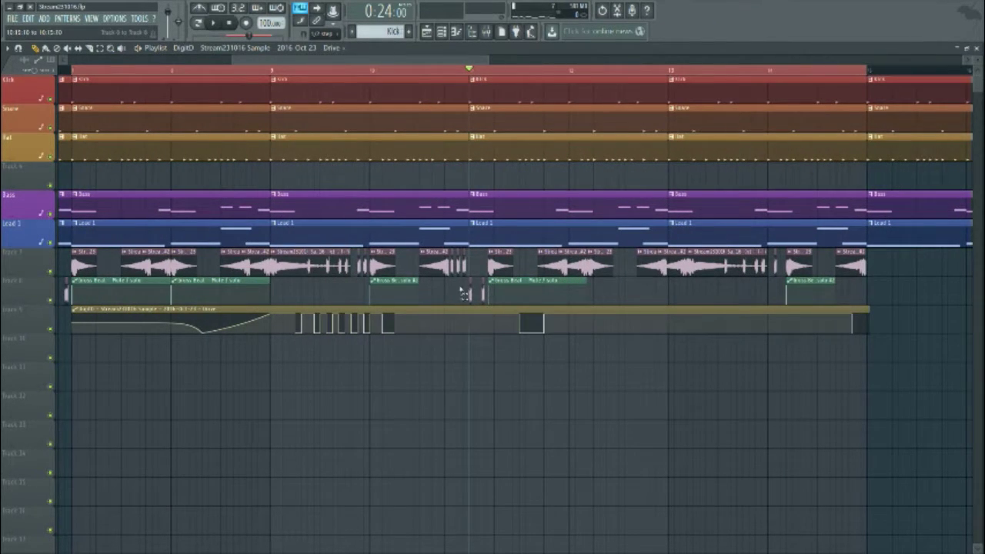
drag(484, 297, 483, 294)
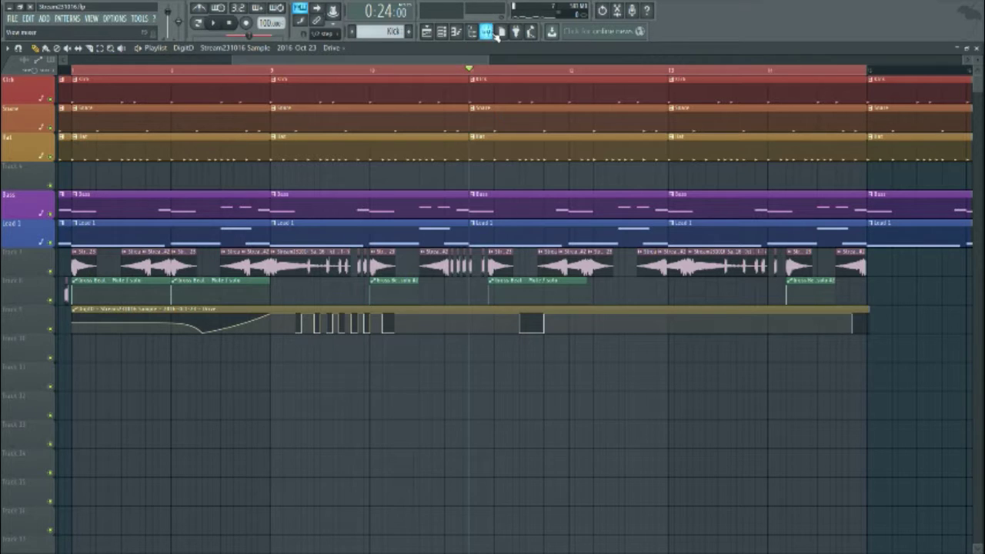
Step: Open Gross Beat from the sample's mixer track and watch its volume pattern while auditioning from bar 11
click(497, 35)
drag(522, 301, 522, 326)
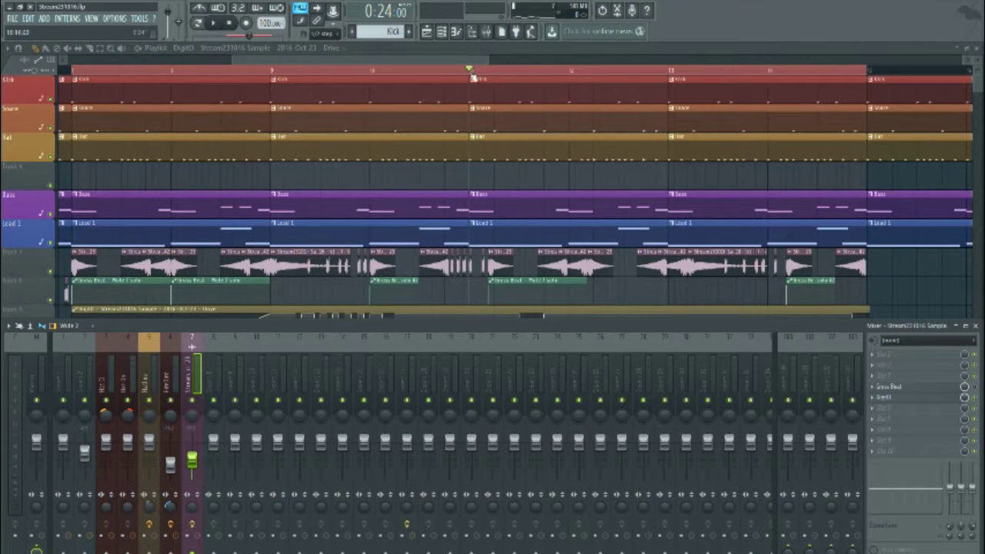
key(F9)
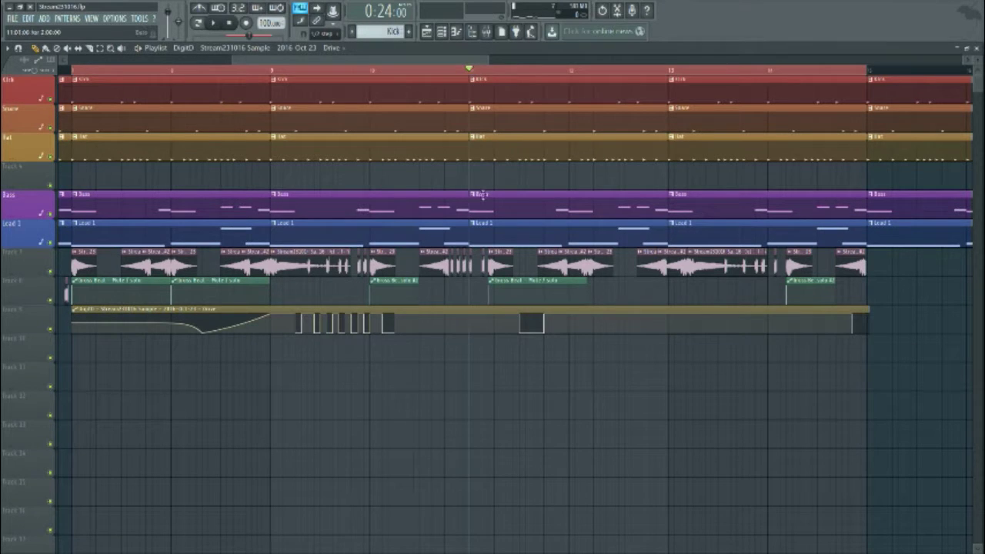
scroll(495, 302, up, 2)
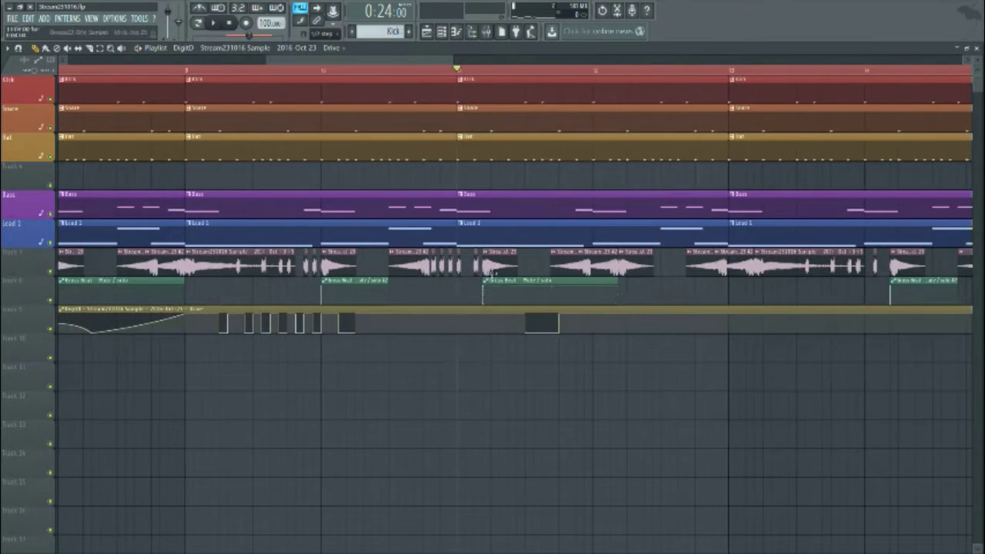
click(496, 35)
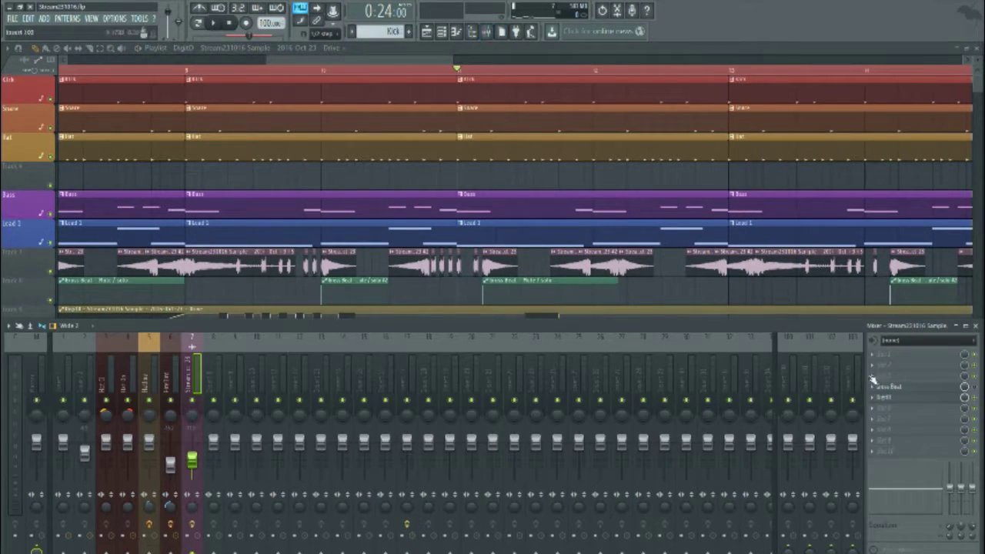
click(911, 388)
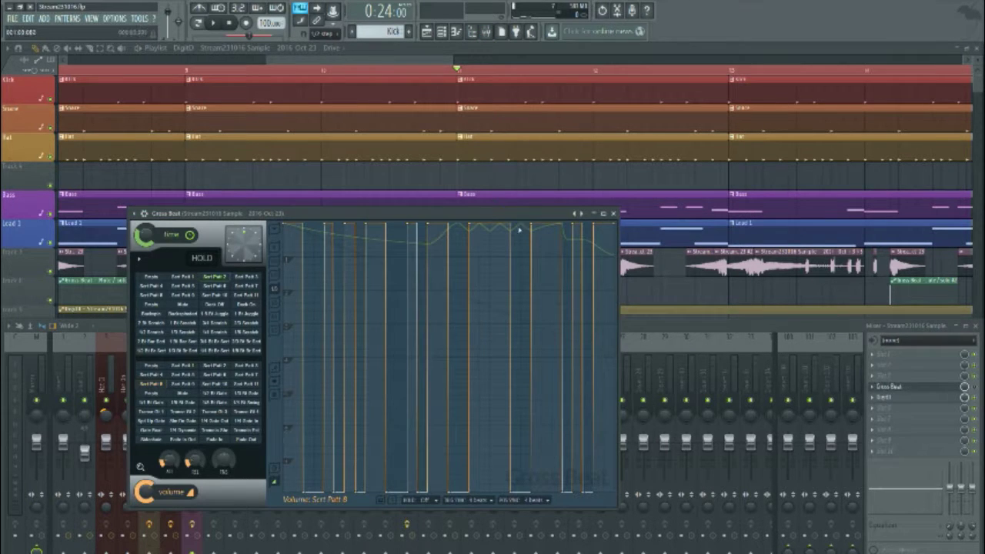
drag(370, 215, 433, 294)
key(space)
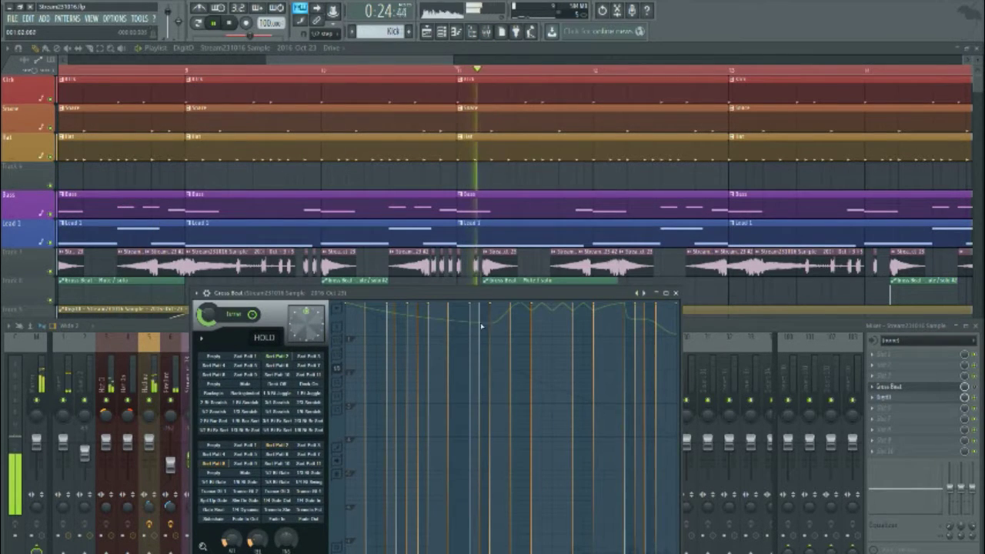
key(space)
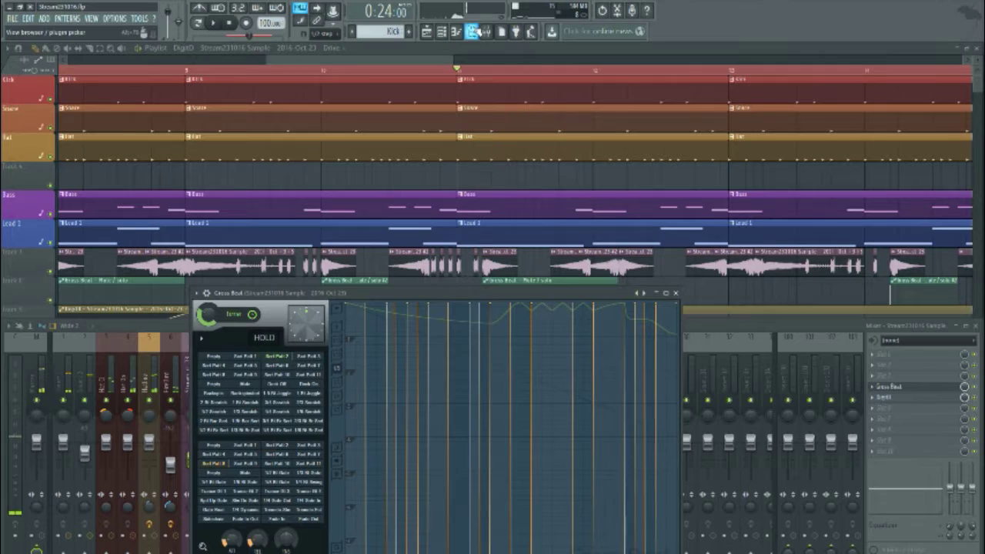
Step: Move the playback start to the slice just after bar 11 and replay it with Gross Beat open to examine its patterns
click(484, 72)
key(space)
key(space)
click(486, 31)
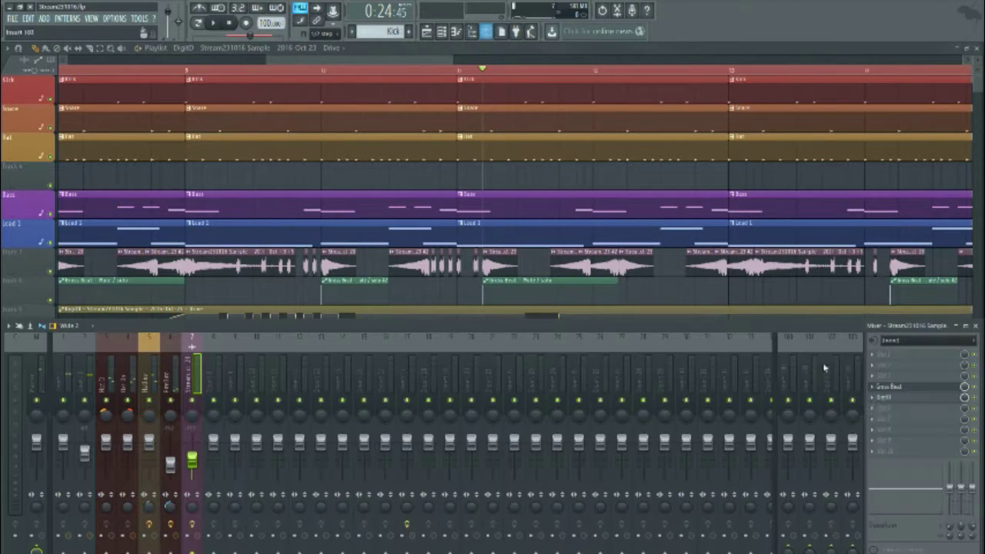
click(892, 387)
key(space)
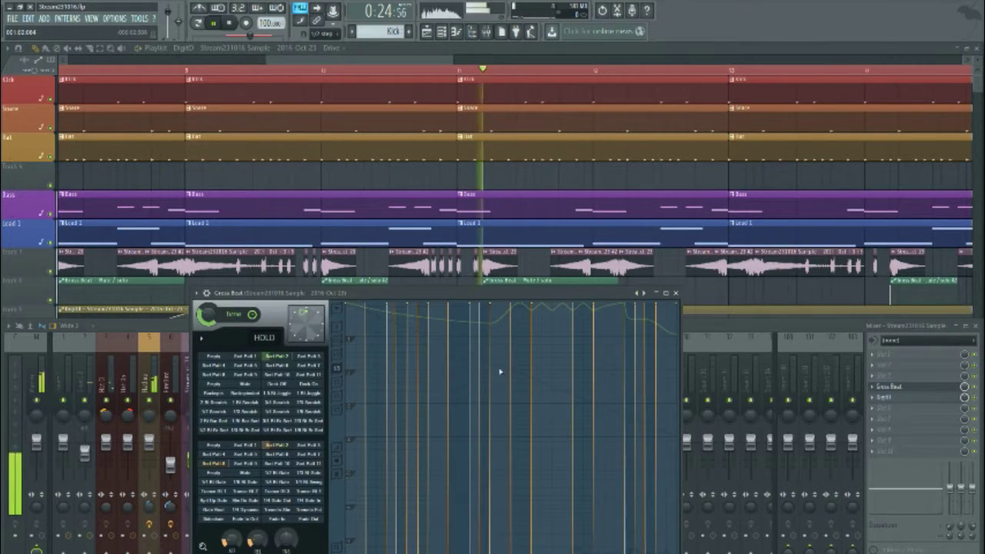
drag(481, 296, 458, 188)
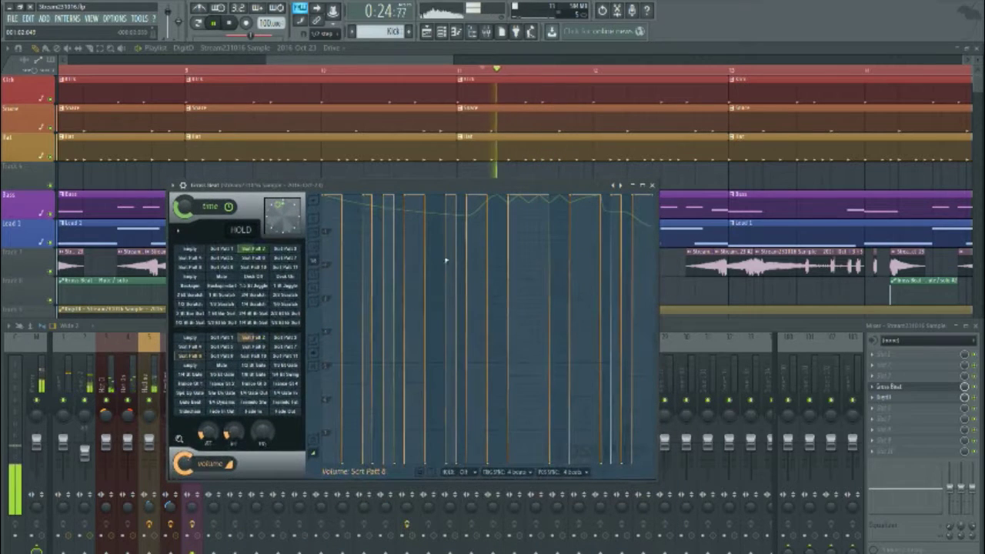
click(483, 67)
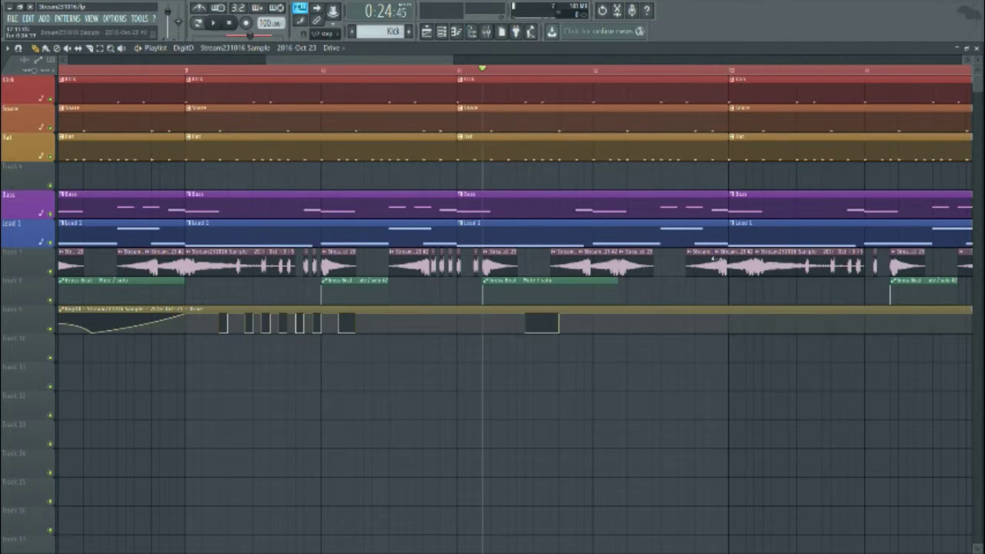
Step: Try a second forward sample slice directly after the one just past bar 11 and audition it
key(space)
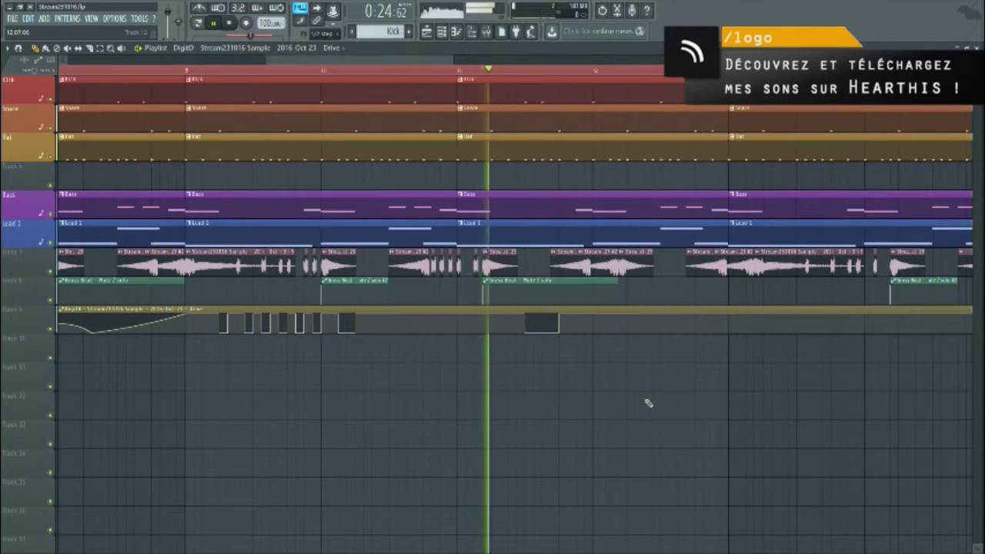
key(space)
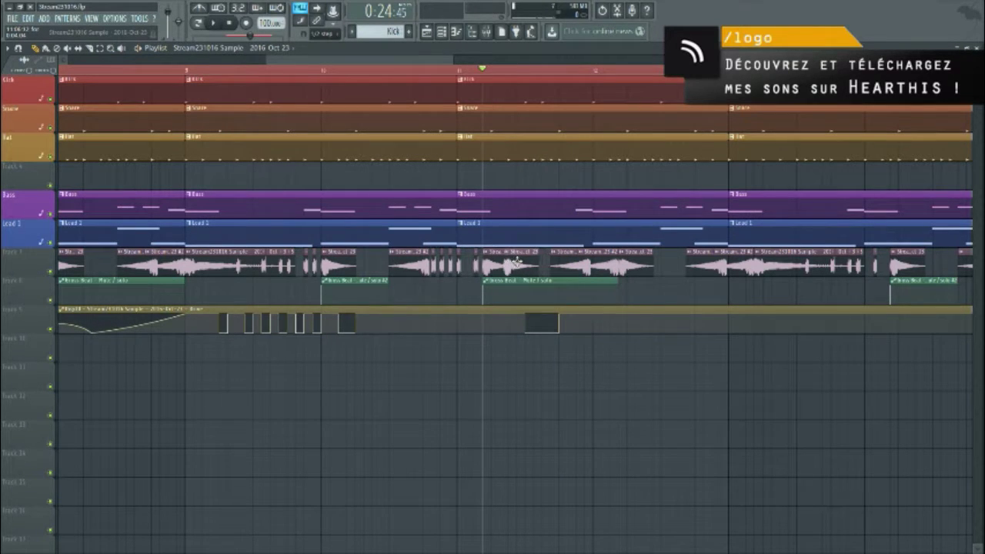
key(space)
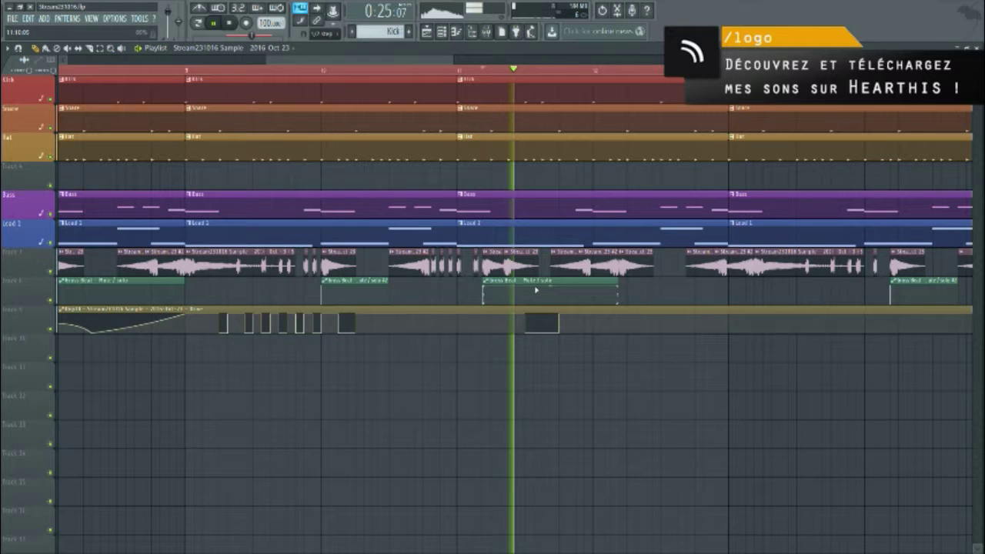
key(space)
Step: Put the reversed #2 sample slice in the gap between the slices after bar 11, adjusting its end while replaying the passage
key(space)
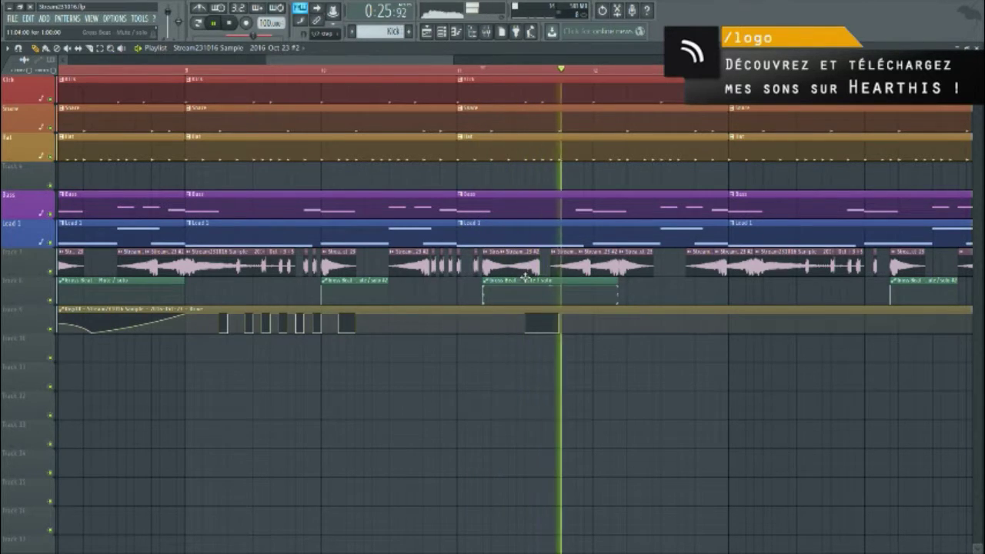
key(space)
key(space)
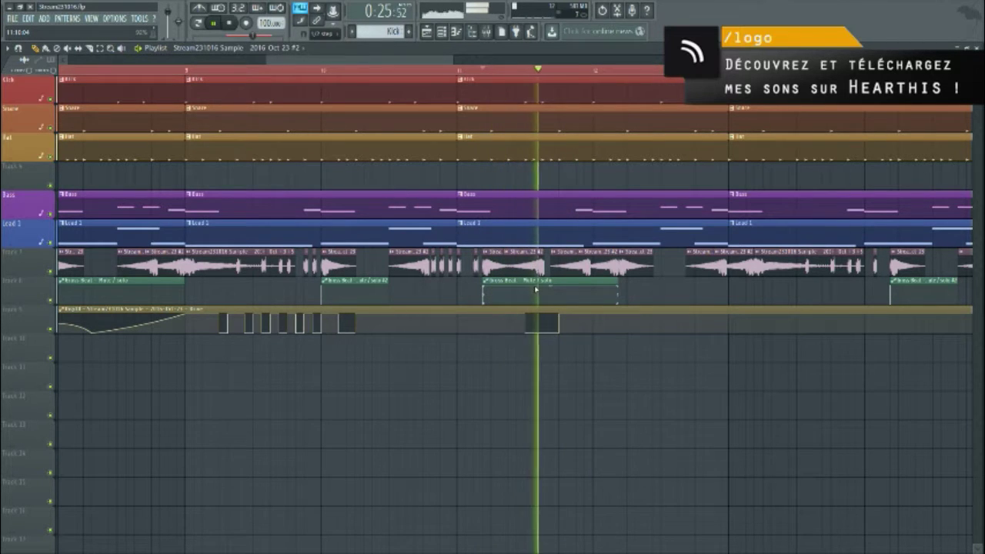
key(space)
key(space)
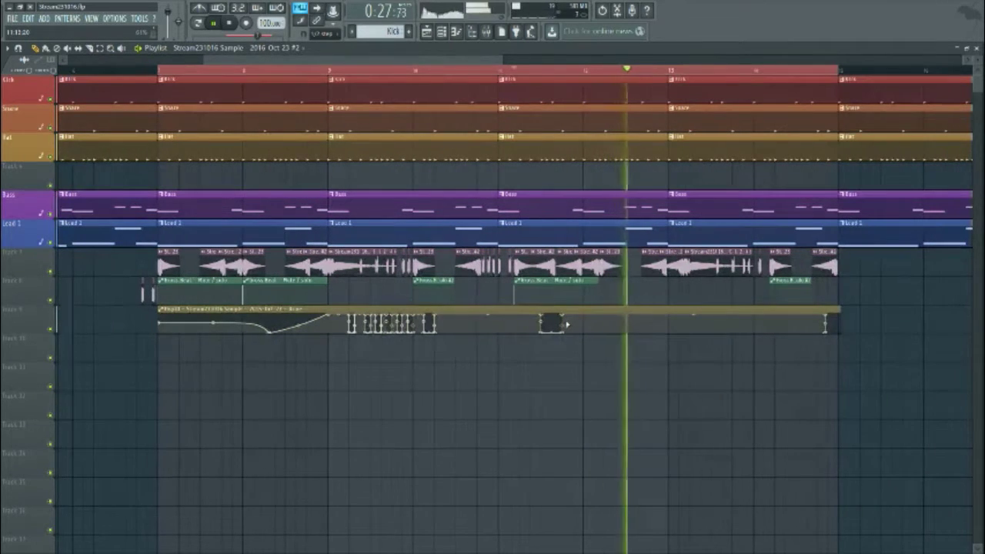
Step: Lower the Drive point ending the dip after bar 11 to form a gradual ramp, and swap the forward slice at bar 12 for a reversed one
key(space)
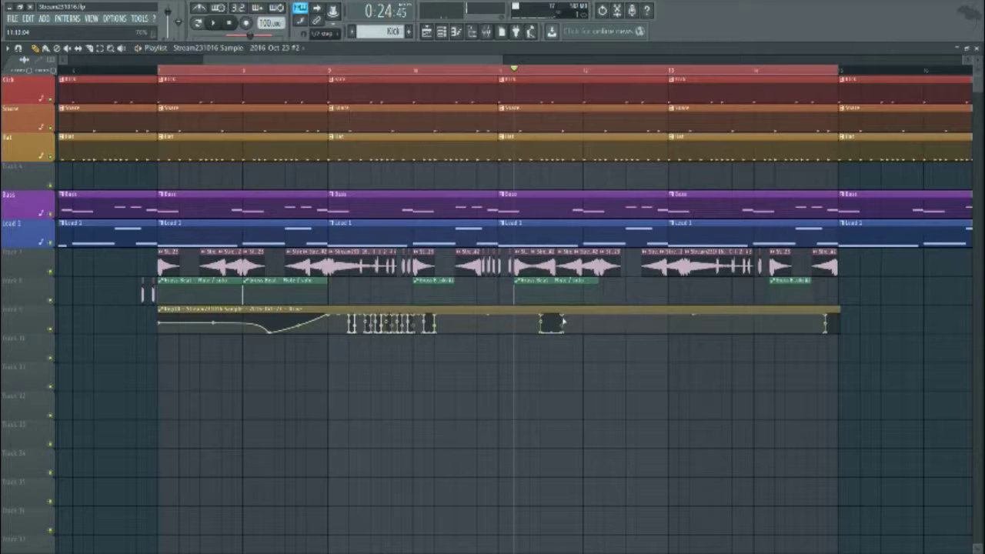
key(space)
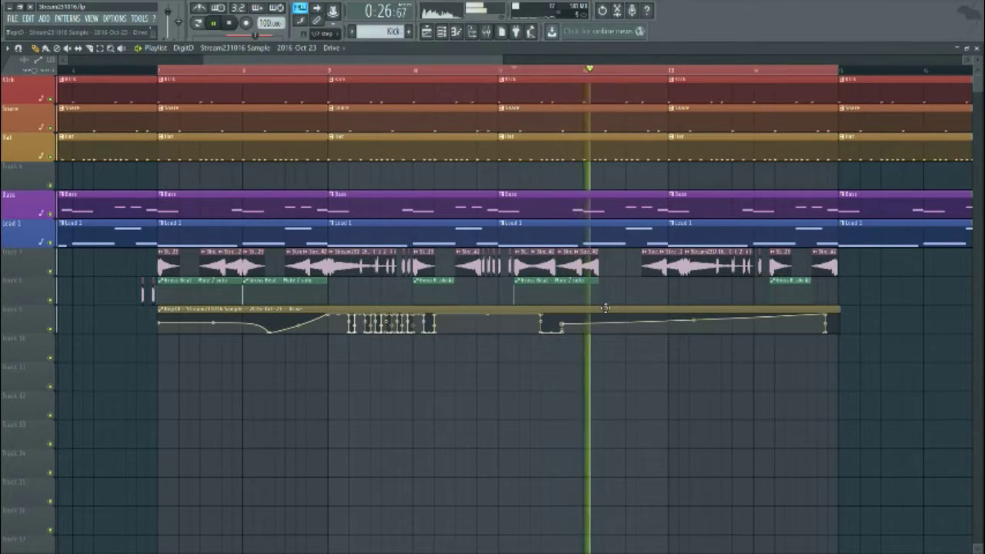
key(space)
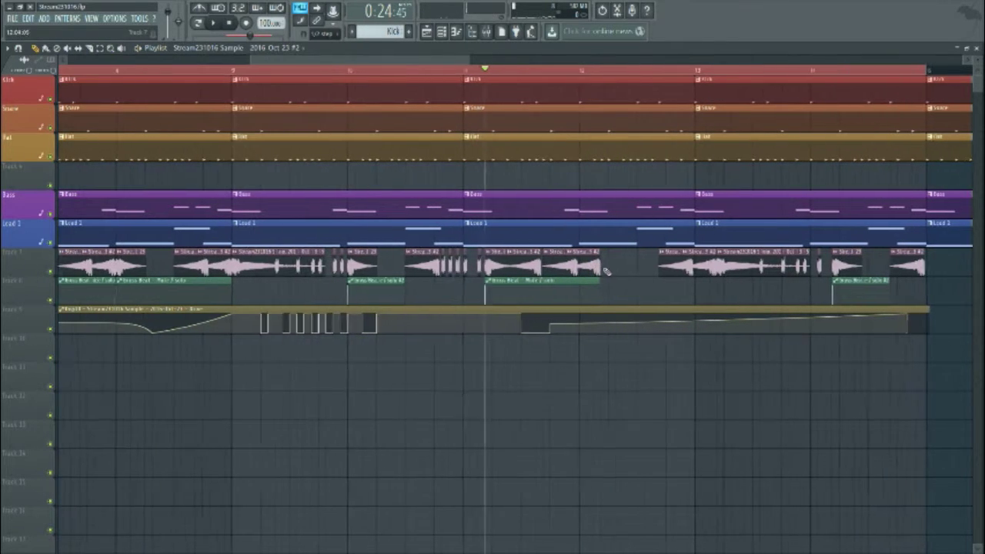
Step: Add another reversed #2 sample slice after bar 12, shift its position along the track and replay from just after bar 11
scroll(607, 265, up, 2)
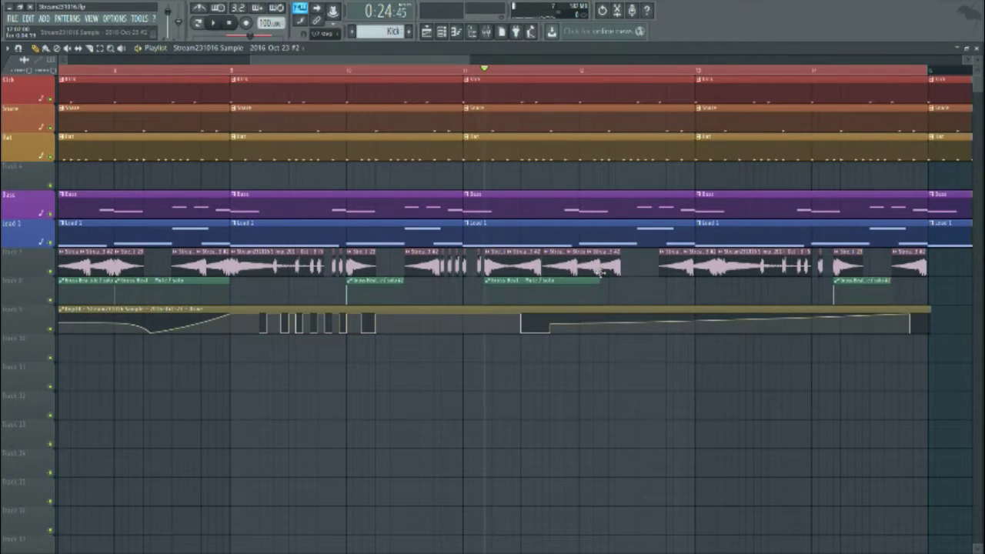
key(space)
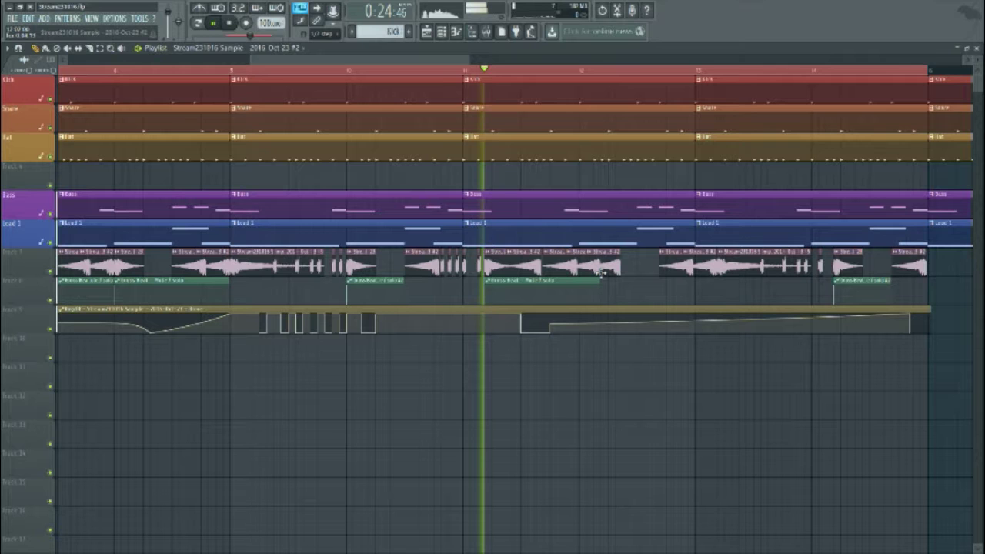
key(space)
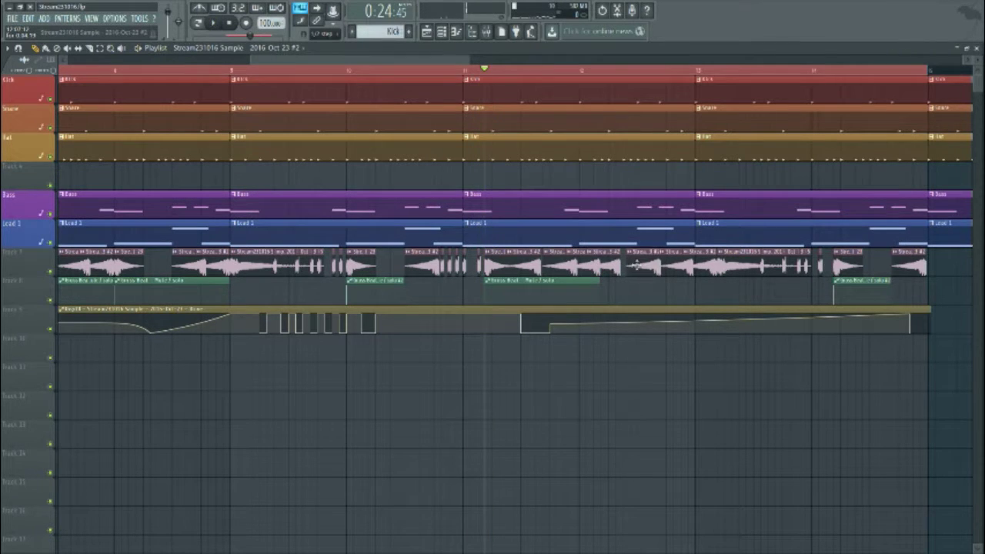
key(space)
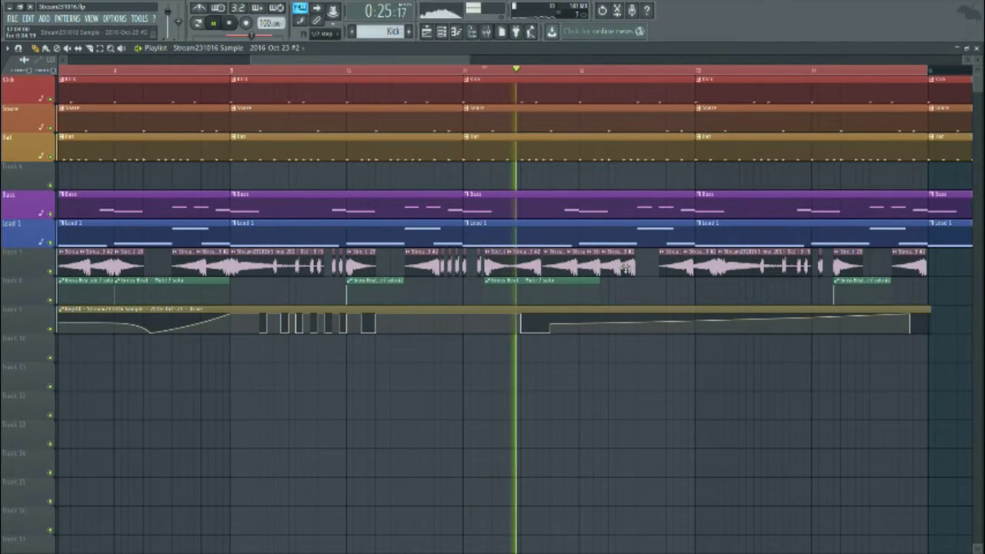
Step: Select the last reversed slice after bar 12, positioned at 12:04:00, and audition the whole row of reversed slices
scroll(628, 267, up, 2)
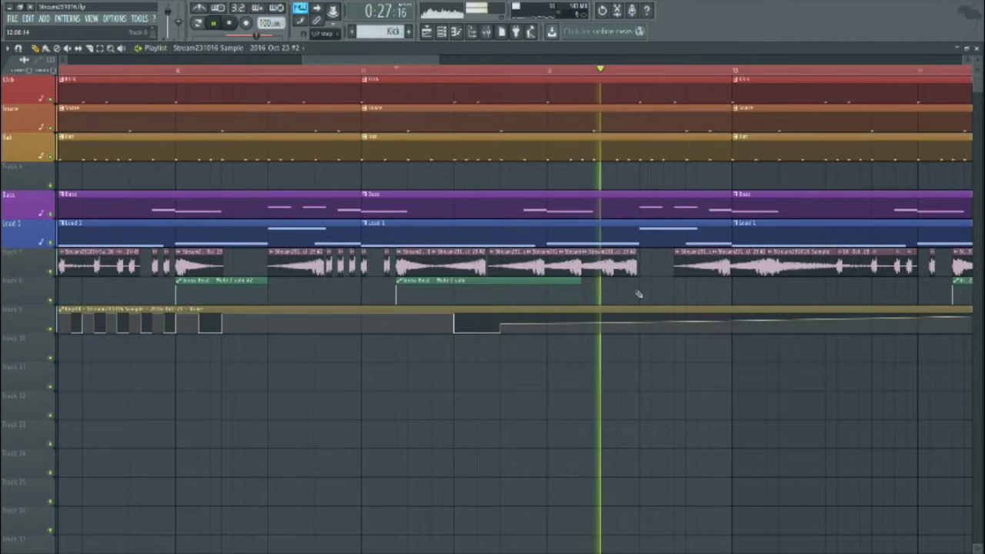
scroll(628, 269, up, 2)
key(space)
ctrl+click(625, 267)
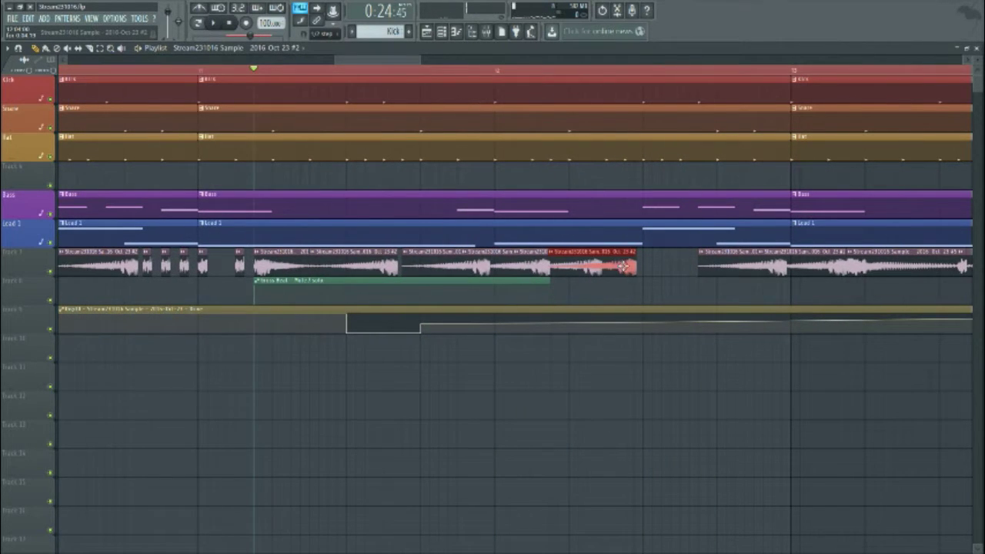
key(space)
scroll(642, 300, down, 6)
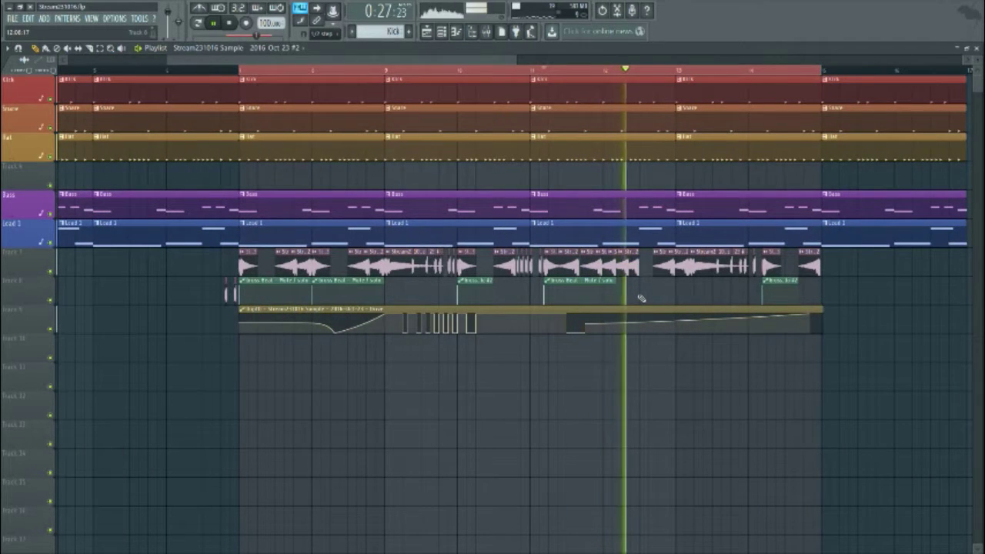
key(space)
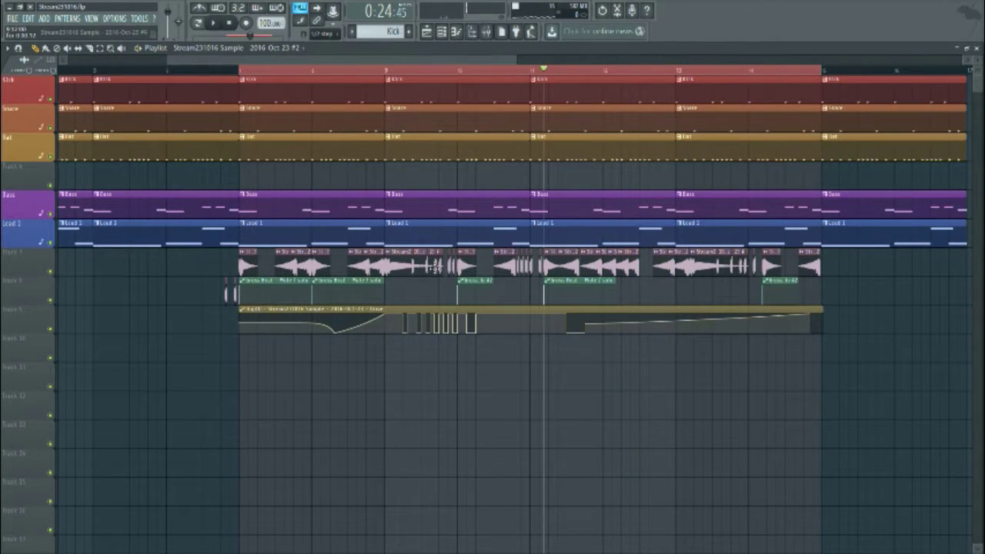
Step: Place a short #3 sample slice at 12:10:00, in the gap after the row of reversed slices, and replay the passage
scroll(436, 266, up, 5)
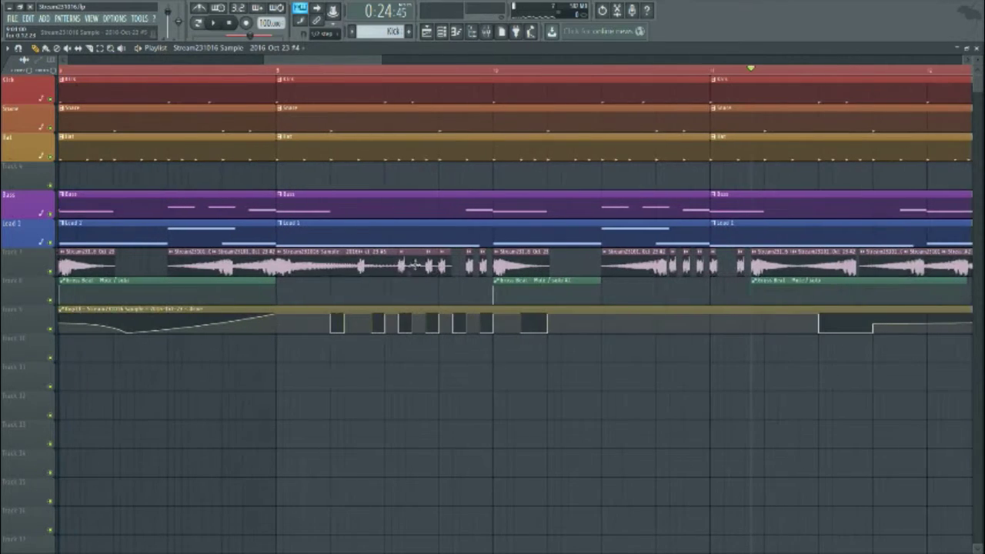
scroll(723, 281, down, 4)
scroll(794, 288, up, 2)
scroll(800, 288, down, 4)
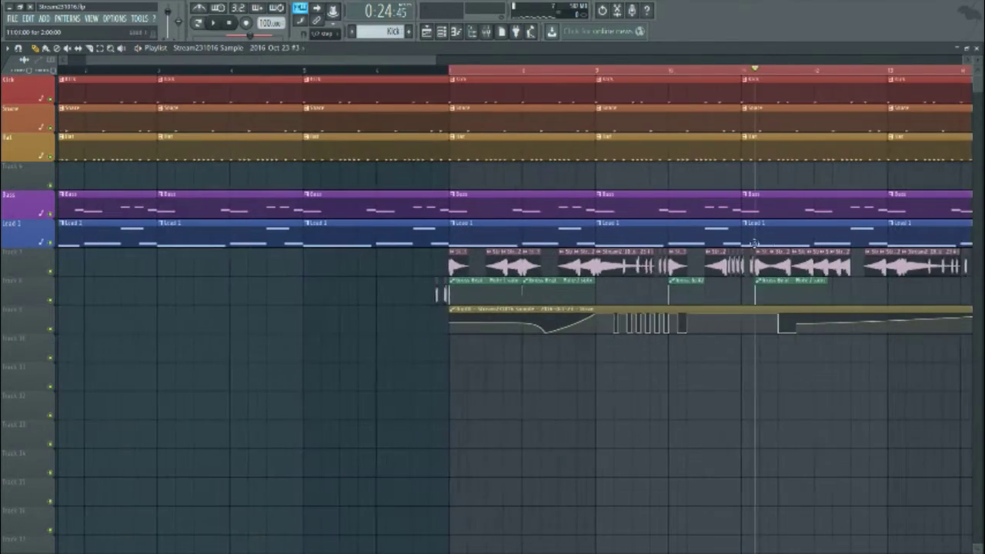
drag(397, 62, 503, 66)
scroll(577, 266, up, 4)
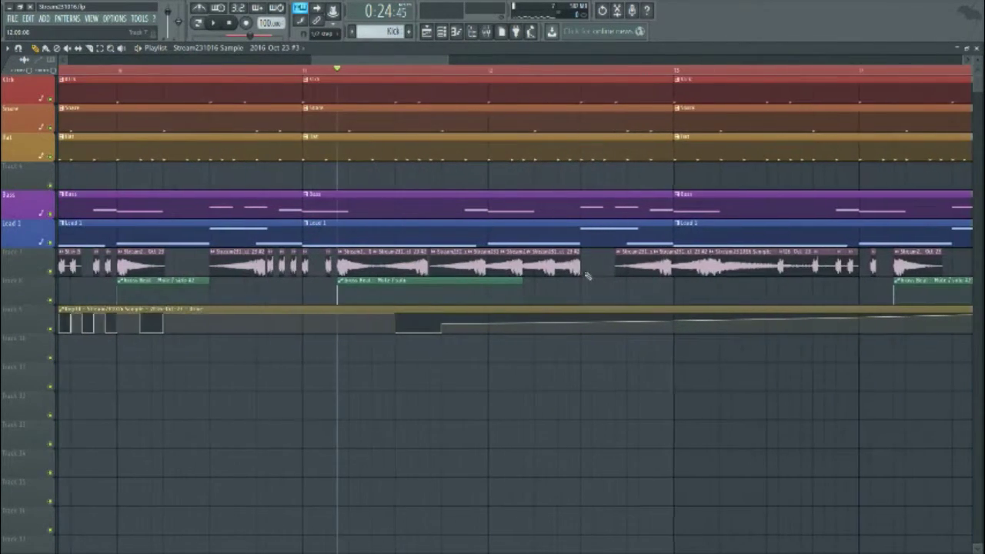
key(space)
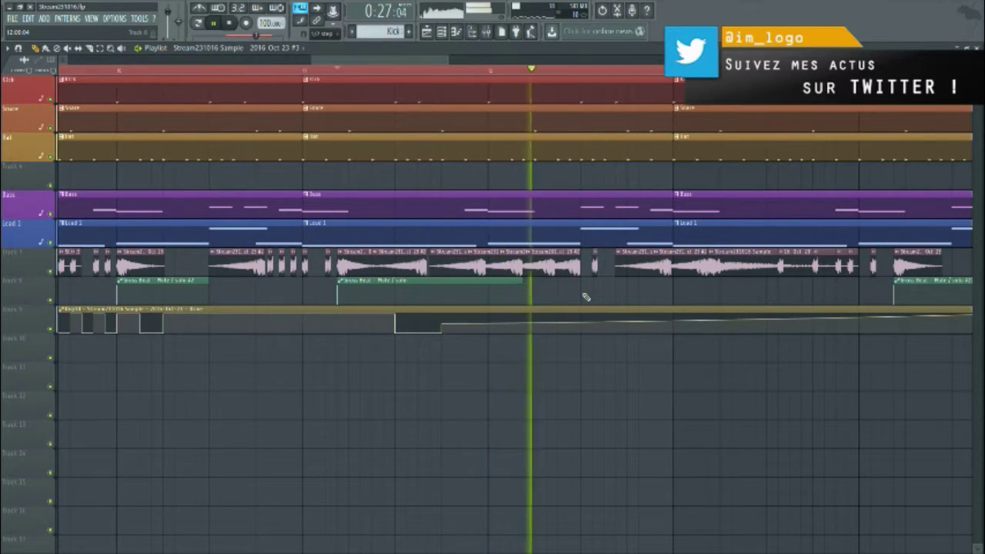
key(space)
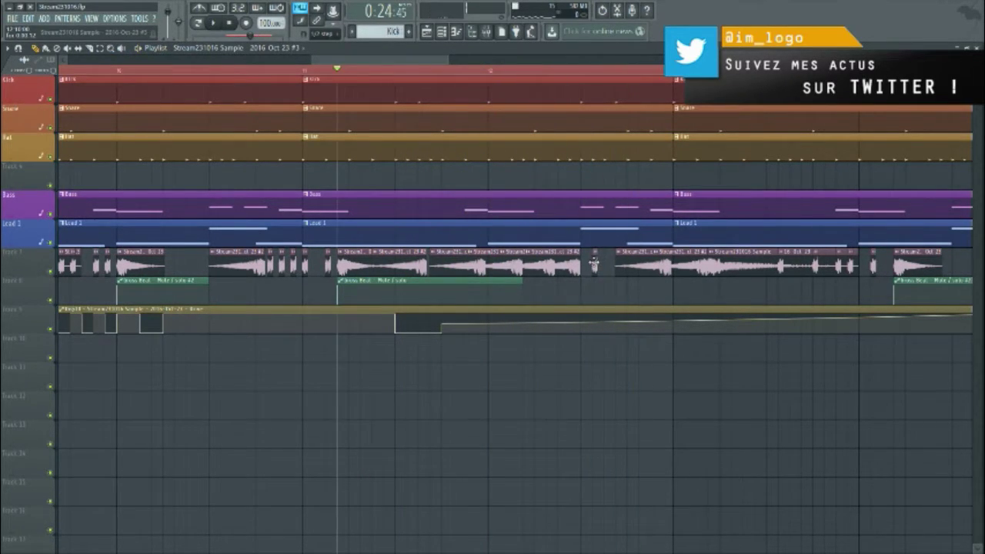
Step: Repeat the short #3 slice at neighbouring steps around 12:10:00 to form an even stutter of three, and replay it
key(space)
scroll(594, 341, down, 3)
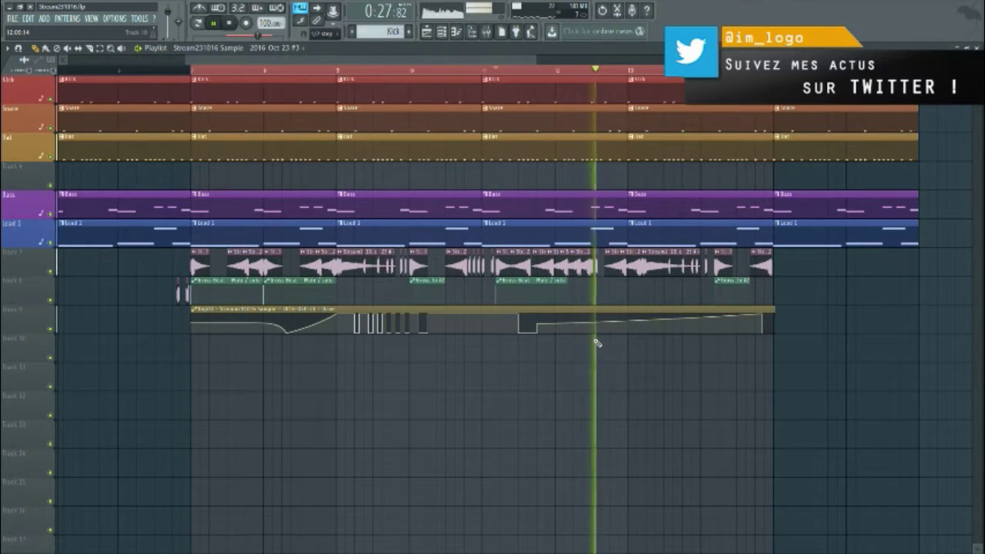
scroll(604, 282, up, 5)
key(space)
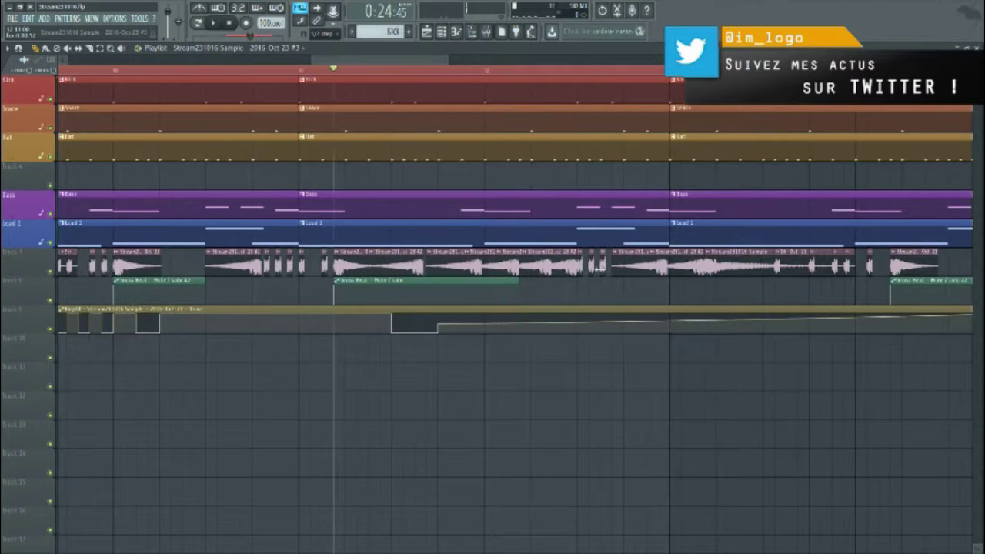
key(space)
scroll(607, 298, down, 2)
scroll(608, 299, down, 2)
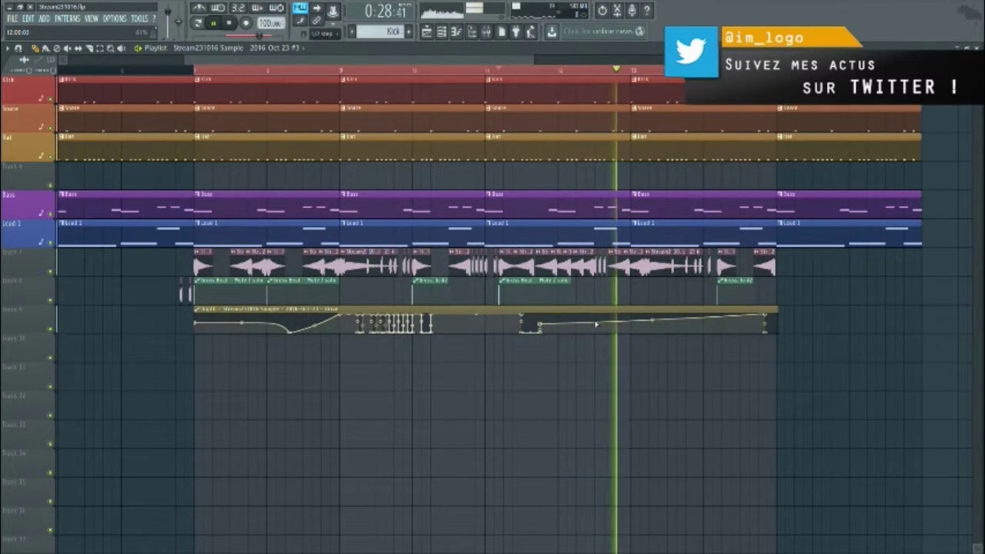
Step: Remove the reversed sample slices leading into bar 13, leaving a gap after the stutter, and replay from just after bar 11
scroll(609, 295, up, 2)
key(space)
key(space)
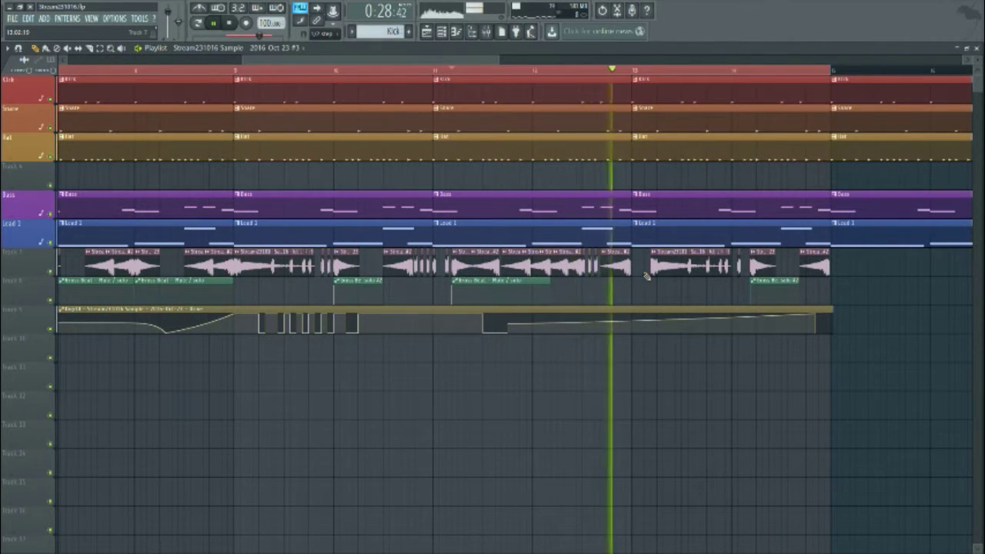
key(space)
right_click(614, 263)
key(space)
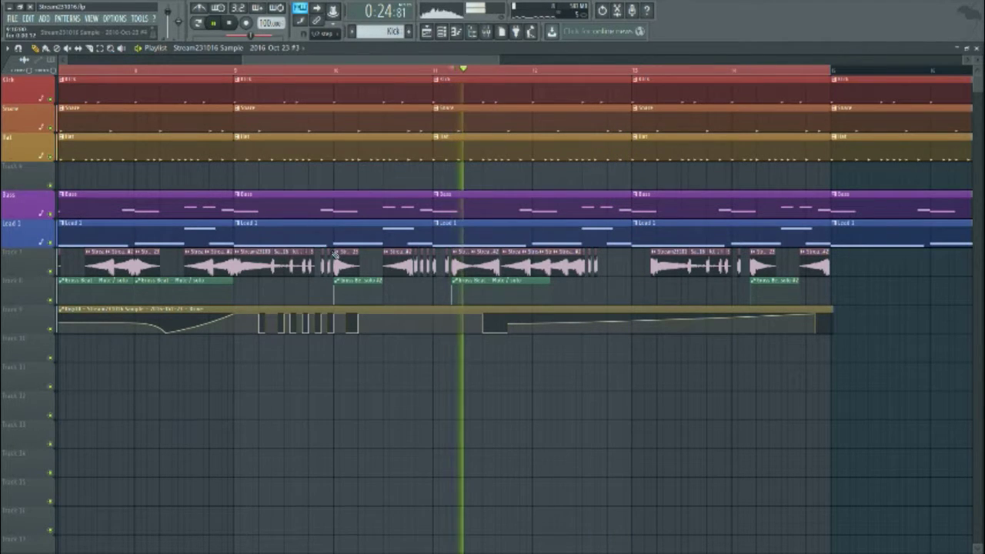
Step: Put a long forward sample slice at 12:13:00 running across bar 13 and rearrange the short slices over its tail while replaying
key(space)
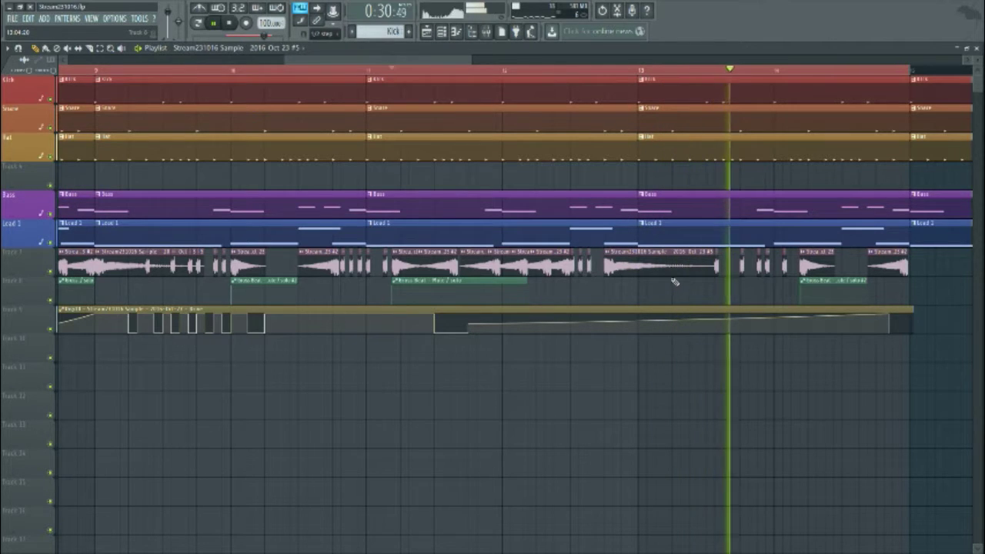
key(space)
key(space)
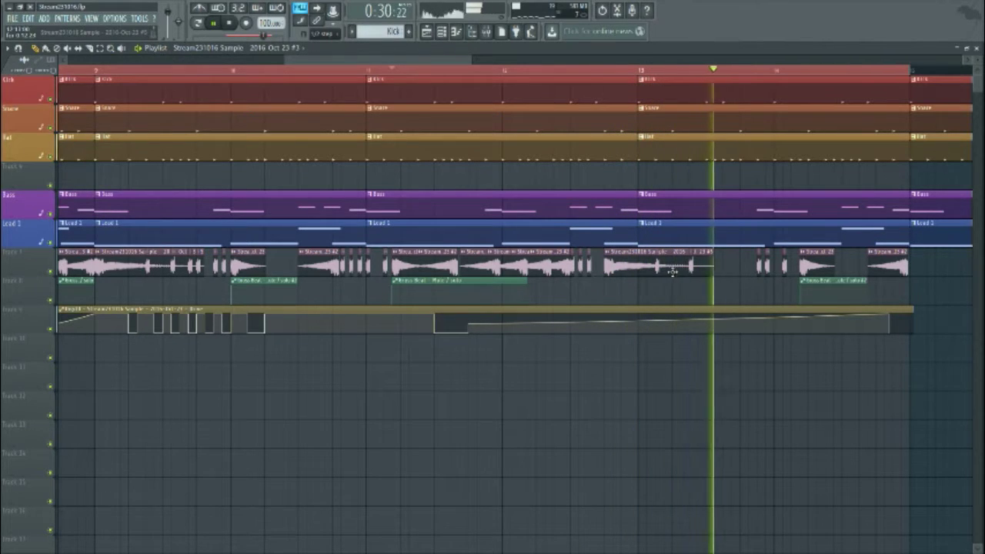
key(space)
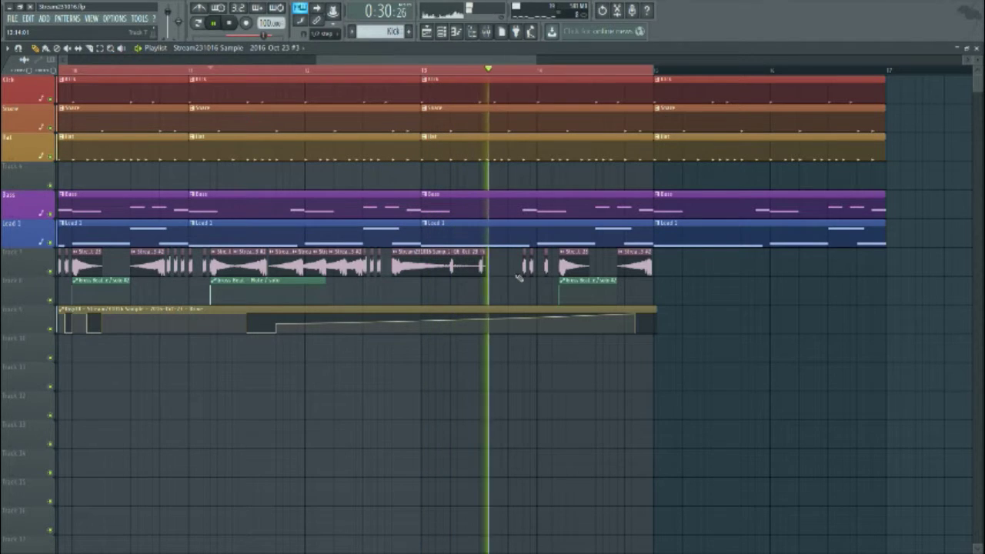
key(space)
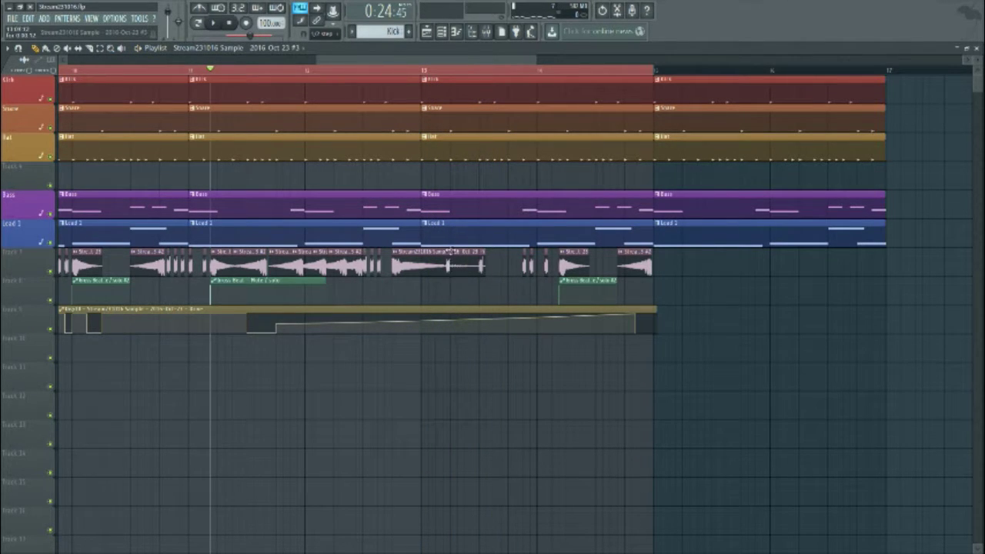
Step: Shorten the Kick clip to end early in bar 14, start the forward slice at bar 14 and remove the last reversed slice
key(space)
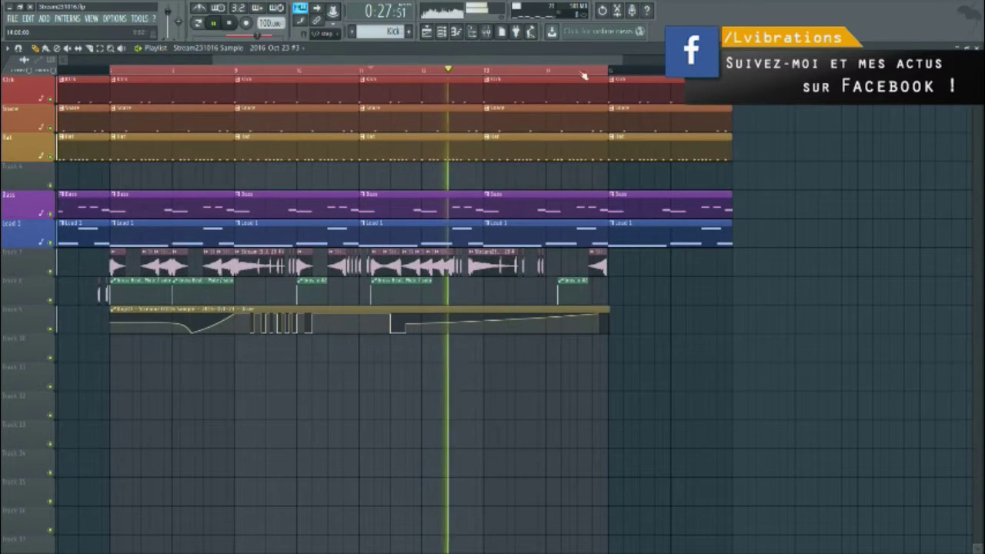
drag(607, 88, 559, 88)
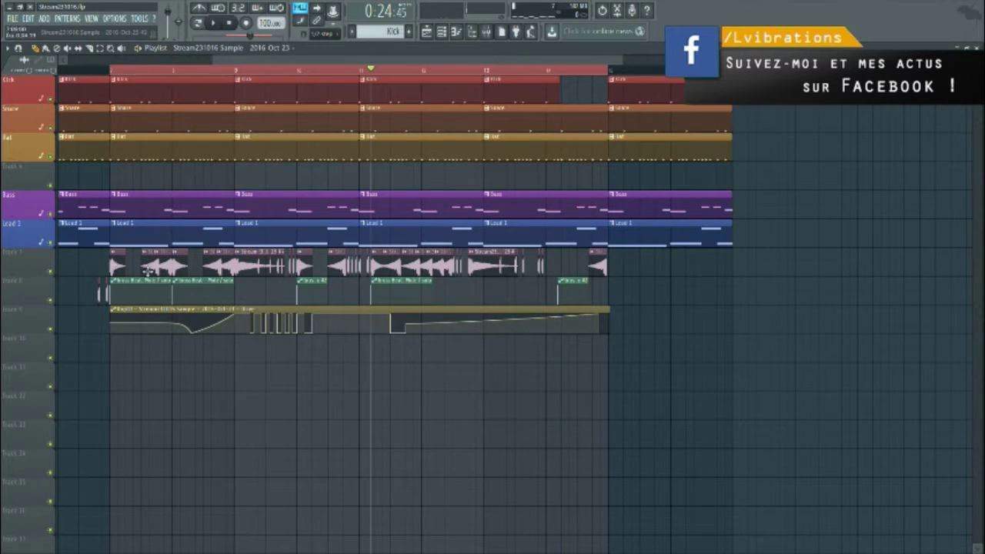
scroll(519, 270, up, 2)
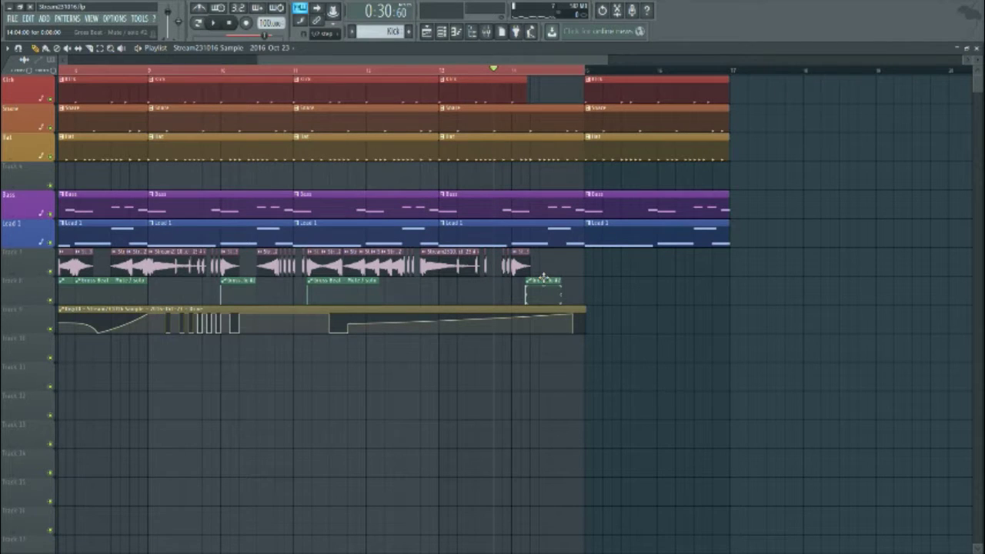
Step: Move the Gross Beat Mute / solo #2 clip to 14:01:00, aligning it with the forward slice, and replay the ending
key(space)
drag(543, 277, 539, 287)
key(space)
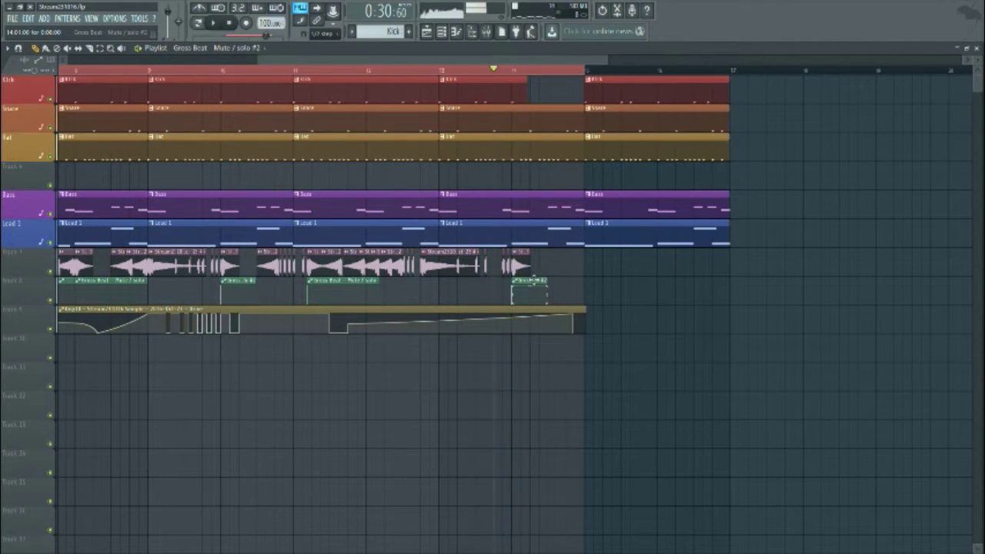
key(space)
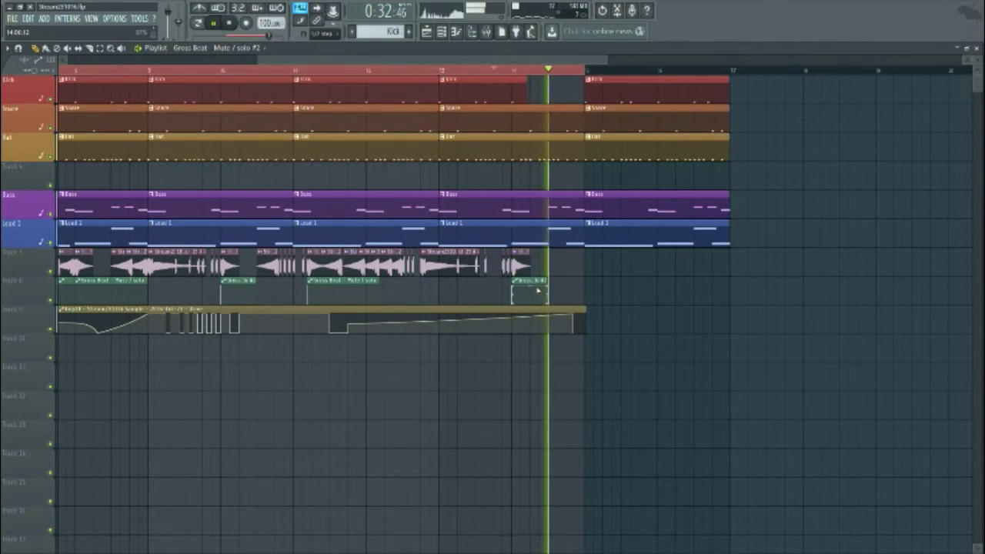
key(space)
key(space)
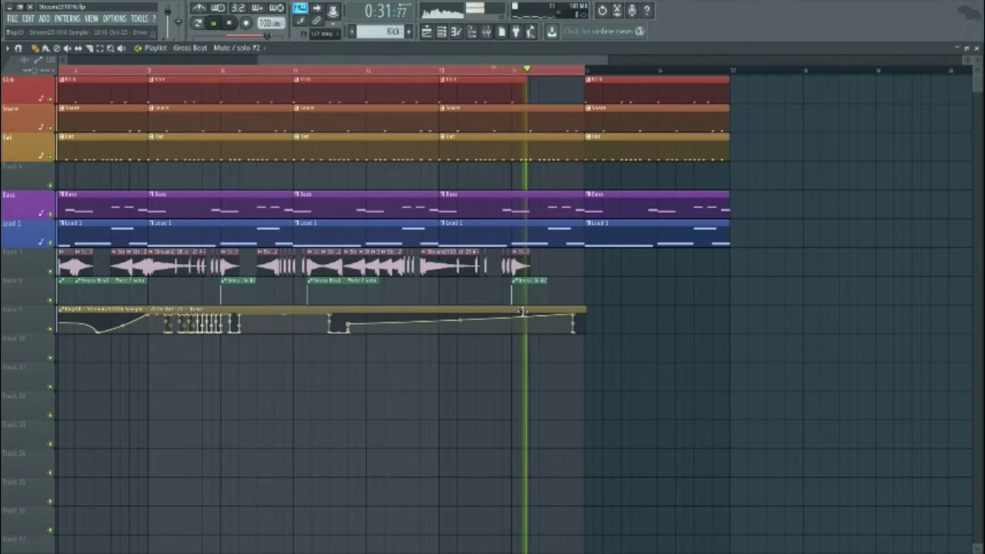
scroll(500, 311, down, 2)
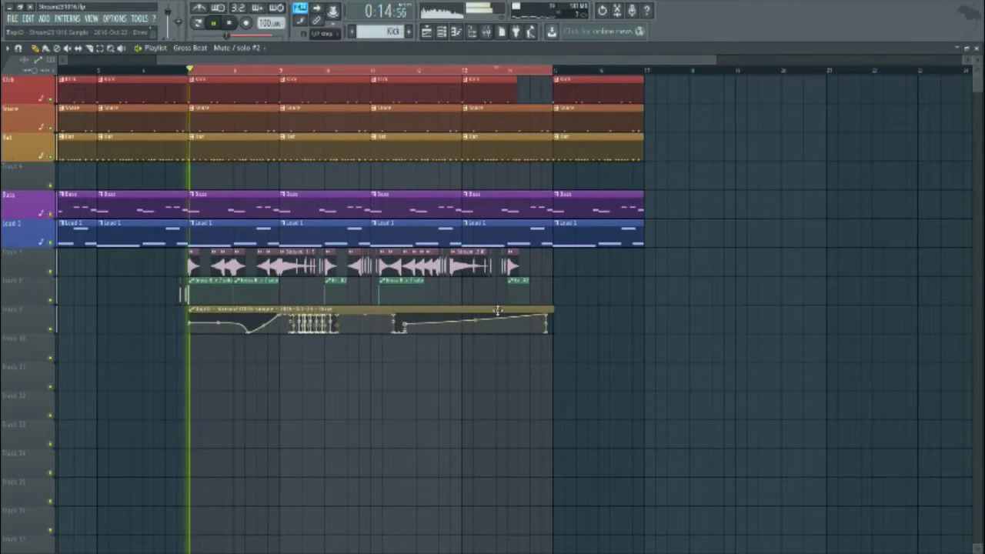
key(space)
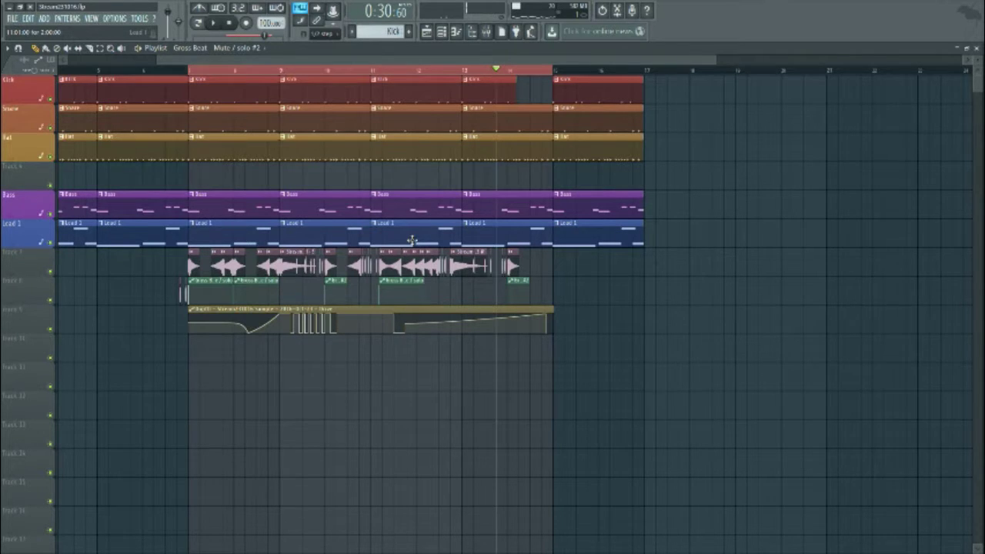
Step: Try a long #5 sample slice behind the forward slice at bar 14, audition it and delete it
scroll(411, 240, up, 2)
key(space)
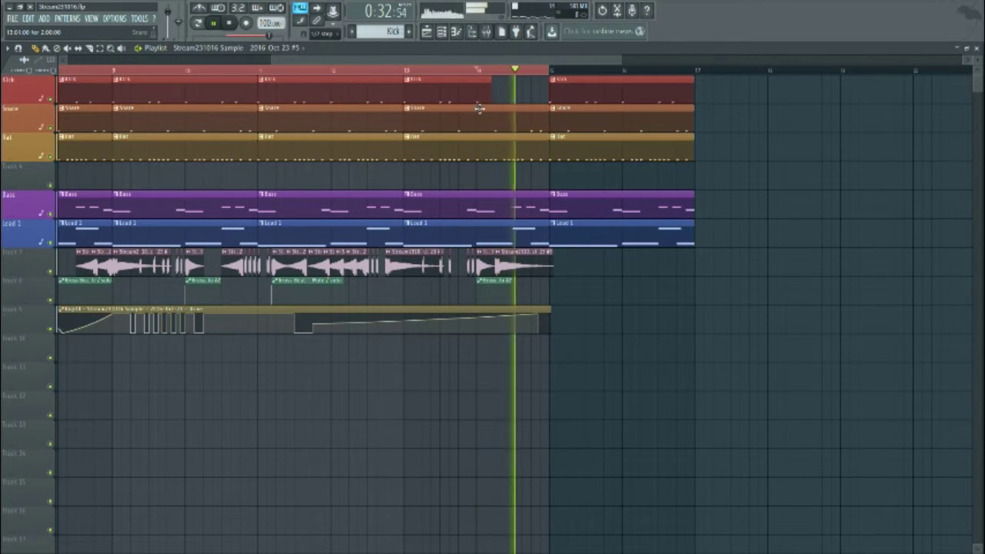
key(space)
right_click(541, 268)
key(space)
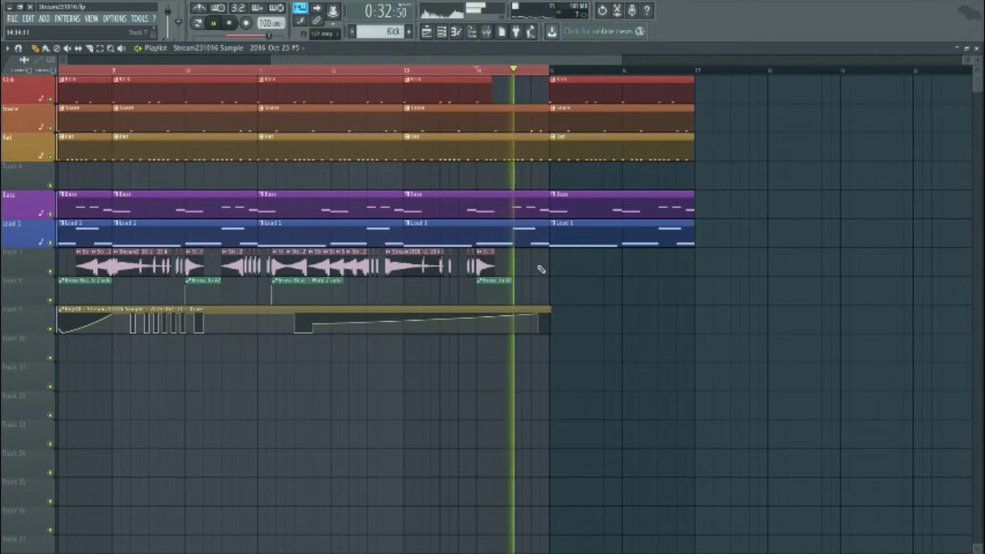
key(space)
key(space)
key(space)
Step: Make the forward slice at 14:01:00 unique, stretch it until it ends past bar 15, and audition the slowed sound
right_click(480, 256)
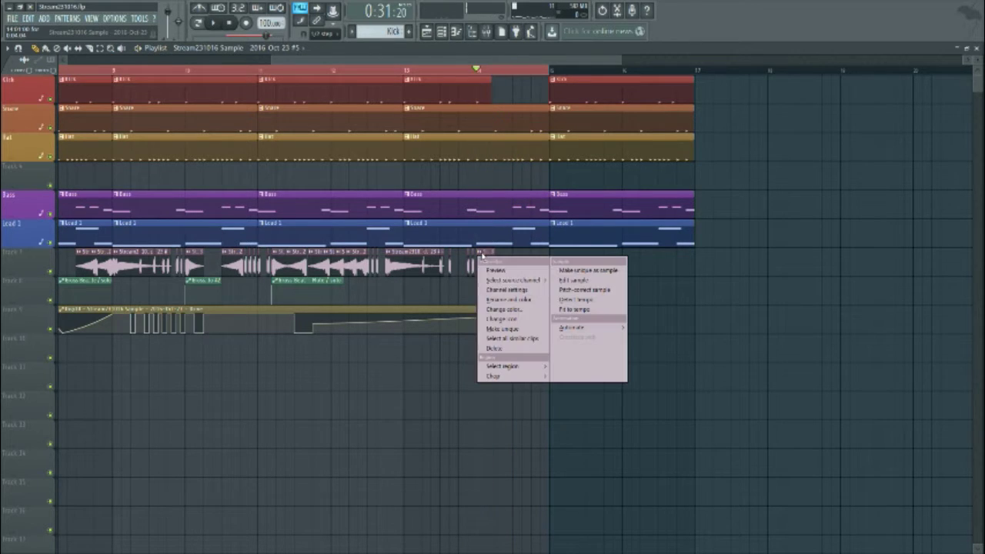
click(501, 328)
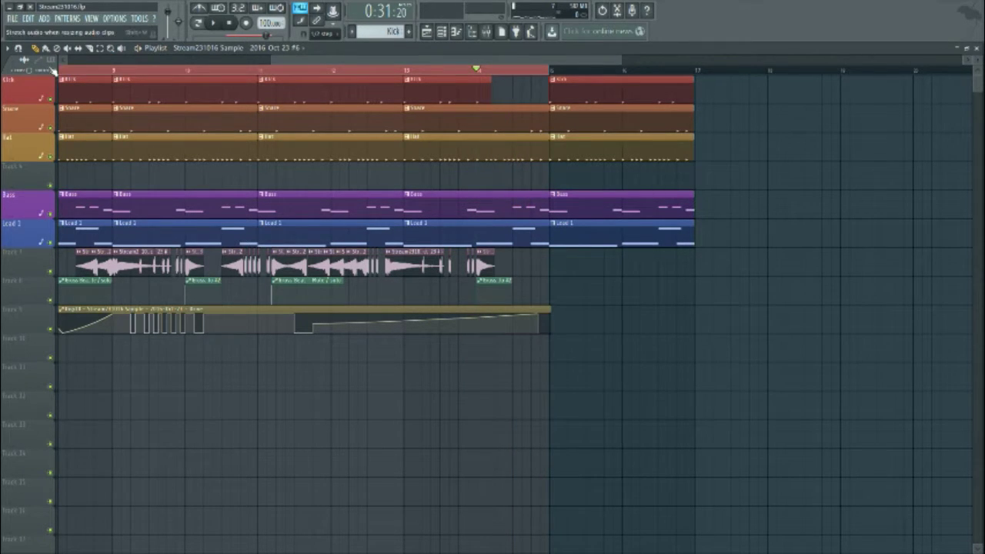
drag(494, 261, 549, 260)
key(space)
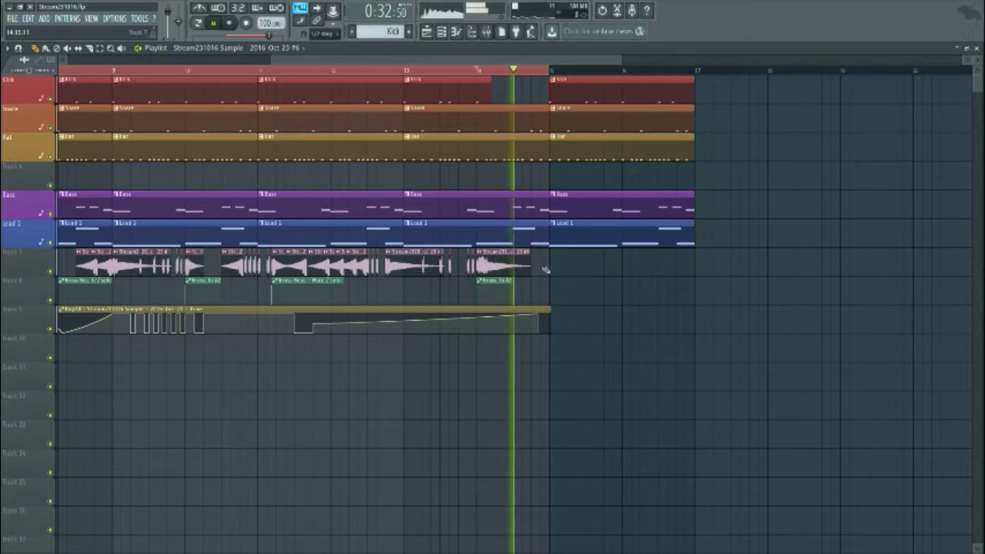
drag(543, 269, 608, 268)
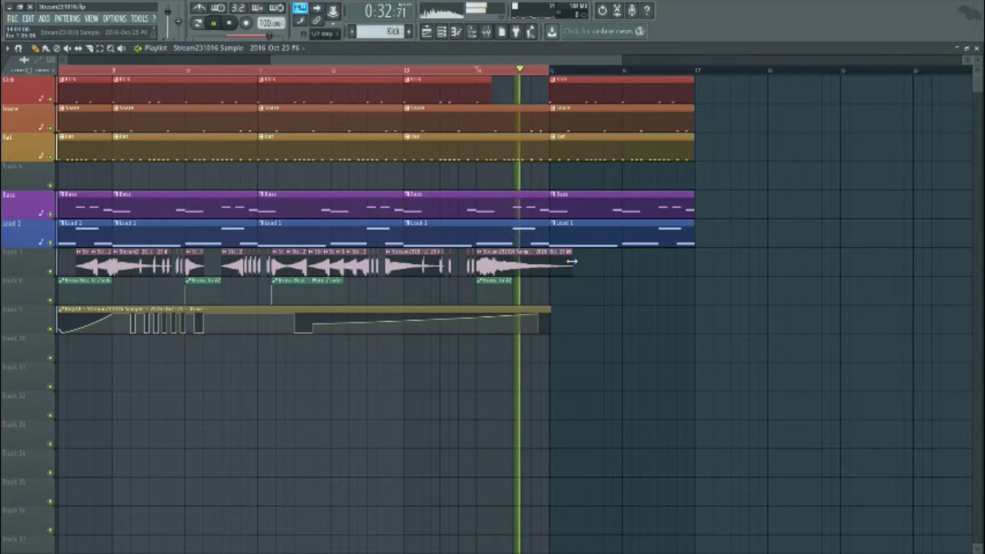
click(475, 70)
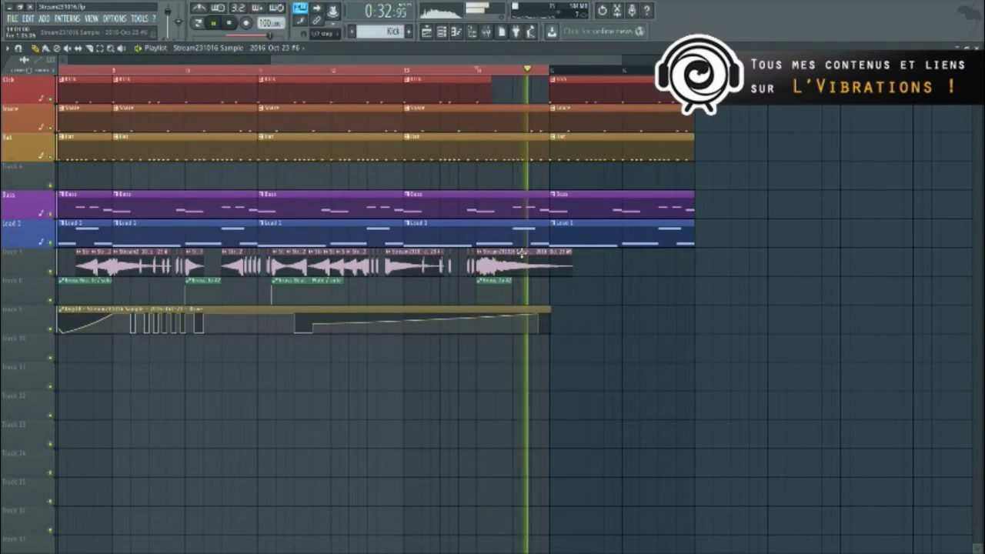
key(space)
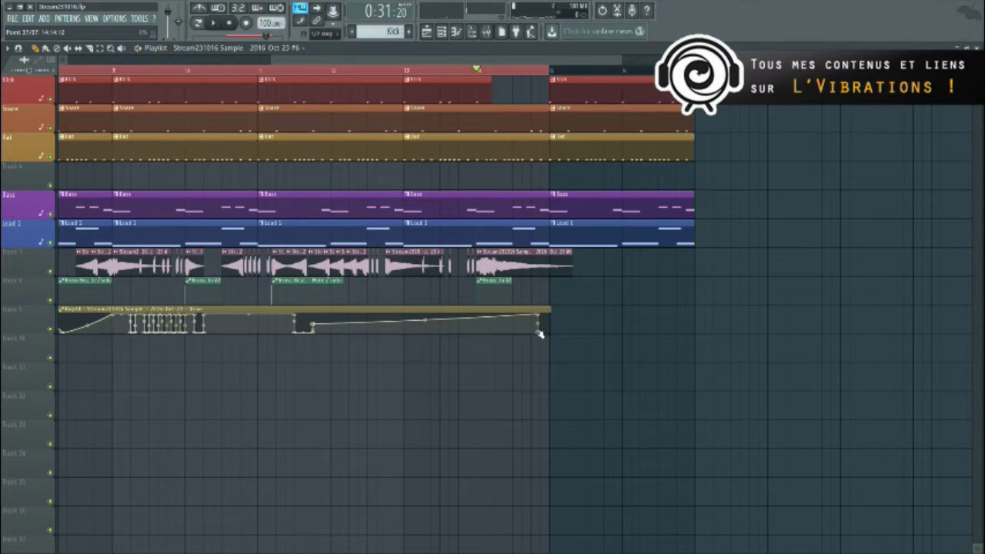
Step: Extend the Drive automation past bar 15 and move its closing drop to the start of bar 15, replaying the ending
drag(549, 335, 581, 310)
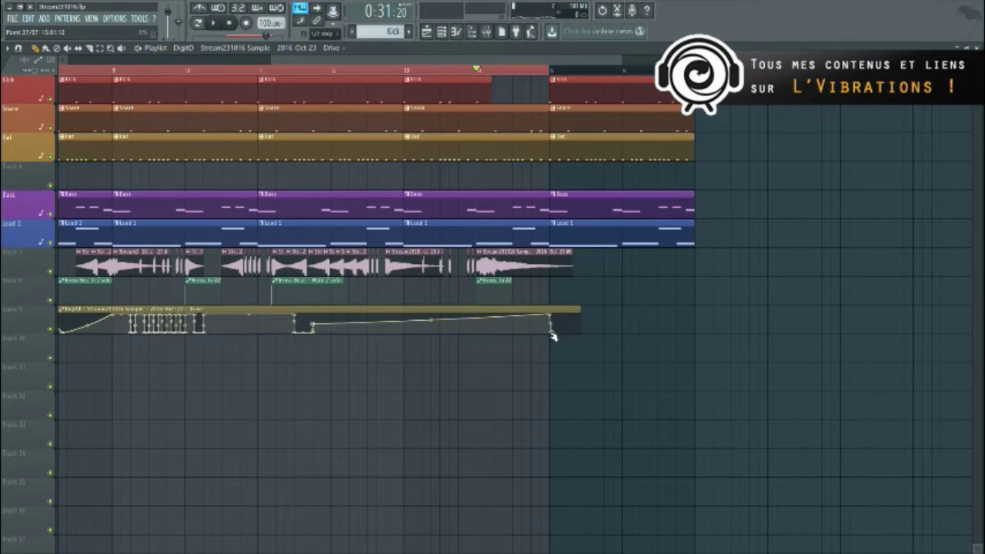
key(space)
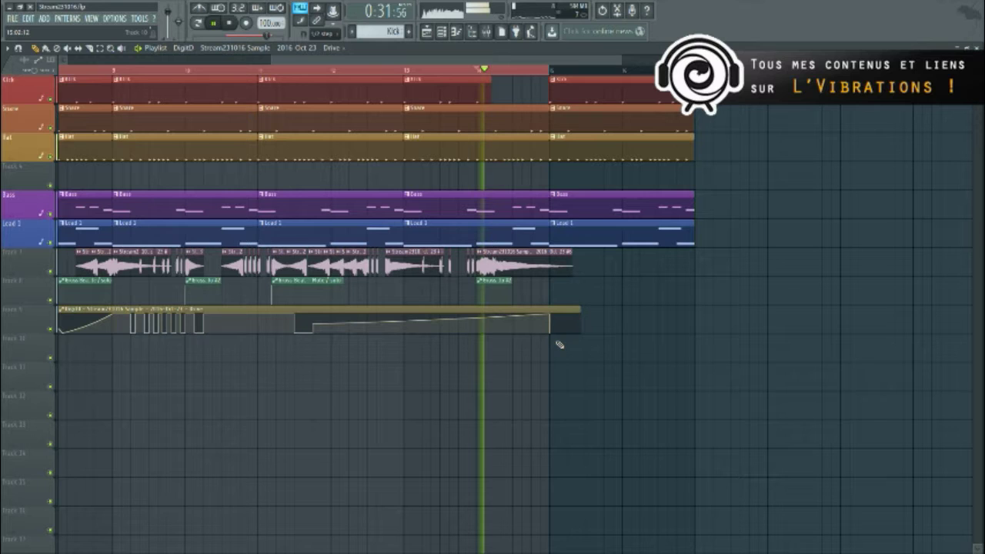
key(space)
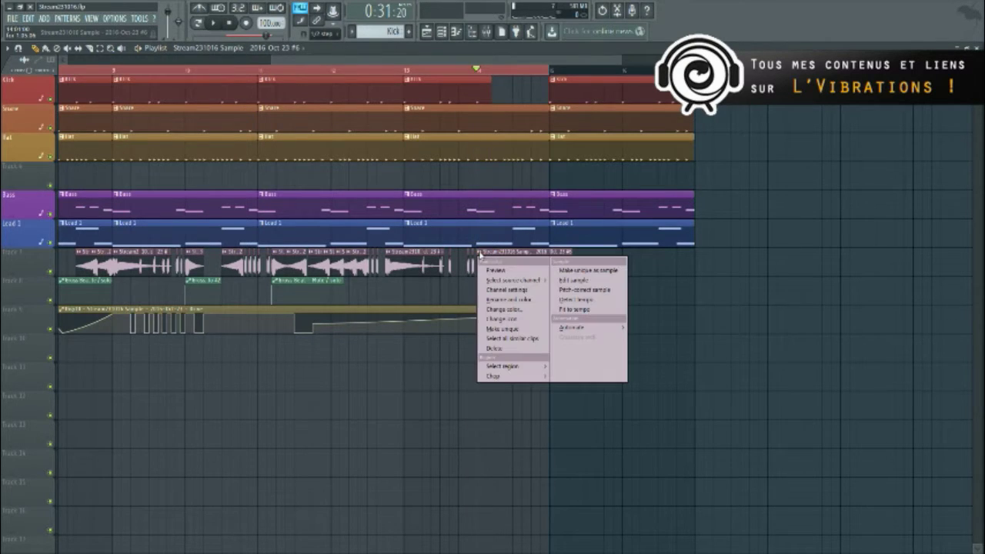
right_click(477, 256)
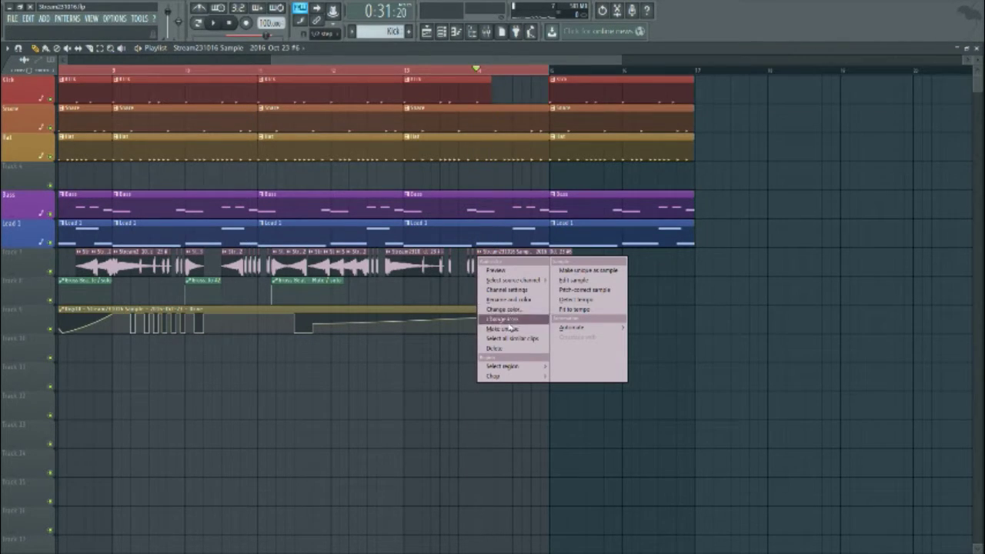
click(503, 328)
click(574, 314)
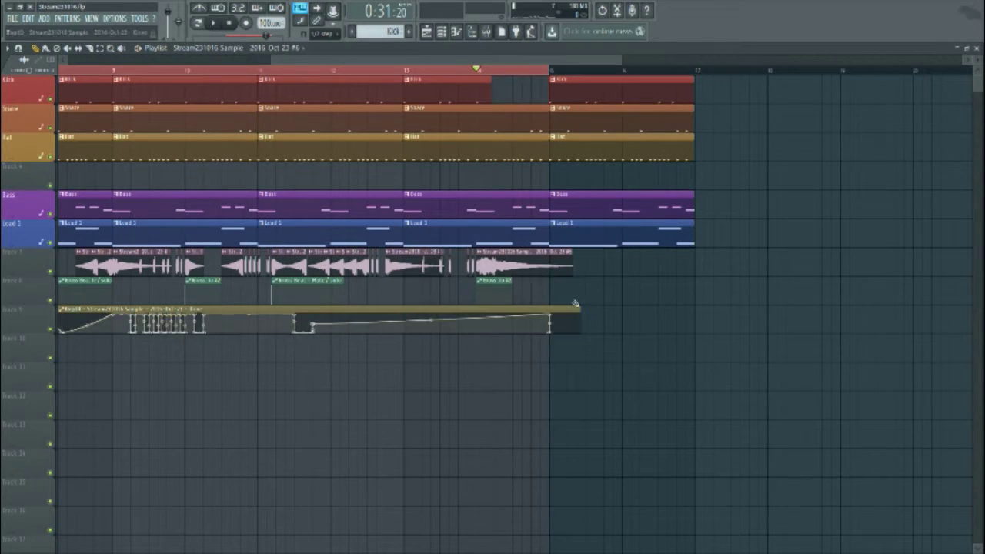
Step: Add a fade-out to the stretched forward slice at bar 14 in its sample settings and audition the smoother ending
double_click(525, 265)
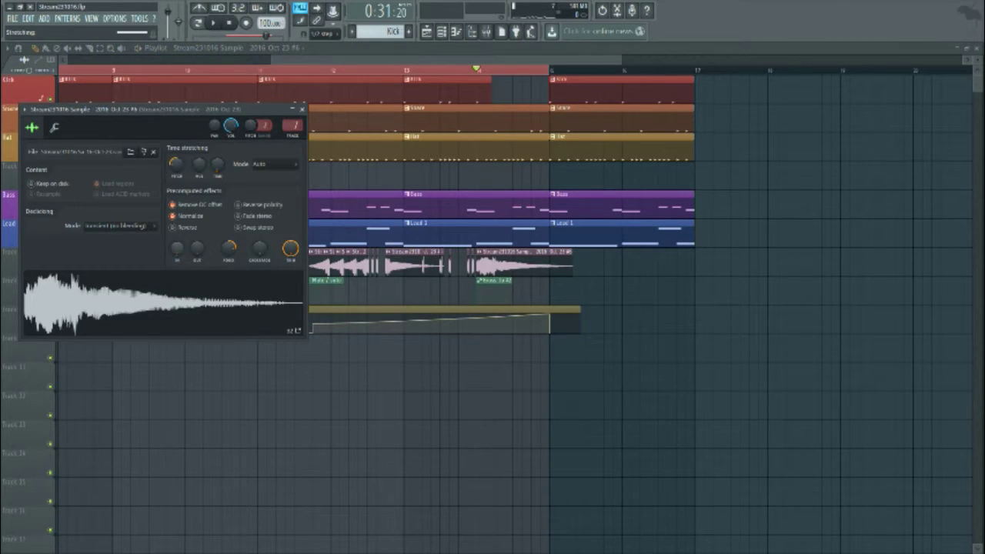
drag(176, 251, 229, 237)
key(space)
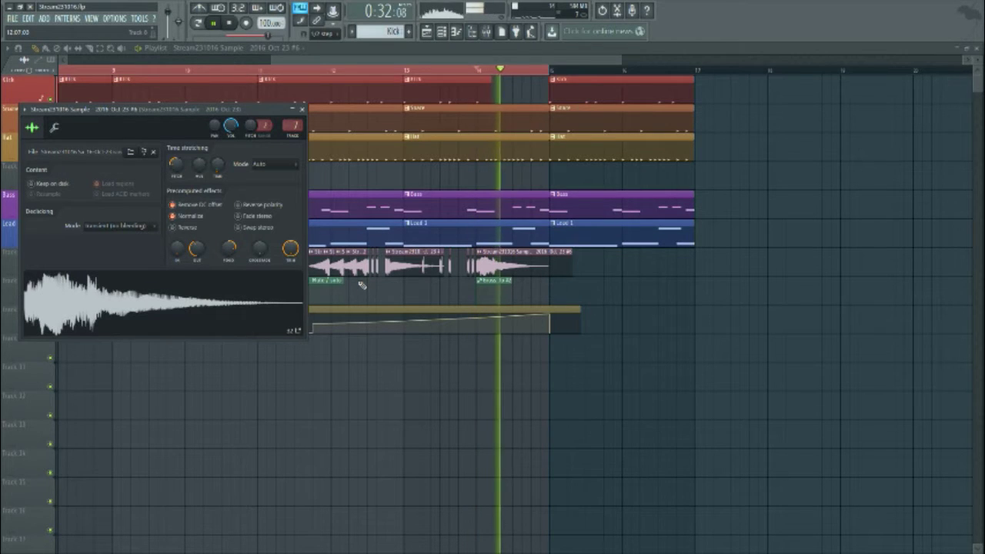
key(space)
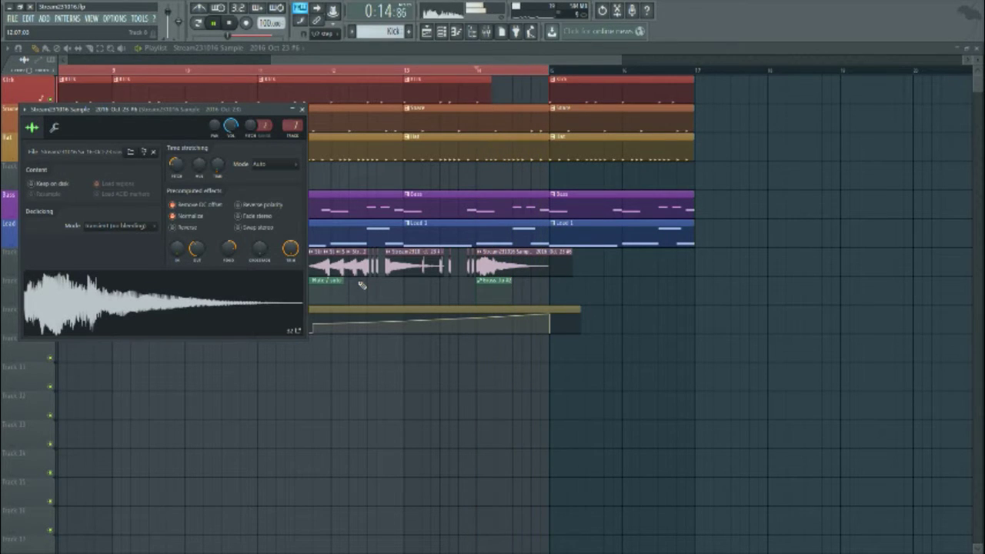
Step: Replay the ending of the arrangement from bar 13 to check the faded slice against the beat
click(408, 71)
key(space)
scroll(432, 139, down, 1)
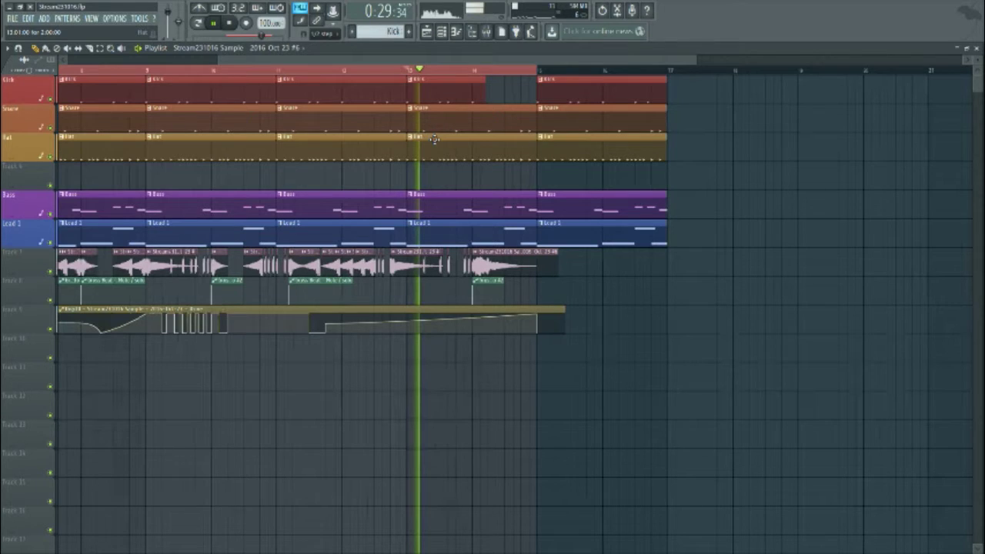
scroll(434, 140, down, 1)
key(space)
Step: Auto-name tracks 7 to 9 after their clips and group the Gross Beat and Drive automation tracks with the sample track
scroll(472, 261, up, 1)
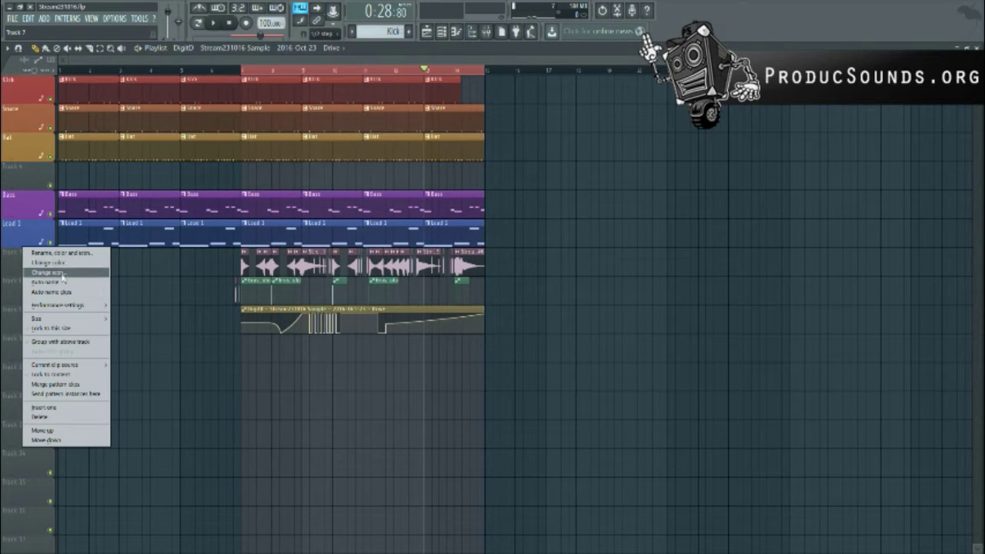
click(54, 279)
right_click(32, 277)
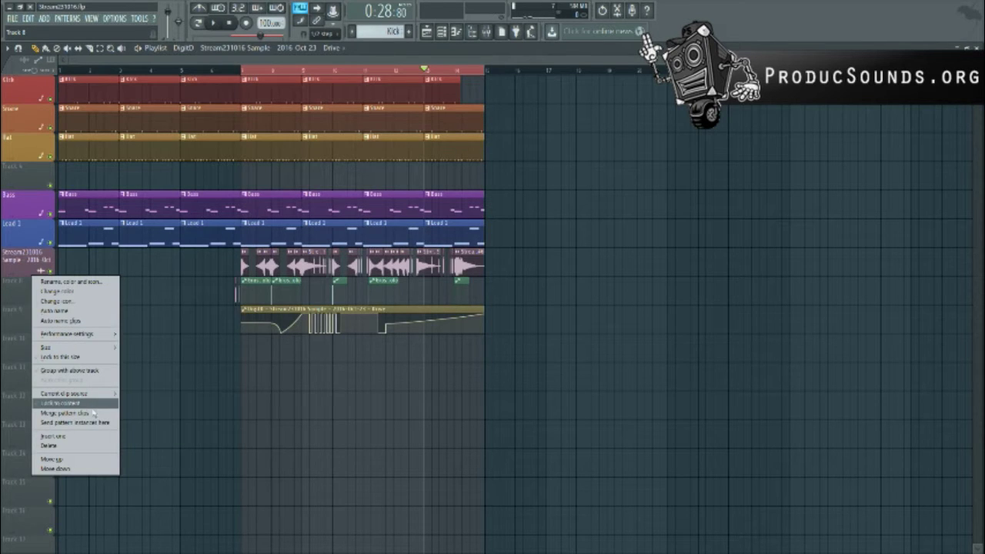
mouse_move(66, 393)
click(11, 281)
right_click(11, 279)
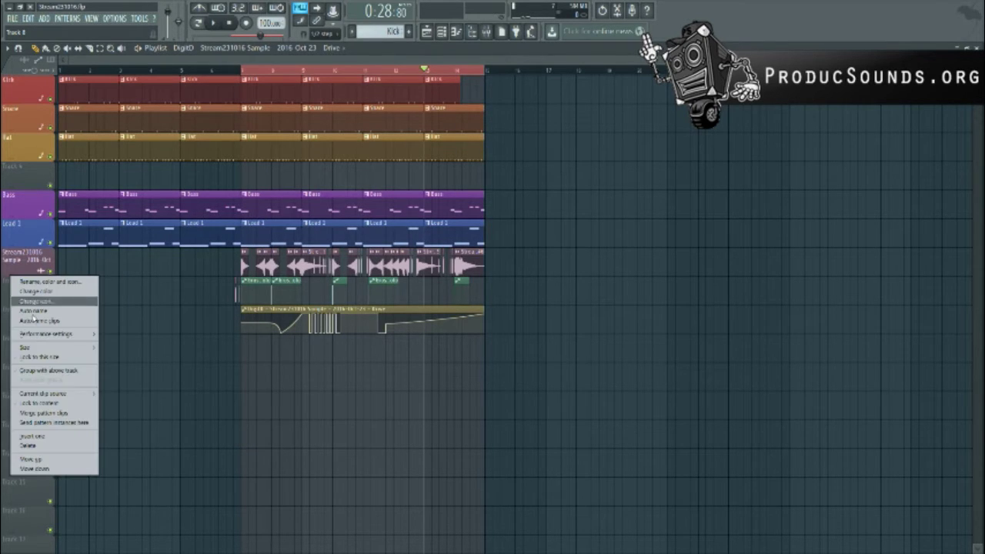
click(82, 371)
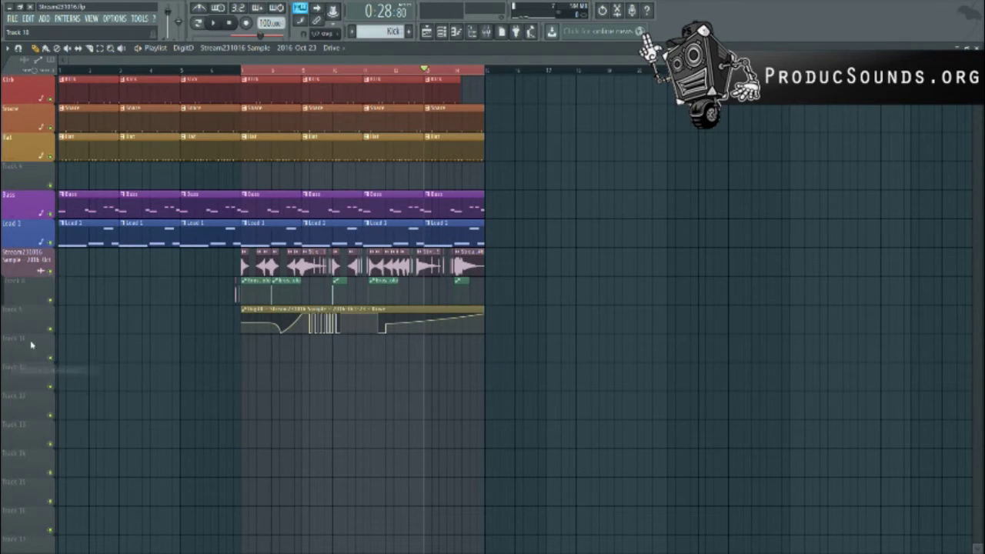
right_click(20, 321)
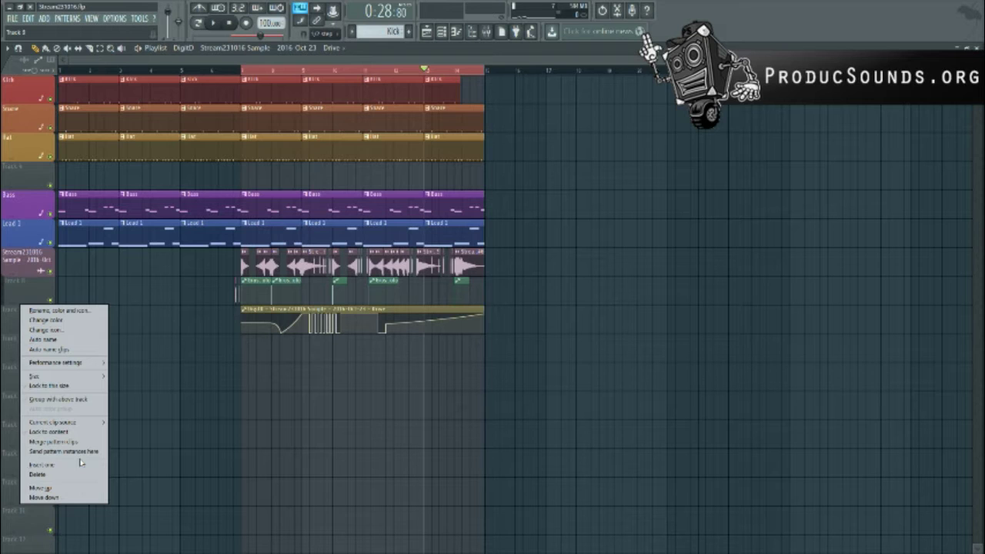
click(69, 341)
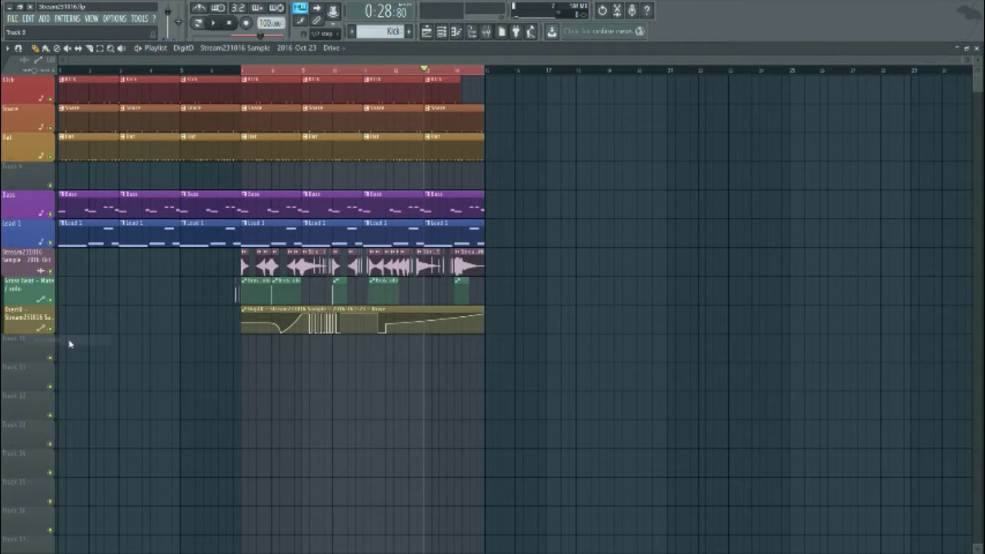
Step: Insert an empty track above the sample track and shrink it into a narrow spacer below Lead 1
right_click(23, 252)
click(69, 408)
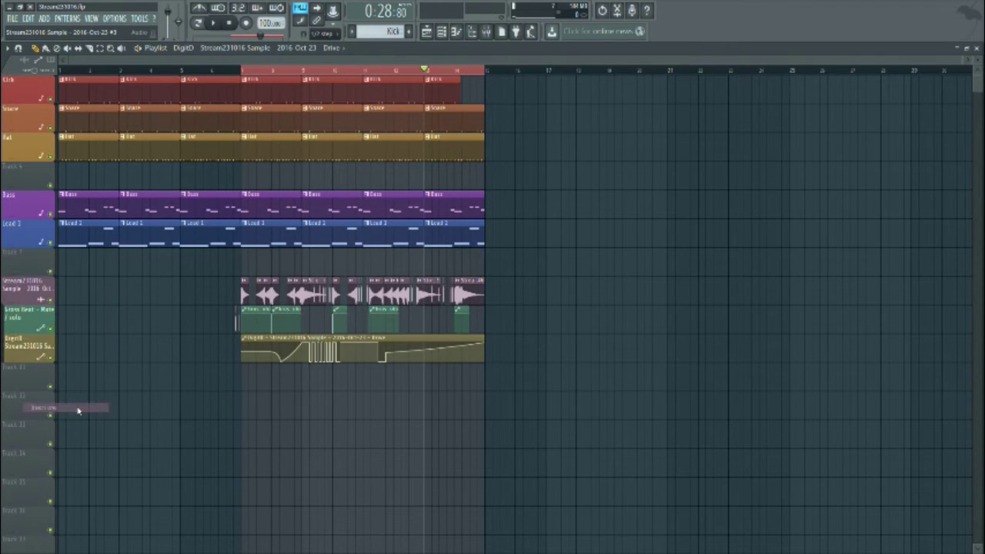
key(ctrl+z)
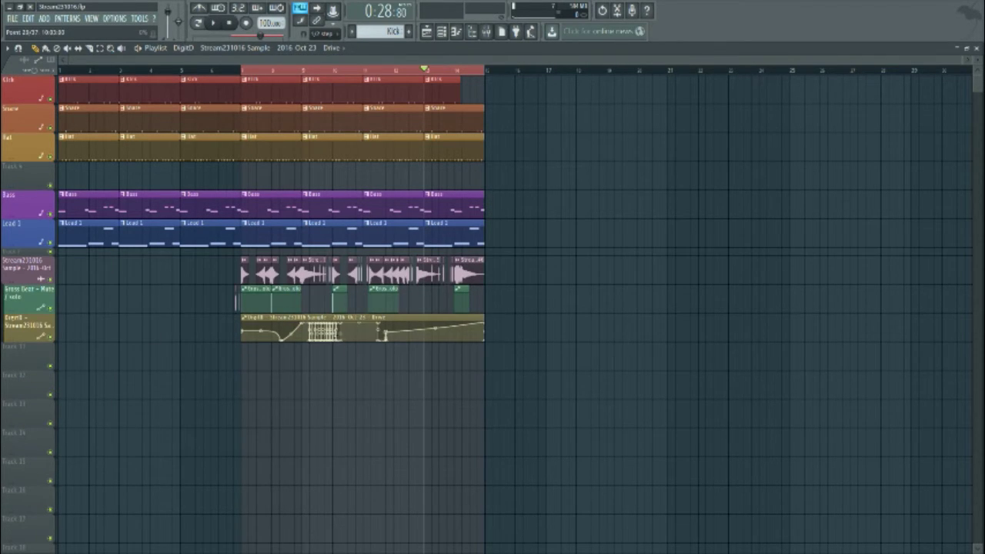
Step: Play the arrangement from bar 5 to hear the sample variations come in over the beat
scroll(232, 73, up, 2)
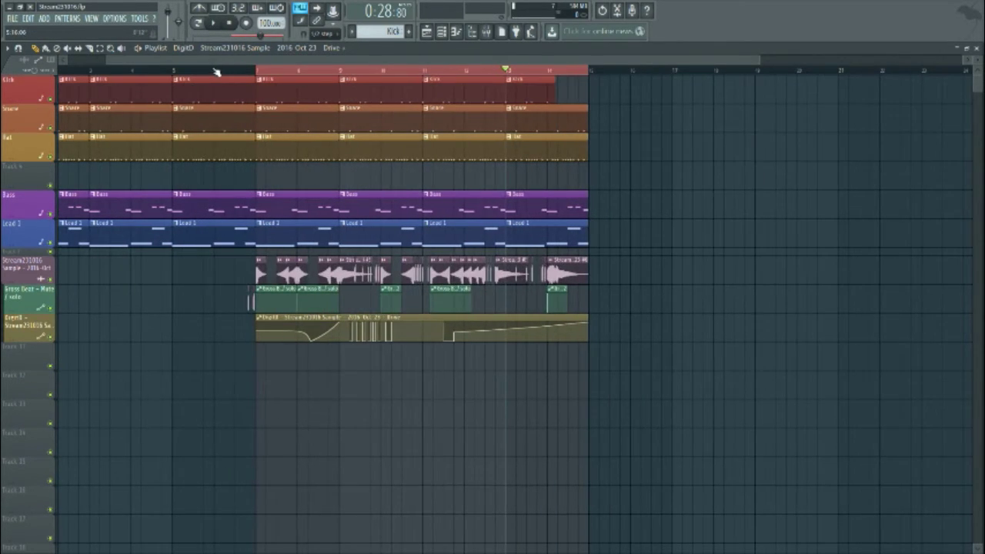
click(174, 72)
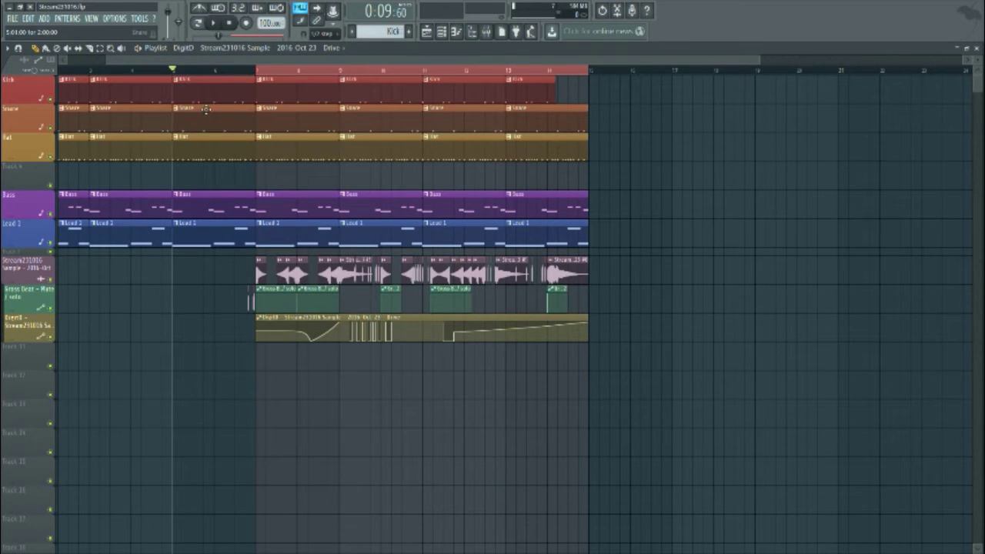
scroll(200, 114, up, 3)
key(space)
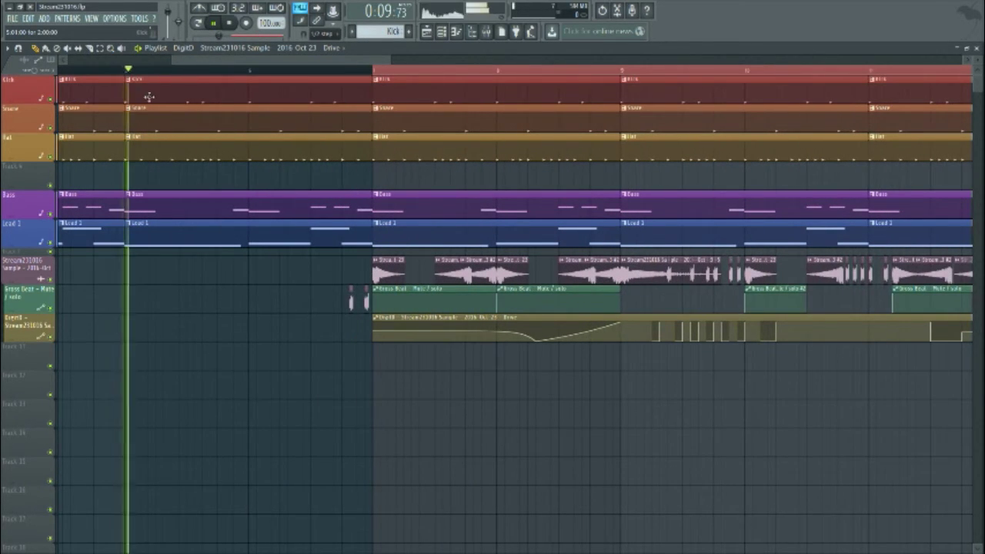